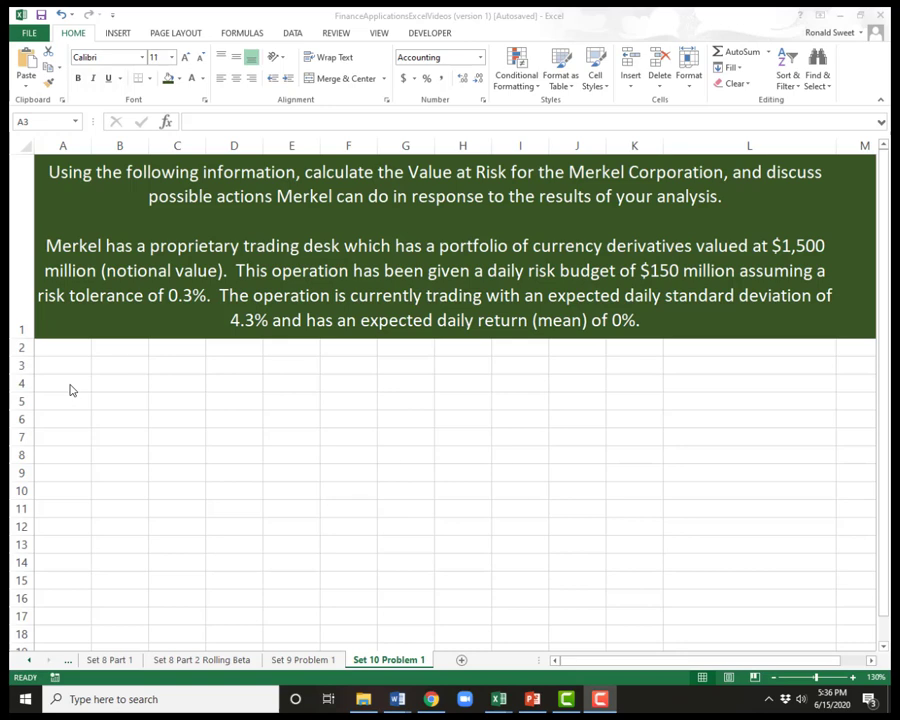
- Enter the label "Portfolio Value" in cell A3
left_click(62, 367)
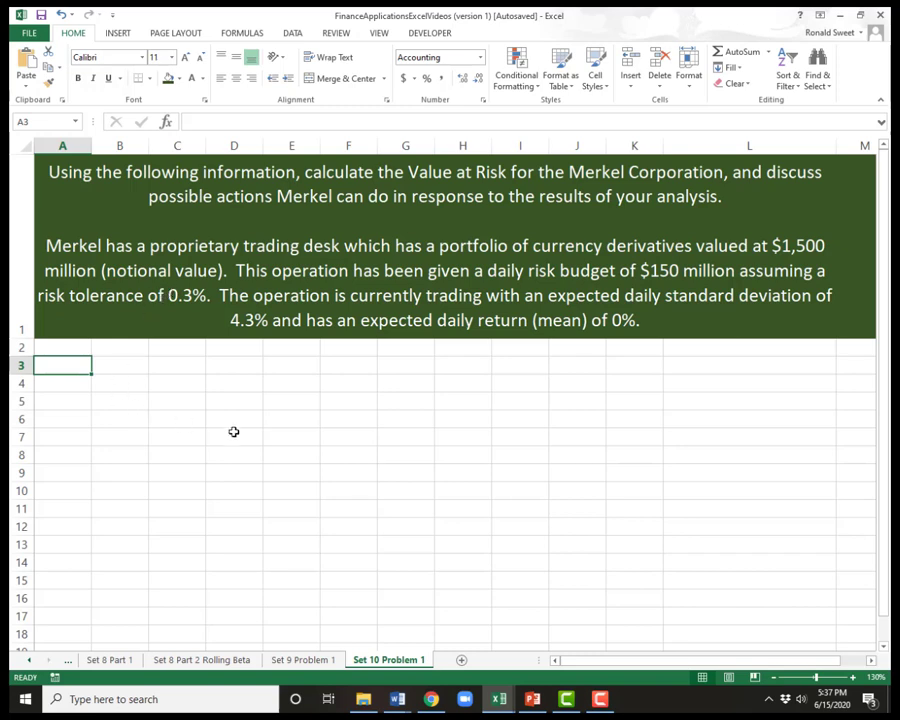
type("Portfolio V")
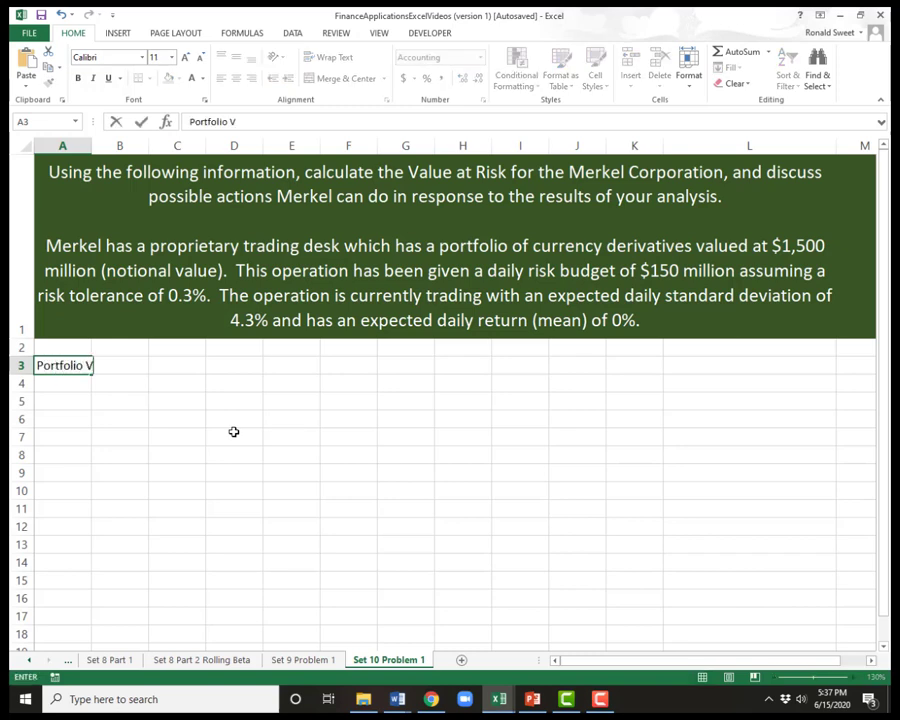
type("alue")
key("Return")
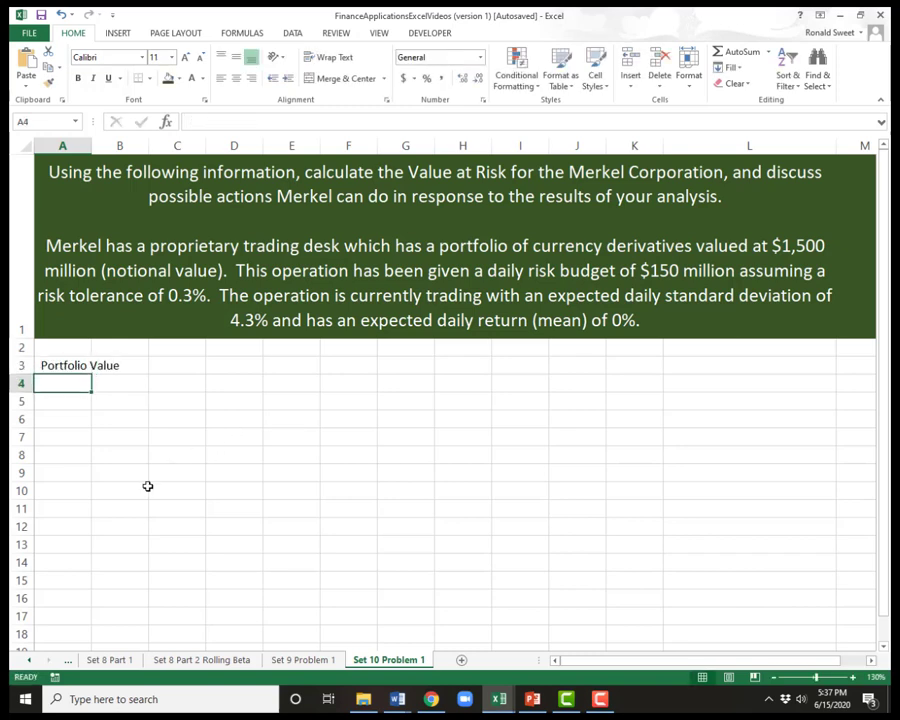
- Widen column A to fit the Portfolio Value label and narrow column K to compensate
left_click(74, 145)
left_click_drag(92, 145, 135, 146)
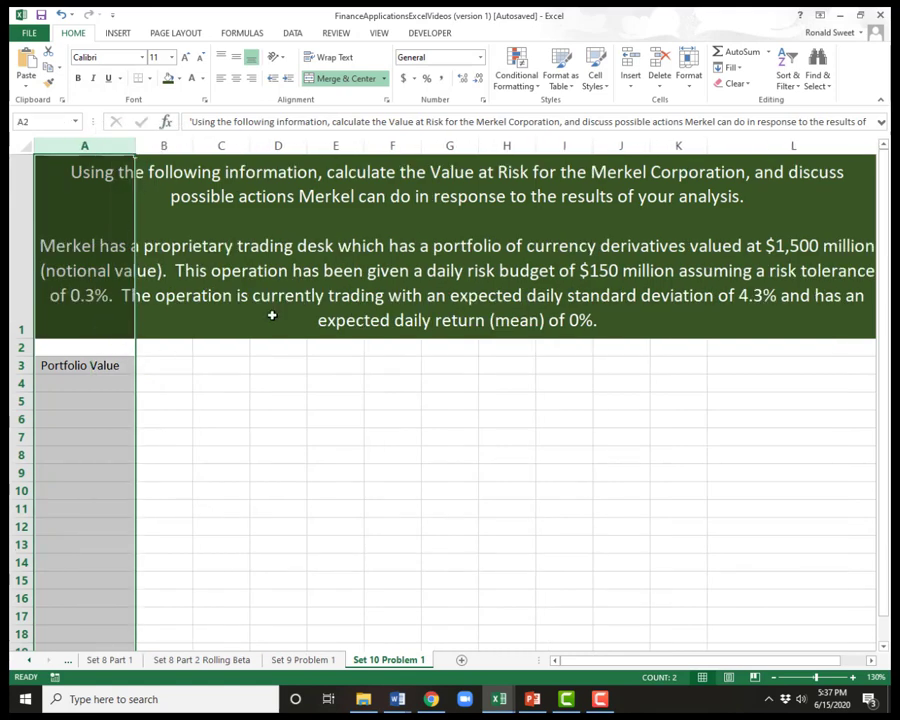
left_click_drag(707, 145, 676, 145)
- Enter 1500 as the portfolio value in B3 and format it as dollar accounting with no decimals
left_click(110, 365)
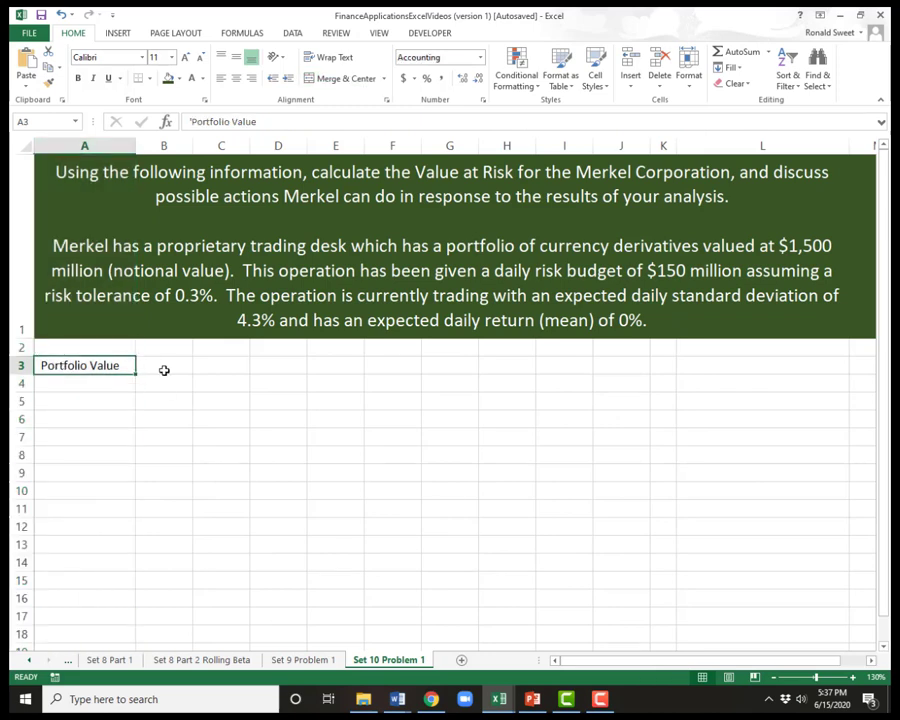
left_click(164, 369)
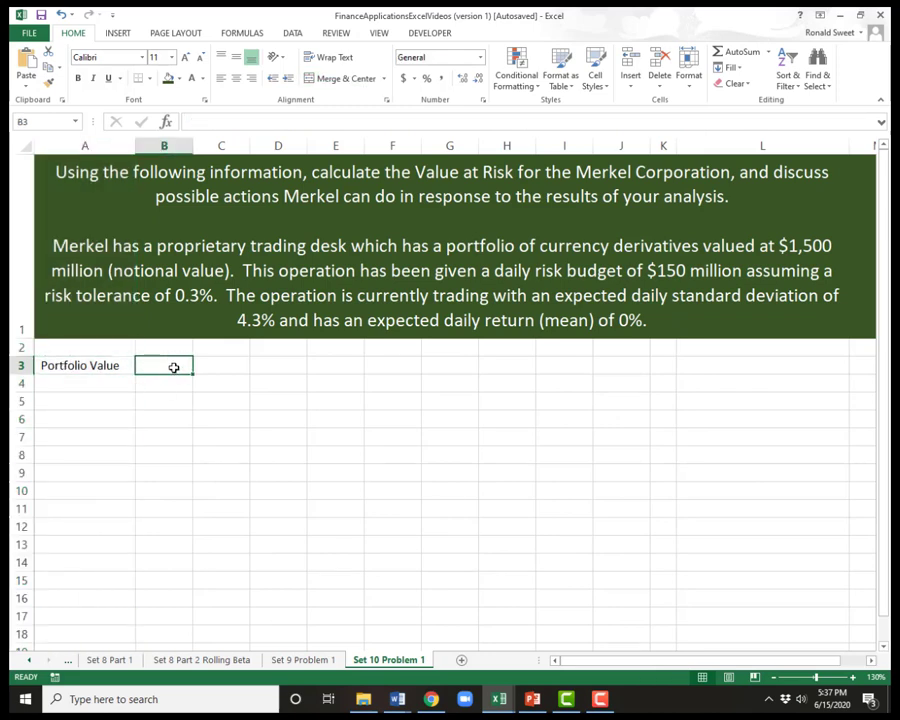
type("1500")
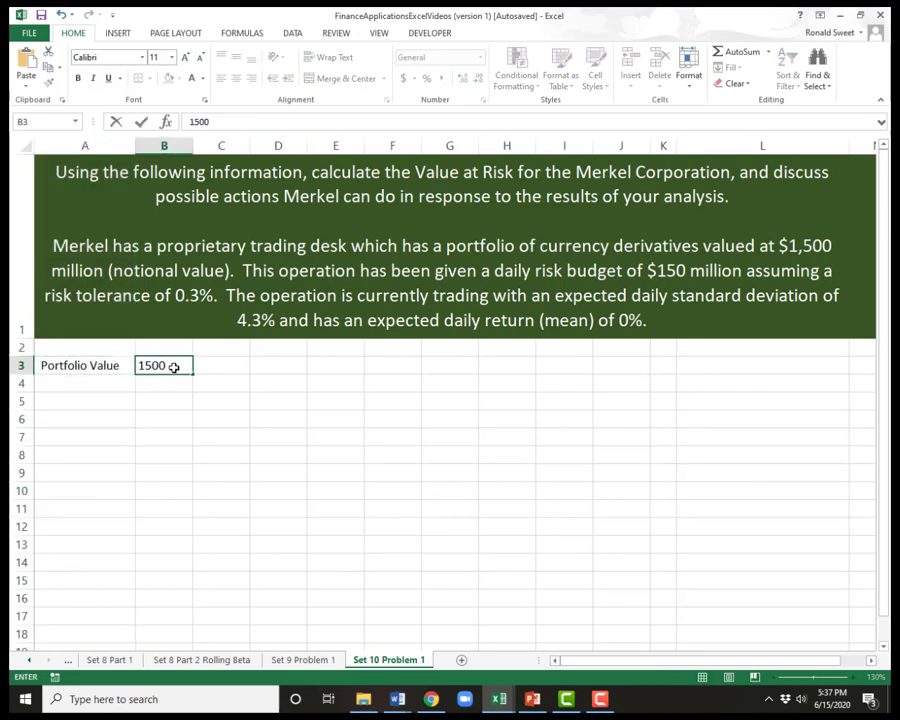
left_click(174, 368)
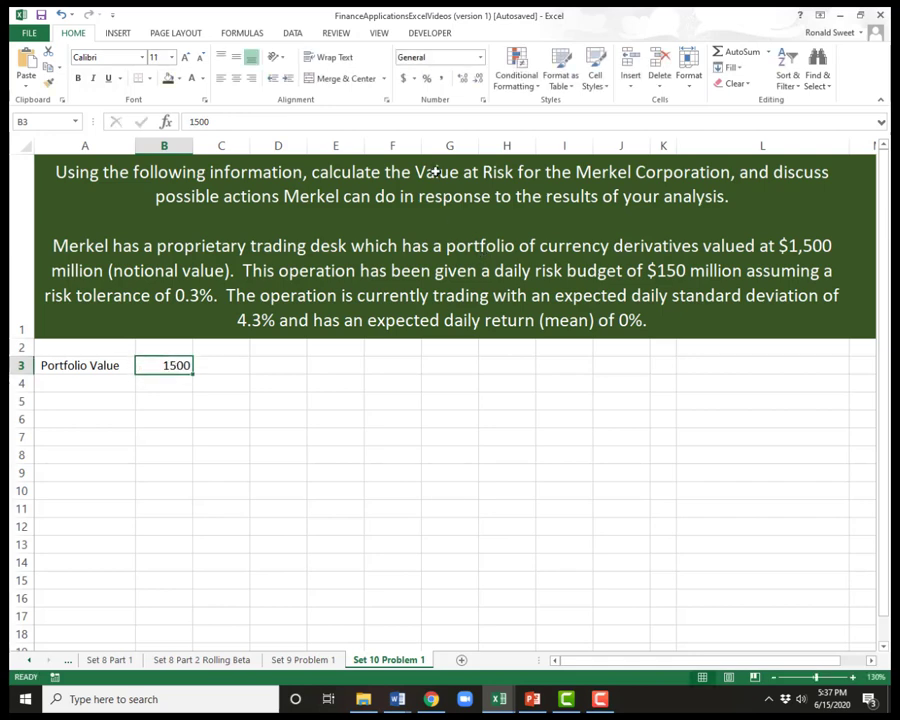
left_click(405, 78)
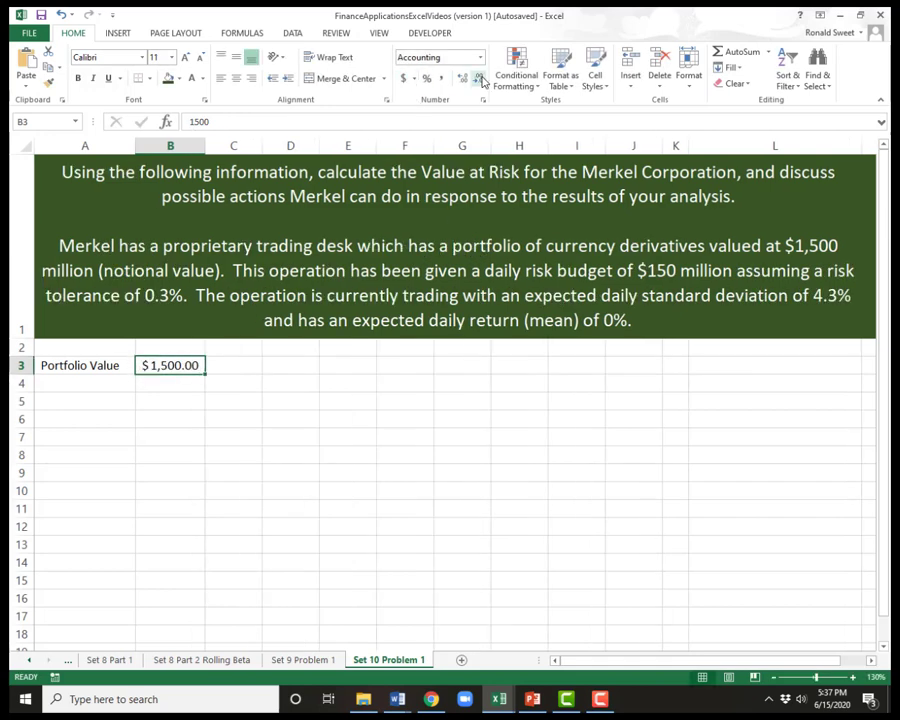
left_click(478, 78)
left_click(479, 79)
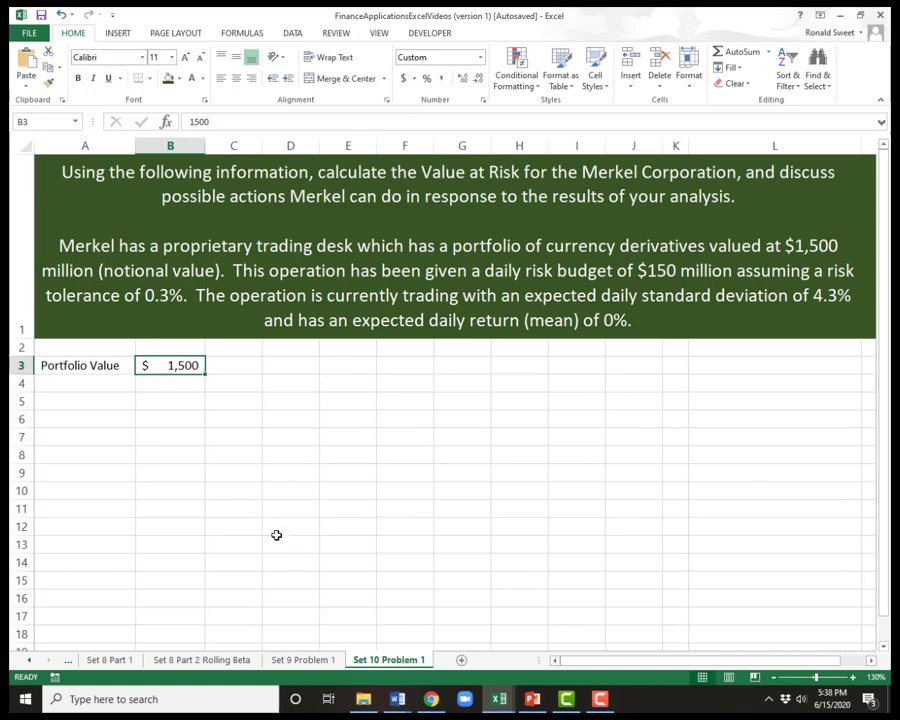
- Enter the label "Risk Budget" in cell A4
left_click(73, 383)
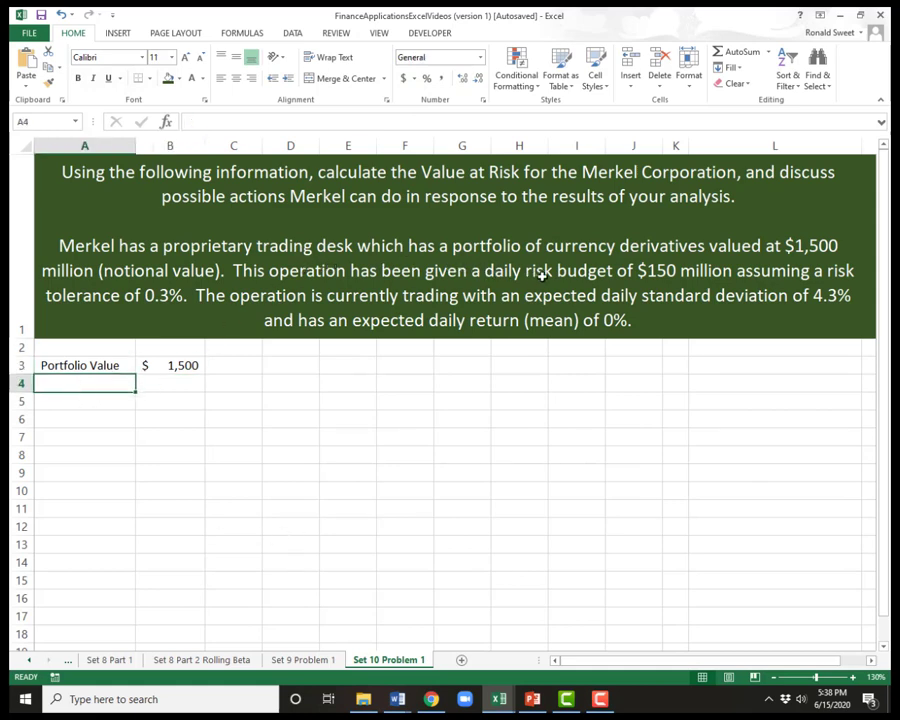
type("Ri")
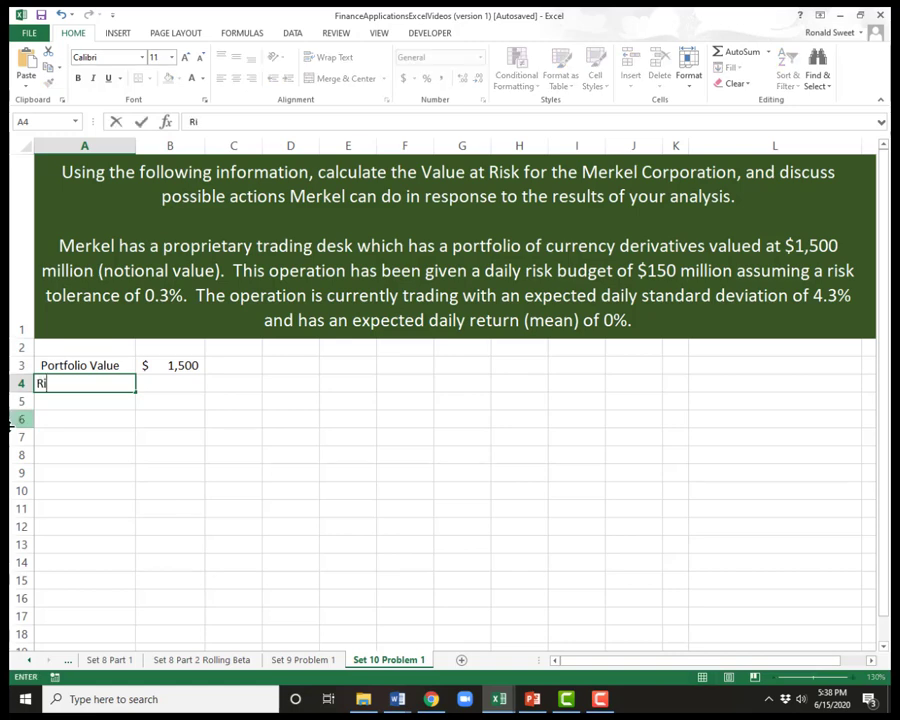
type("sk Budget")
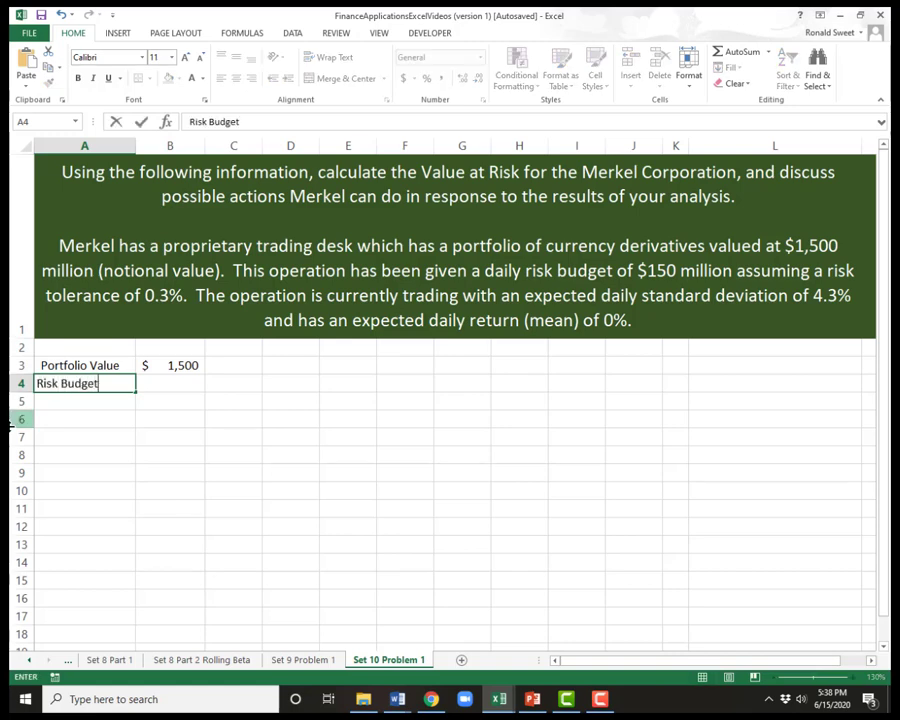
key("Return")
key("Up")
key("Up")
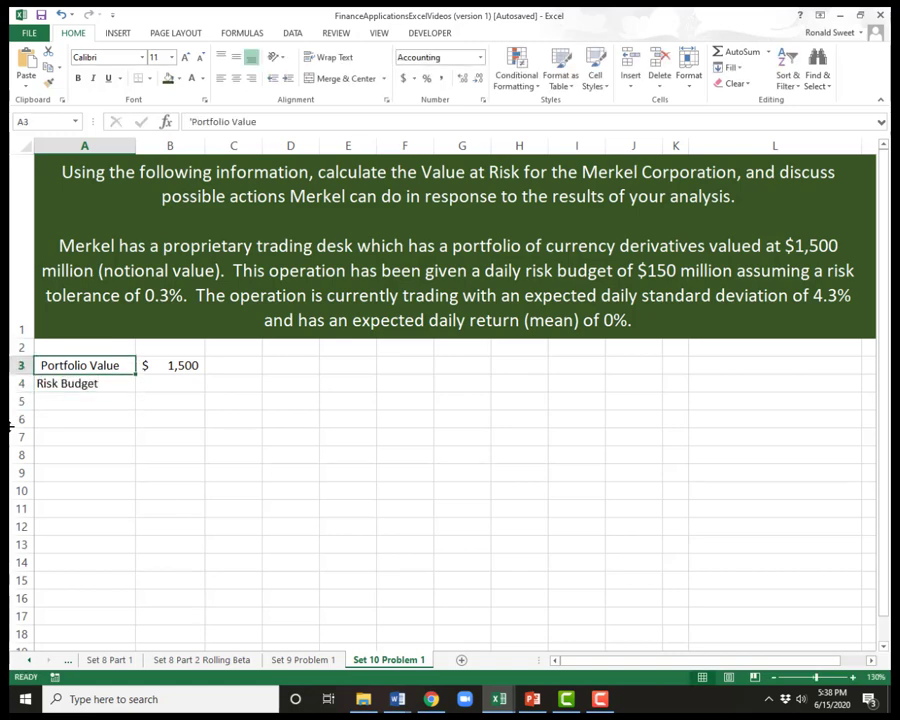
key("F2")
key("Escape")
key("Down")
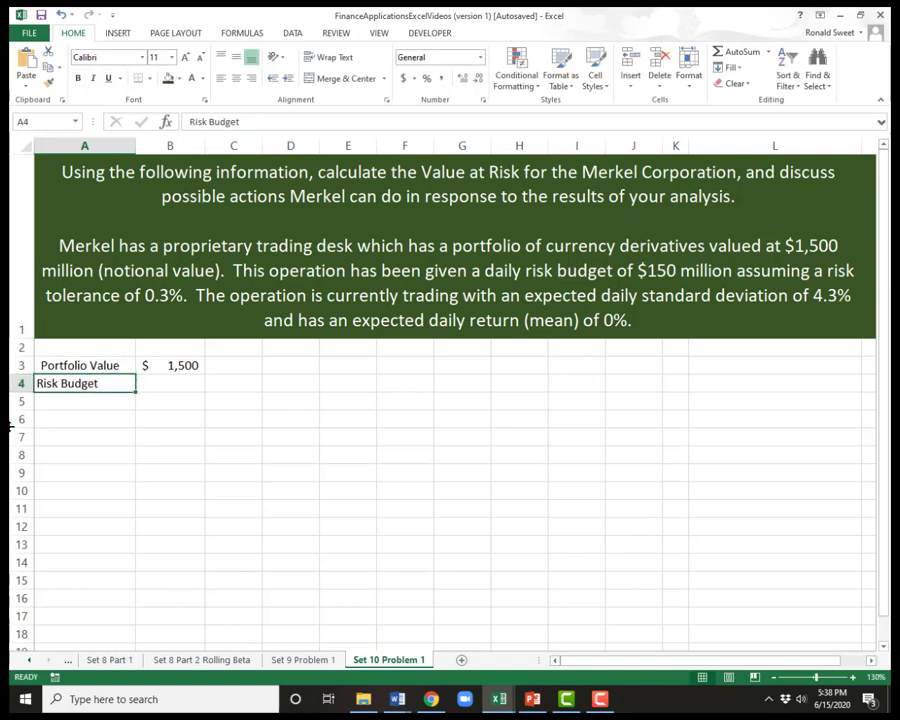
- Enter 150 as the risk budget in B4 and format it as dollar accounting with no decimals
key("Right")
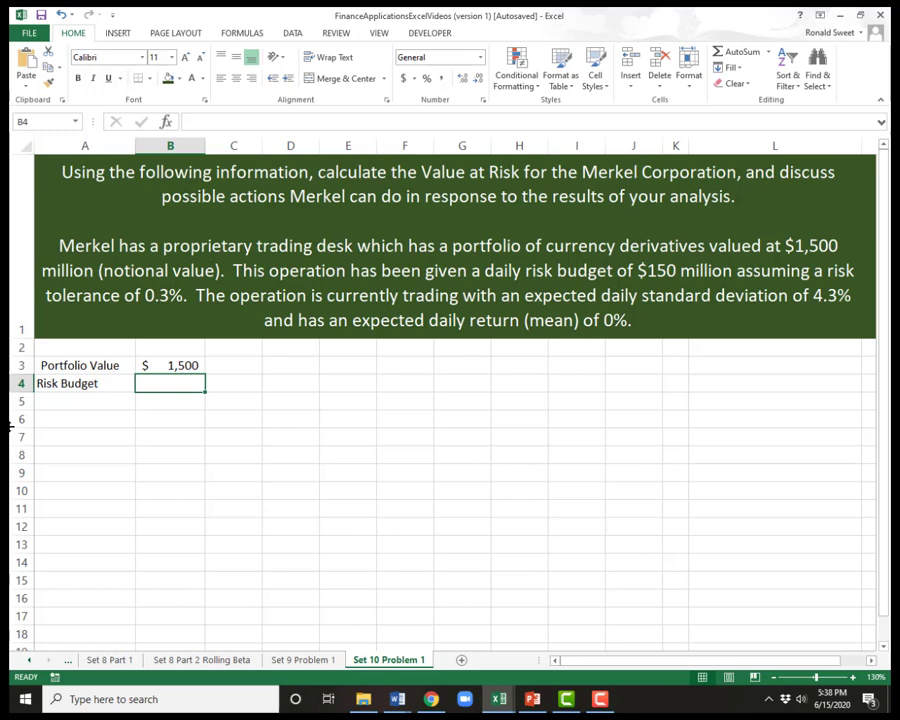
type("150")
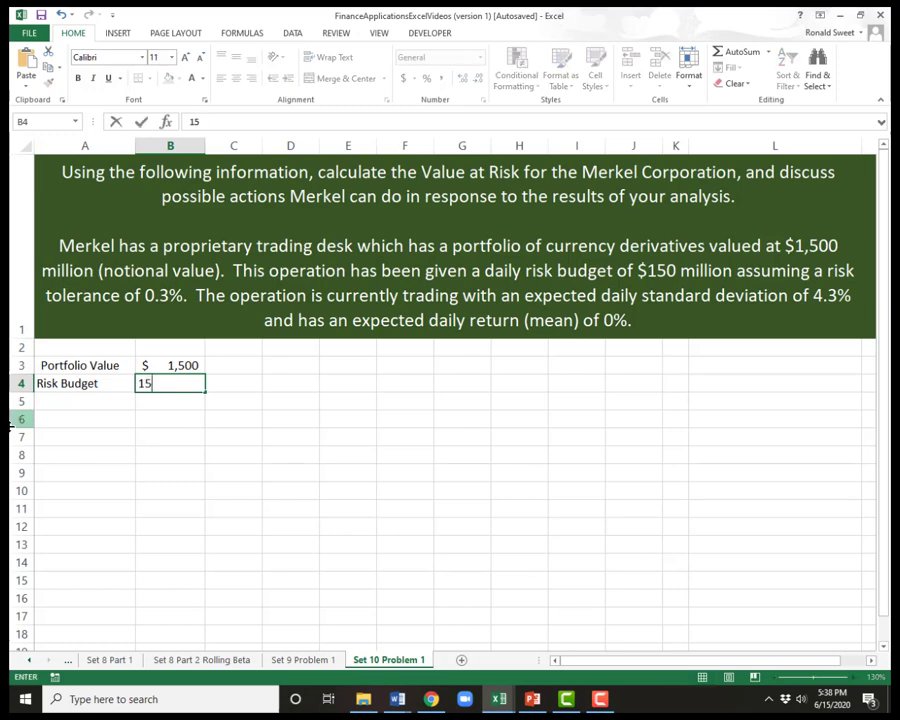
key("ctrl+Return")
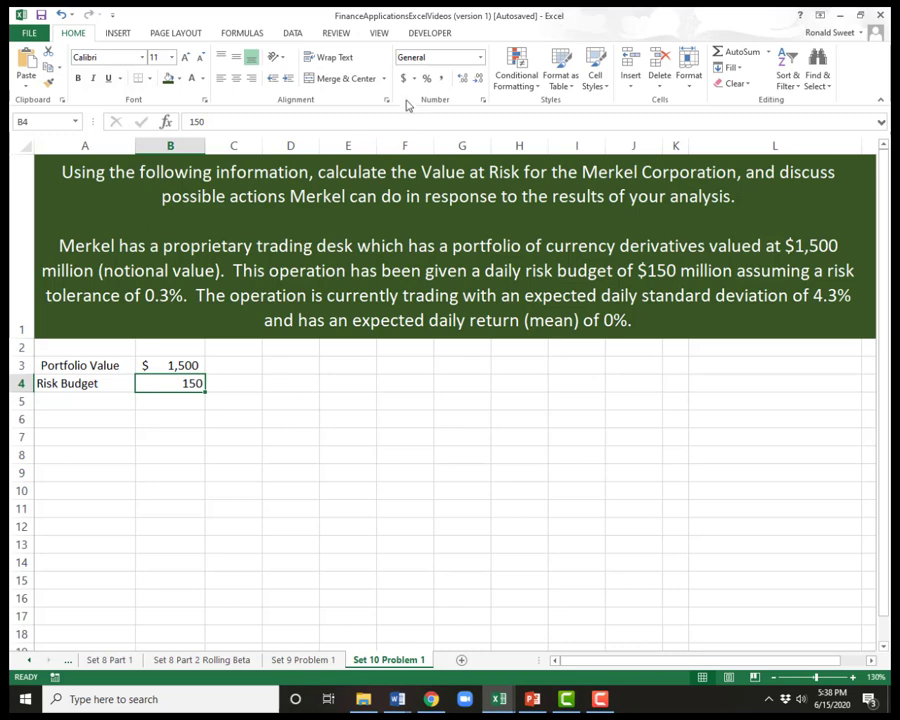
left_click(402, 79)
left_click(462, 78)
left_click(462, 78)
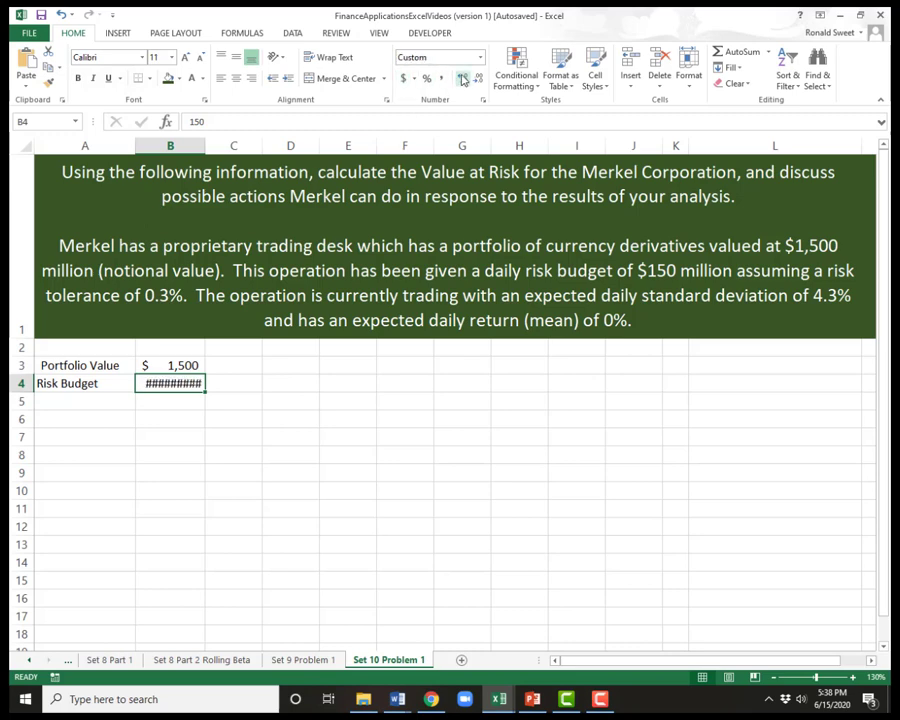
left_click(477, 78)
left_click(477, 78)
left_click(477, 78)
left_click(477, 78)
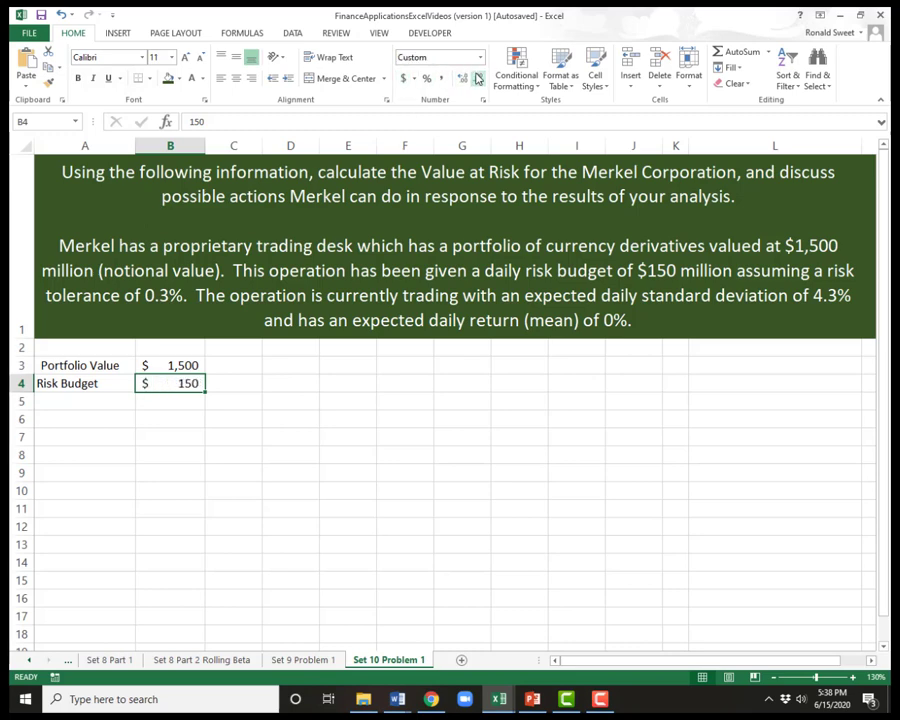
- Append "(MM)" to the Portfolio Value label in A3
key("Up")
key("Right")
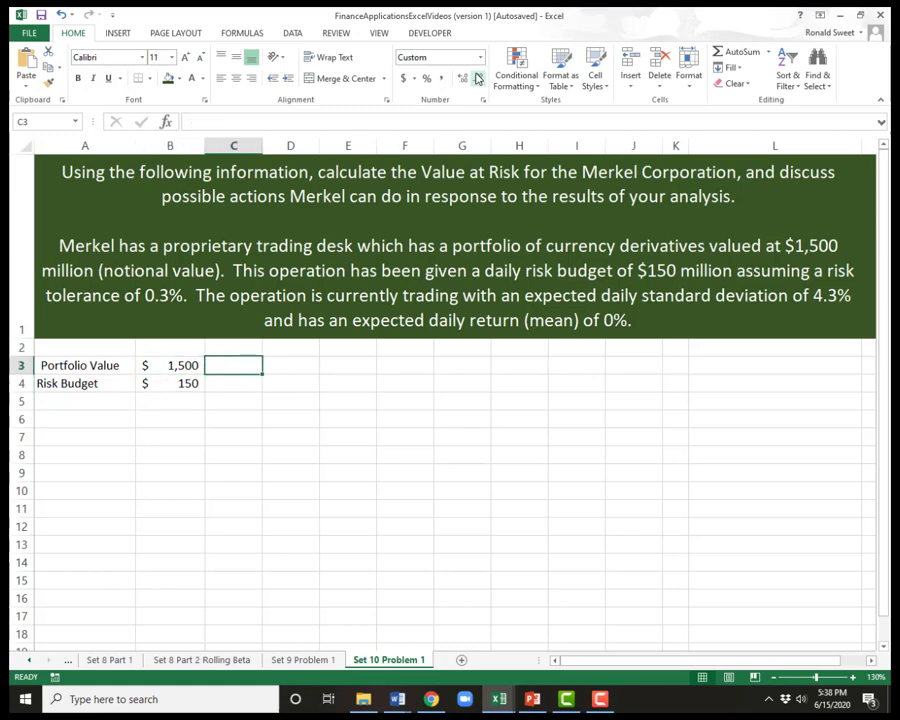
key("Left")
key("Left")
key("F2")
type("(MM)")
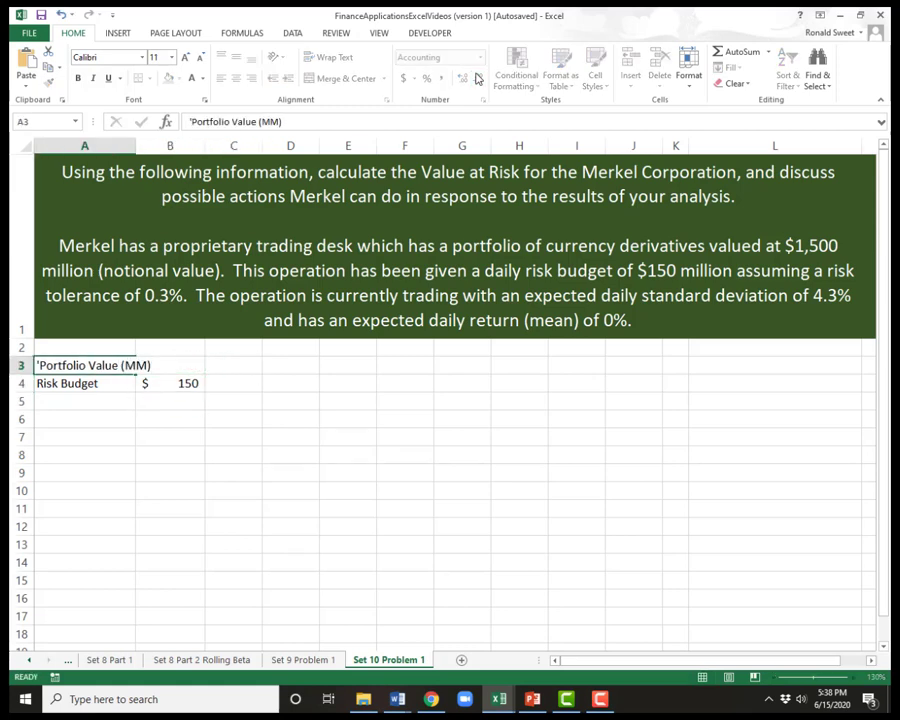
key("Return")
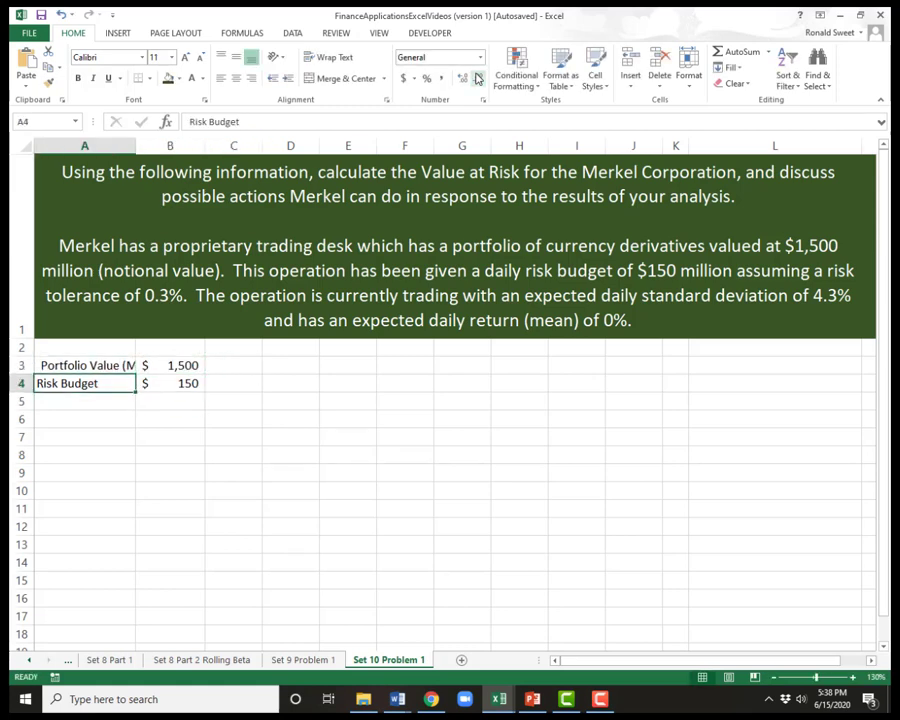
- Append "(MM)" to the Risk Budget label in A4
key("F2")
type("(m")
key("BackSpace")
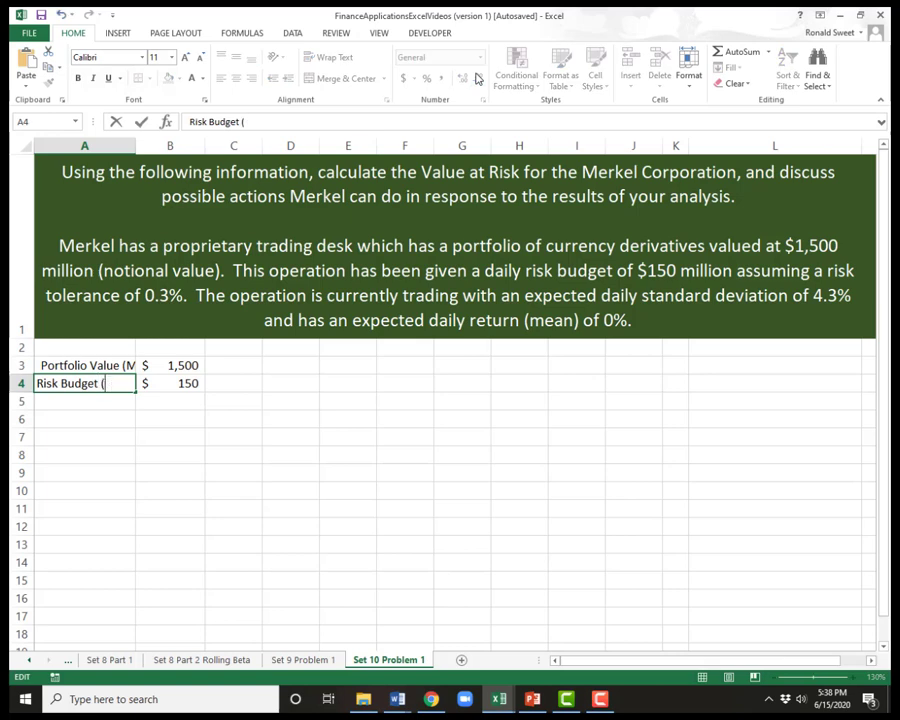
type("MM)")
key("ctrl+Return")
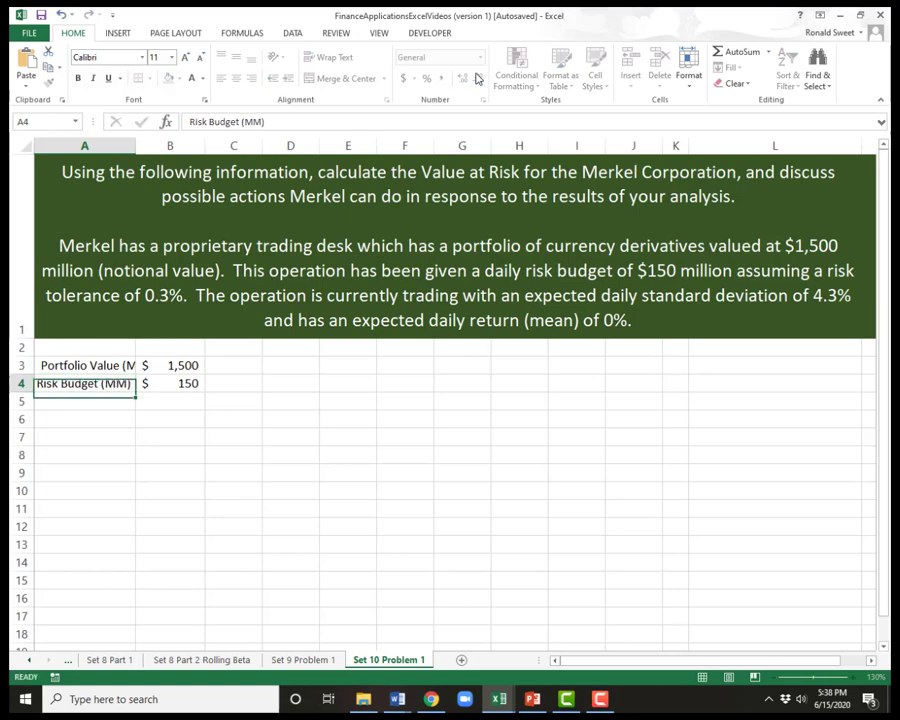
- Copy only the formats of A4 onto A3 with Paste Special and widen column A to fit the full label
key("ctrl+c")
key("Up")
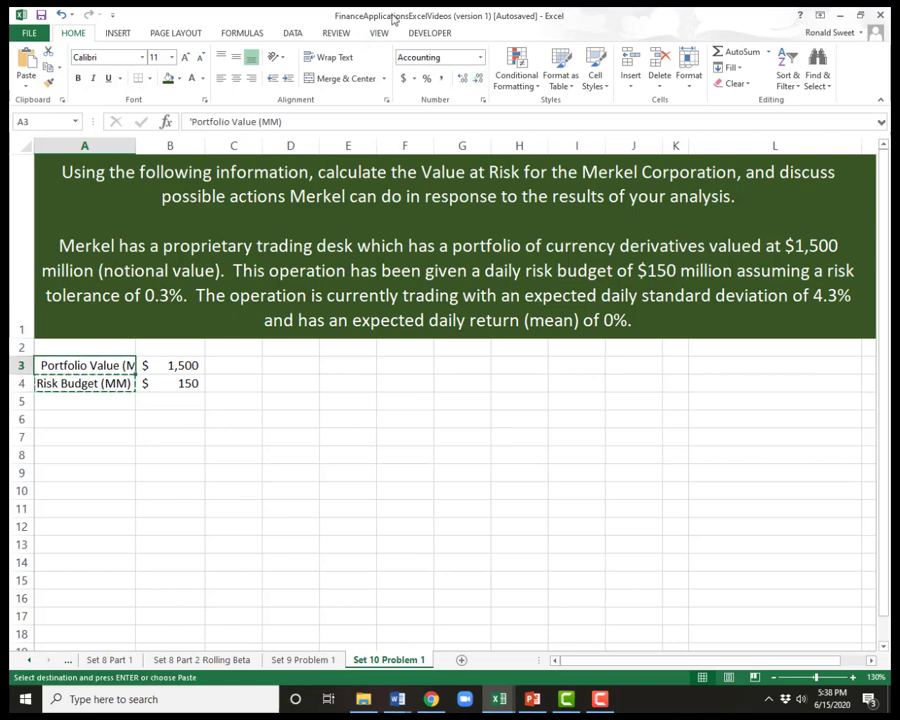
right_click(80, 362)
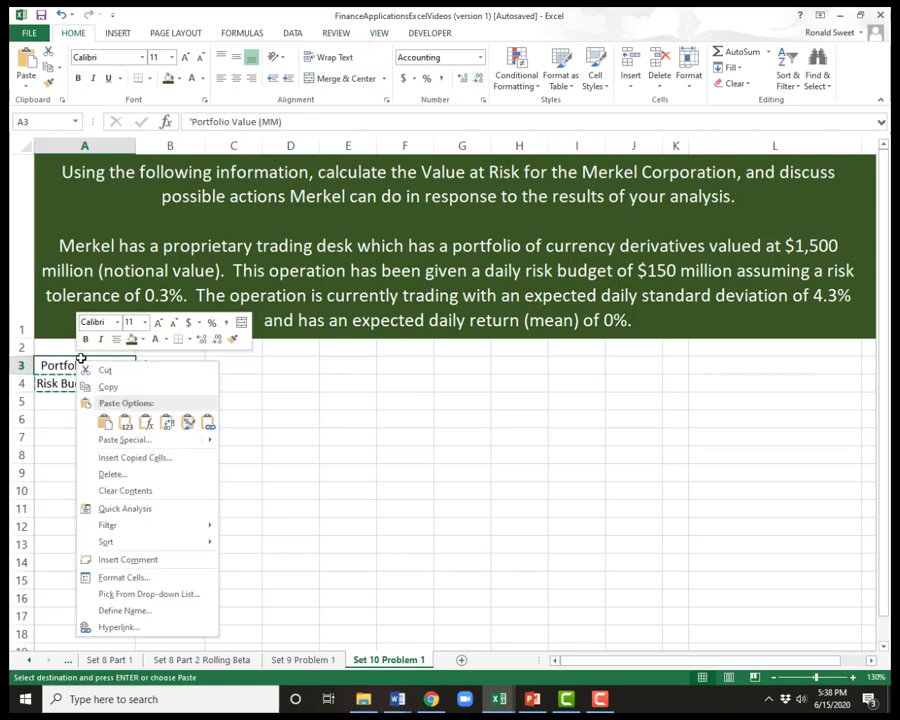
left_click(121, 435)
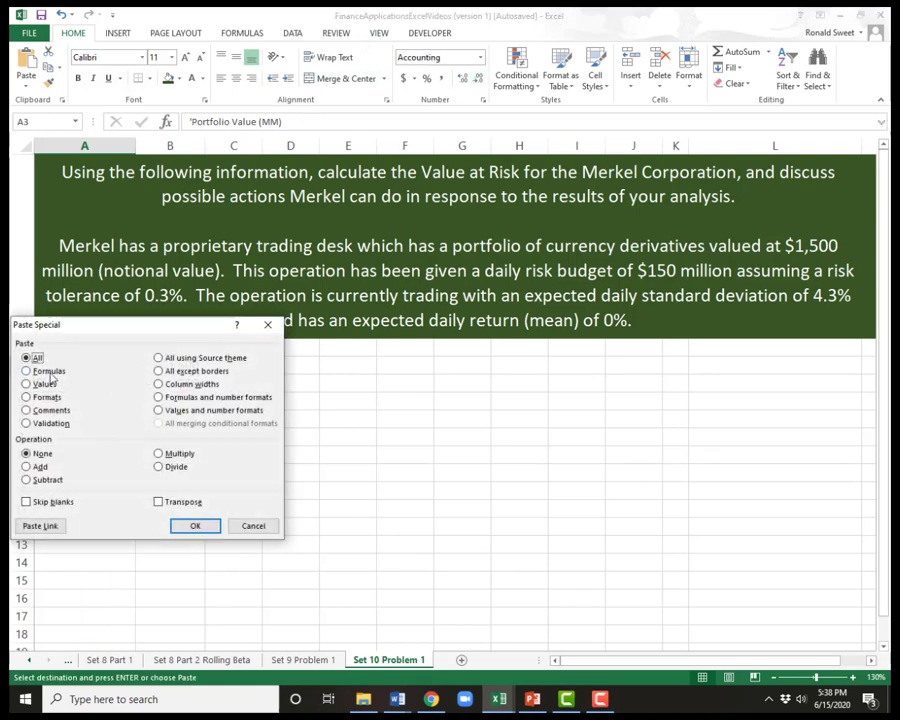
left_click(30, 397)
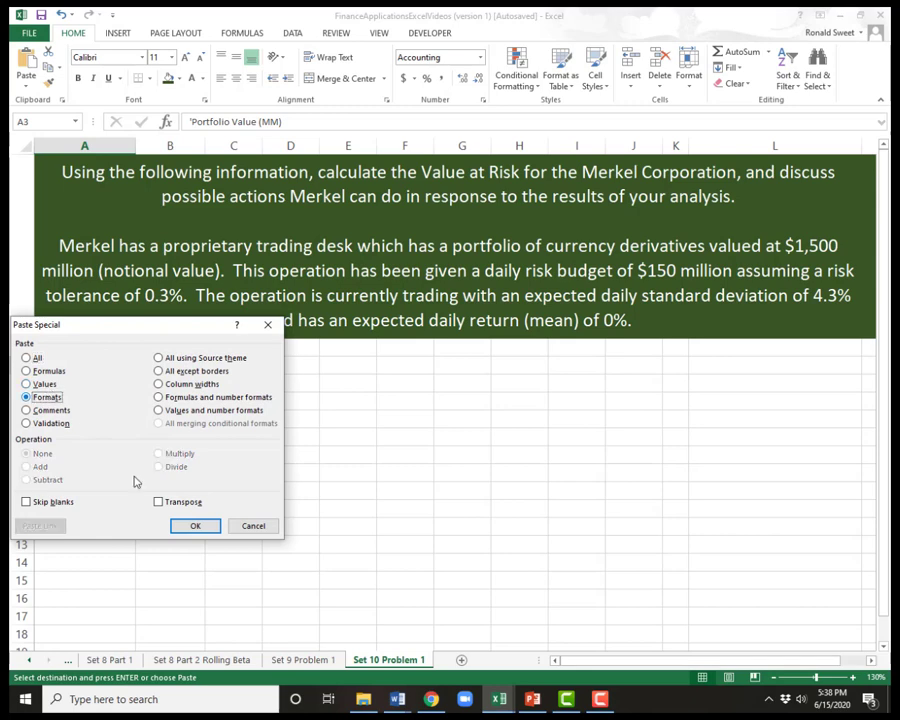
left_click(182, 530)
left_click_drag(138, 152, 159, 147)
key("Escape")
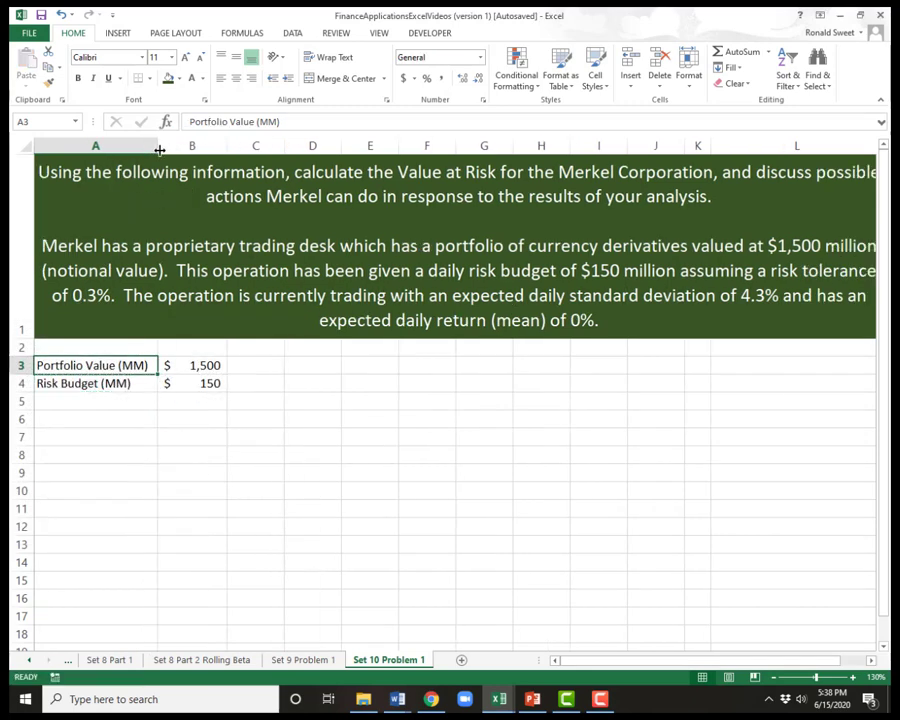
- Enter the label "Risk Tolerance" in A5
key("Down")
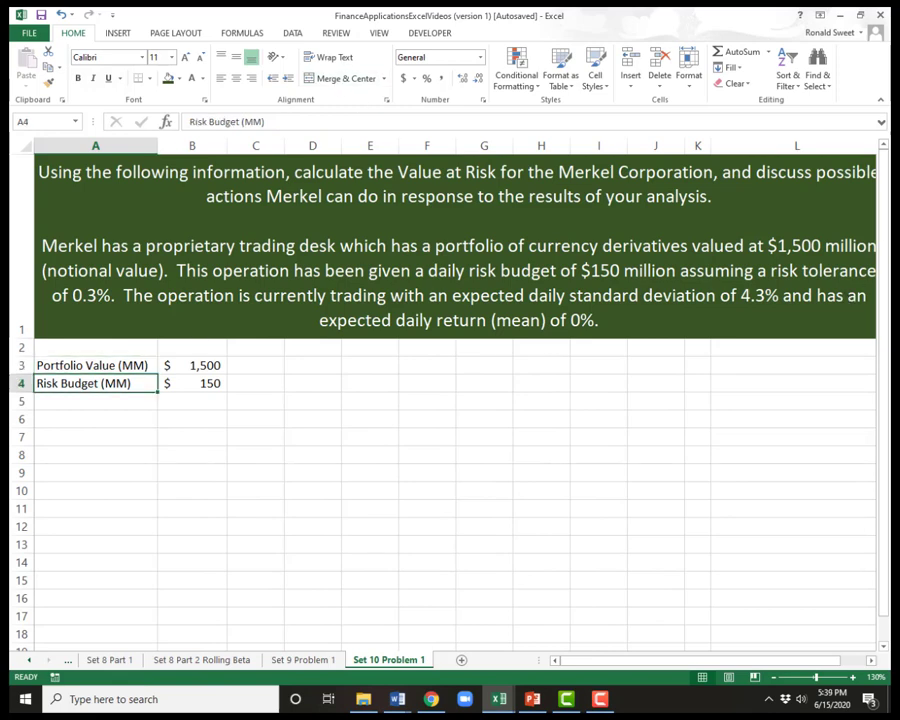
key("Down")
type("Risk ")
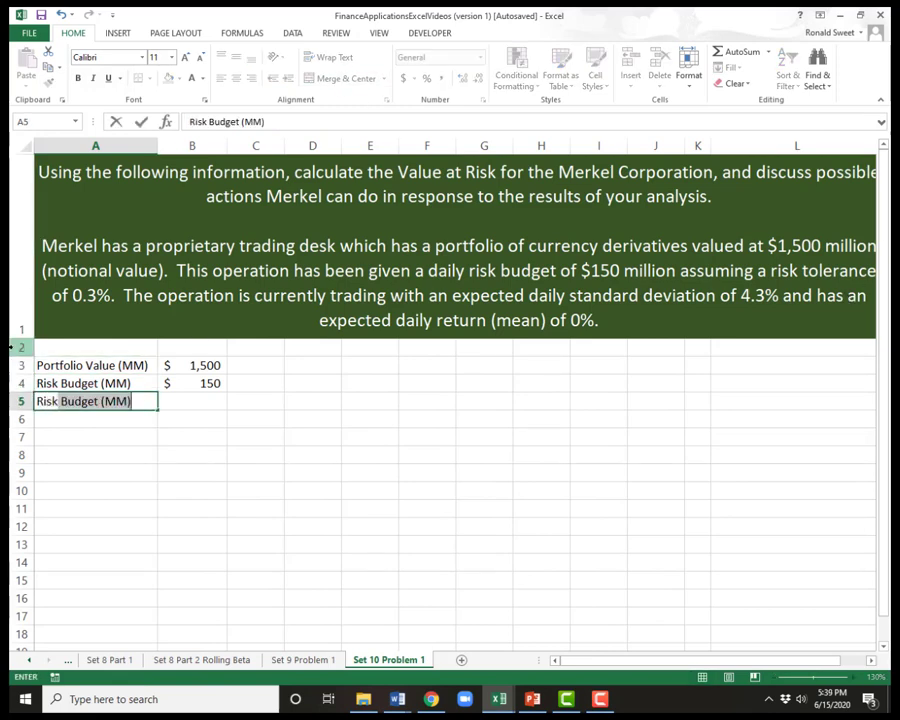
type("Tolerance")
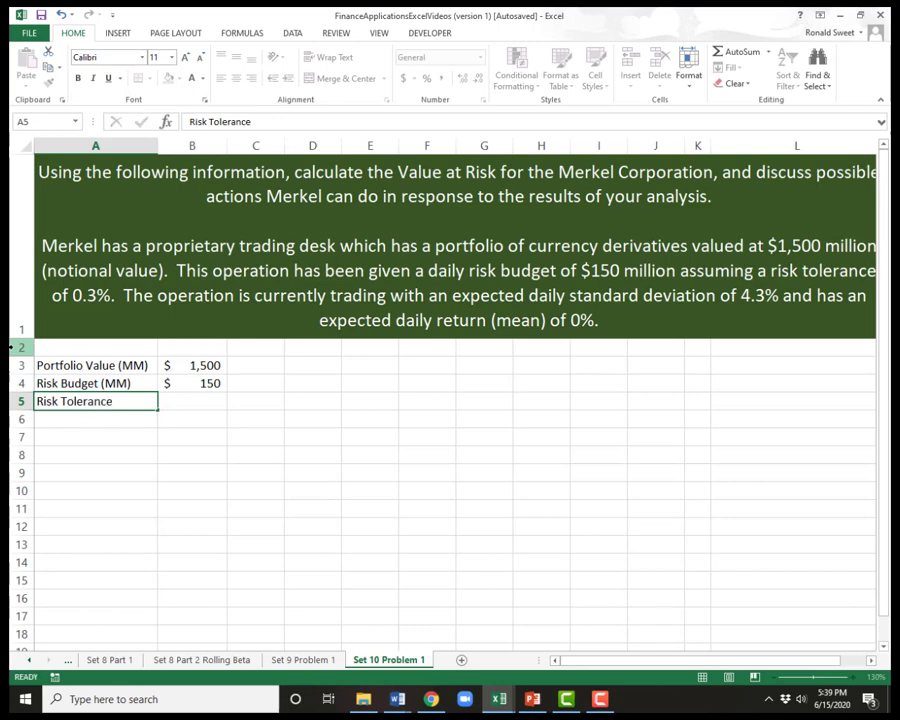
key("Return")
- Enter 0.3% as the risk tolerance value in B5 and select C5
key("Up")
key("Right")
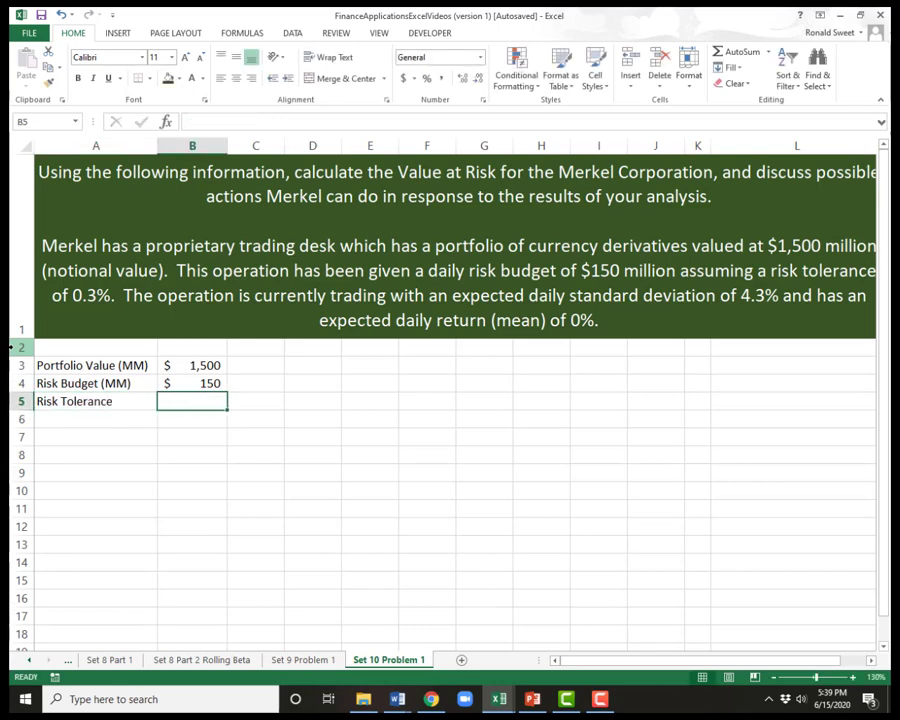
type(".3%")
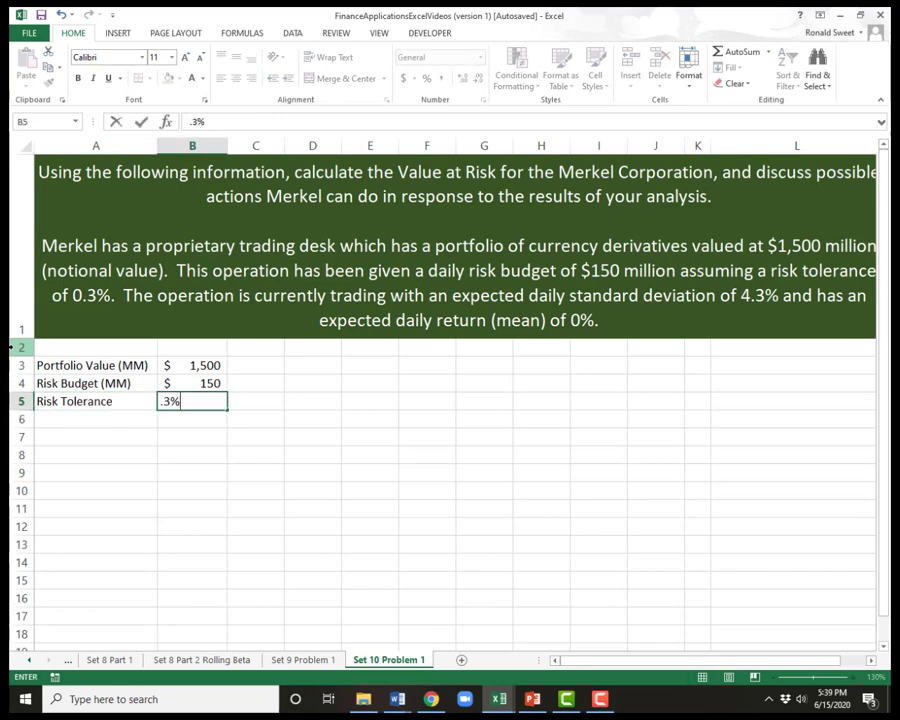
key("Return")
key("Up")
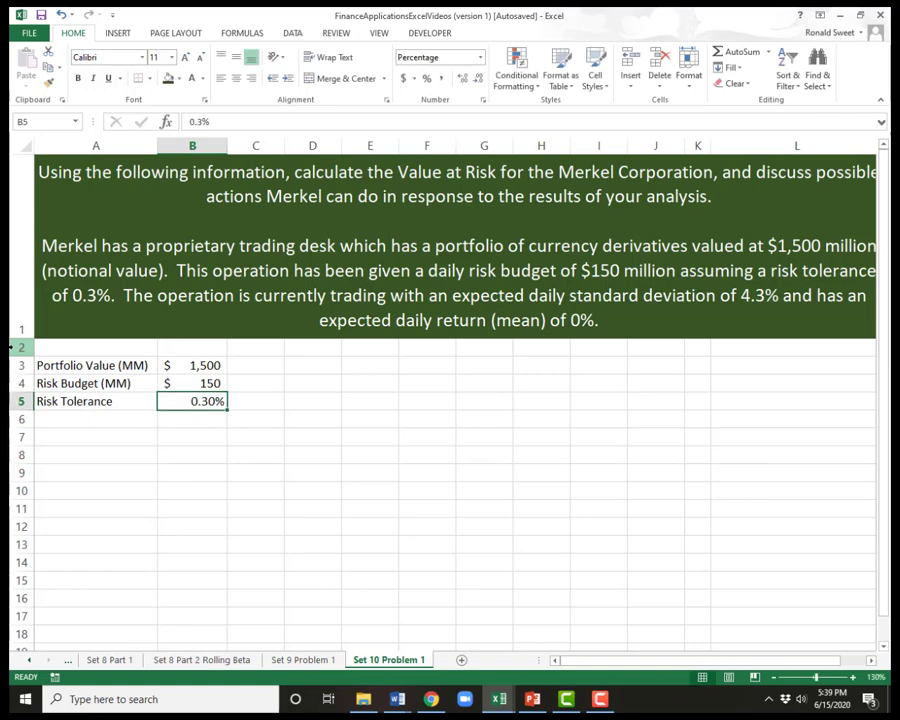
key("Up")
key("Down")
key("Right")
type("We do")
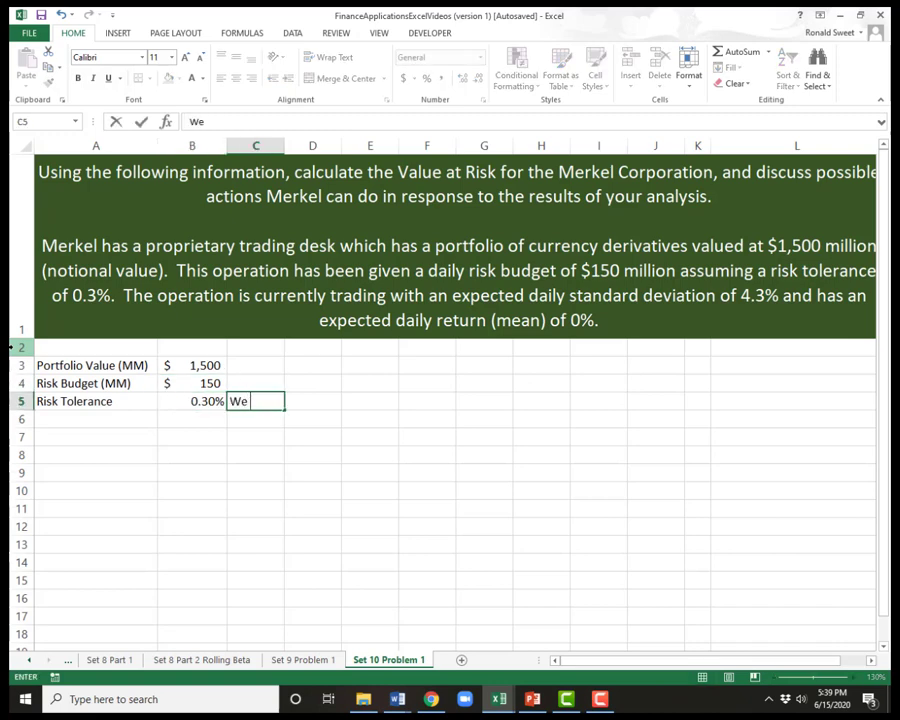
key("BackSpace")
key("BackSpace")
key("BackSpace")
type("allowed")
key("BackSpace")
key("BackSpace")
key("BackSpace")
key("BackSpace")
key("BackSpace")
key("BackSpace")
key("BackSpace")
key("BackSpace")
key("BackSpace")
key("BackSpace")
- Write the note "0.3% of the time, we can lose $150 million or more. 99.7%" in C5
type("0.3% of t")
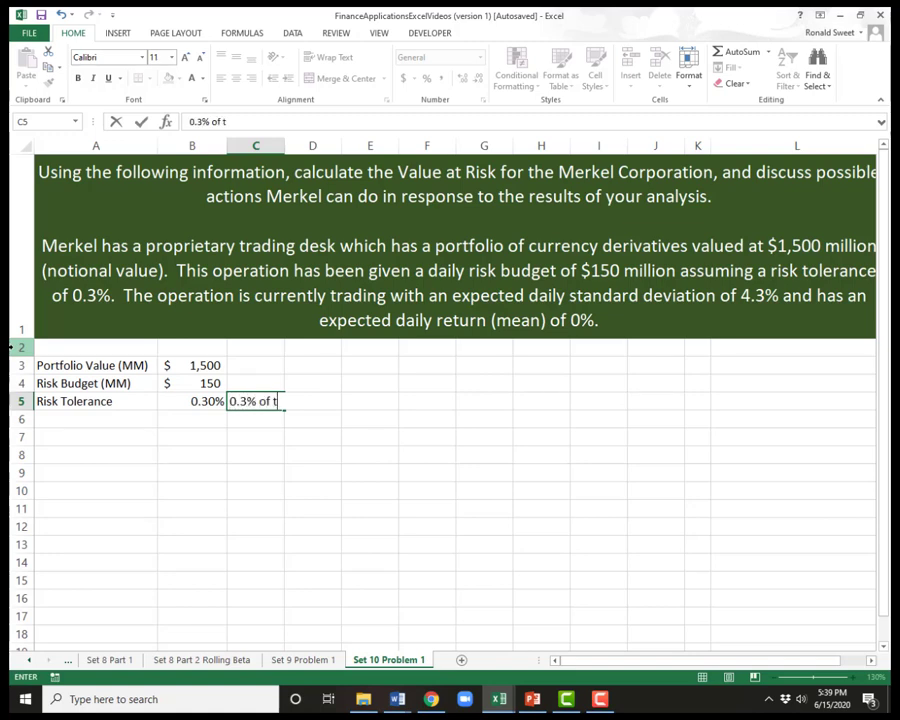
type("he time, we s")
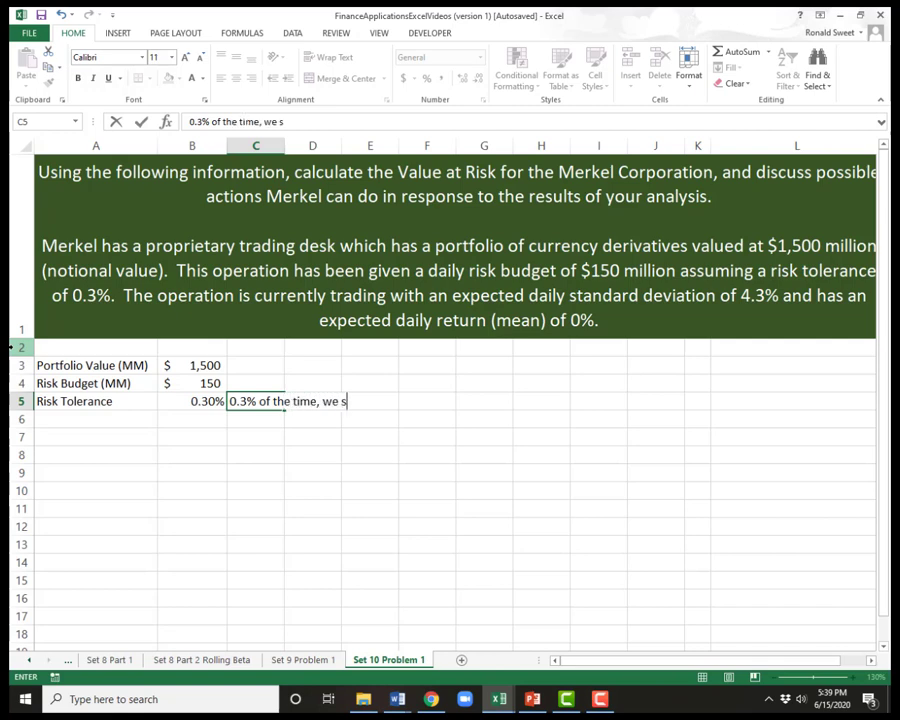
type("hould lose")
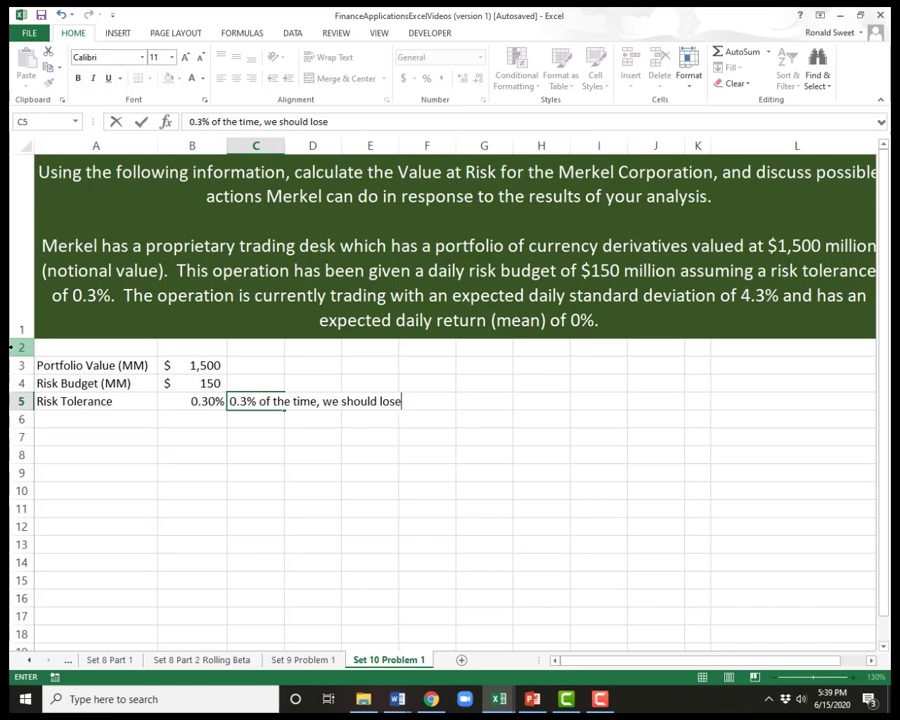
key("BackSpace")
key("BackSpace")
key("BackSpace")
key("BackSpace")
key("BackSpace")
key("BackSpace")
key("BackSpace")
key("BackSpace")
key("BackSpace")
key("BackSpace")
key("BackSpace")
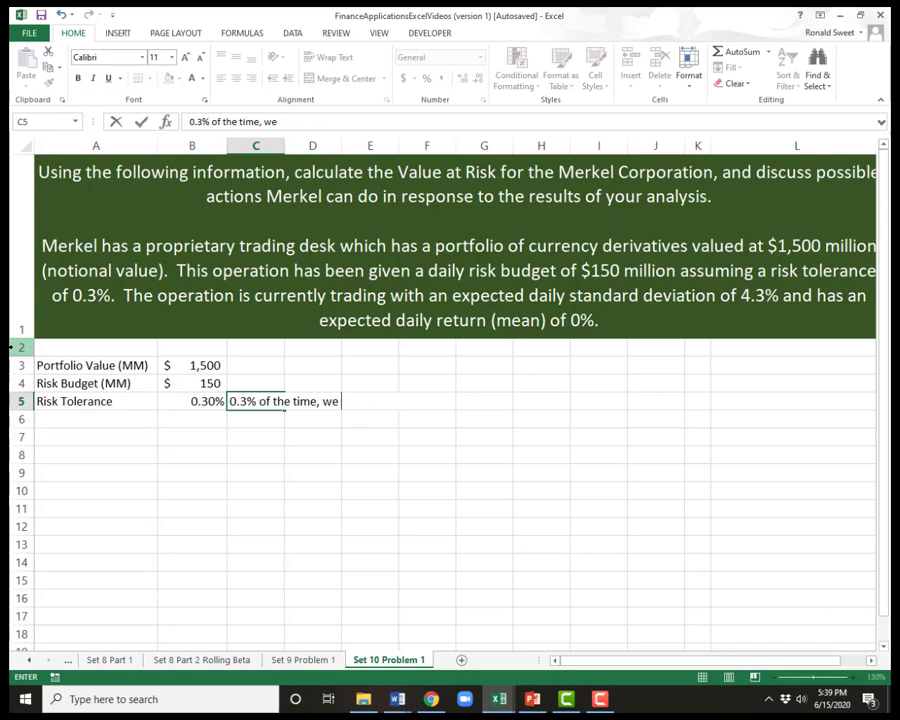
type("can lose $150")
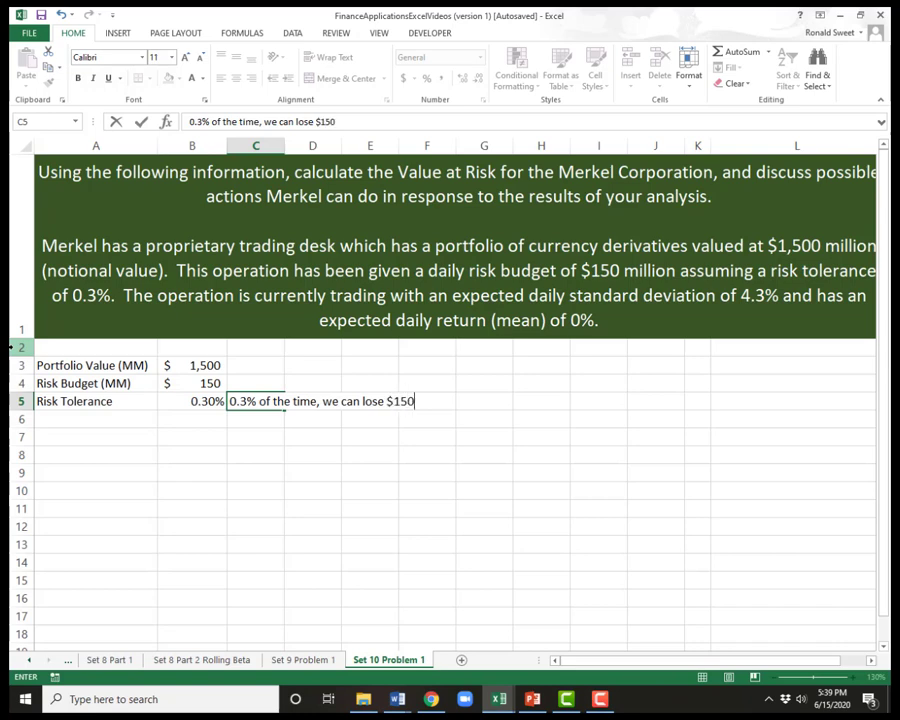
type(" million or more.")
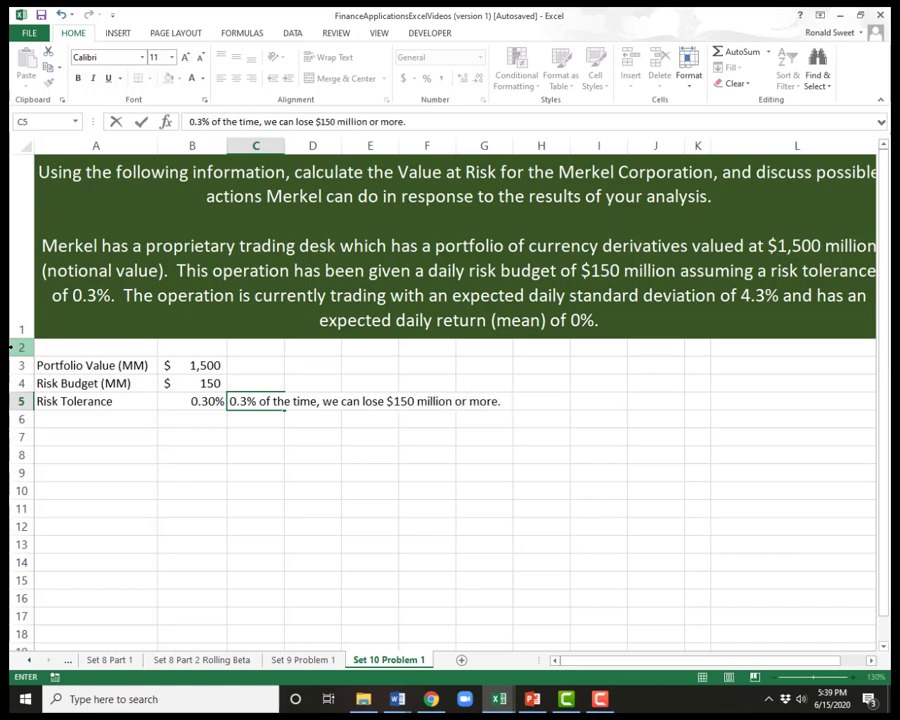
type(" 0")
key("BackSpace")
type("99.7%")
key("Return")
- Calculate 1-.003 in C6 below the risk tolerance note
type("+")
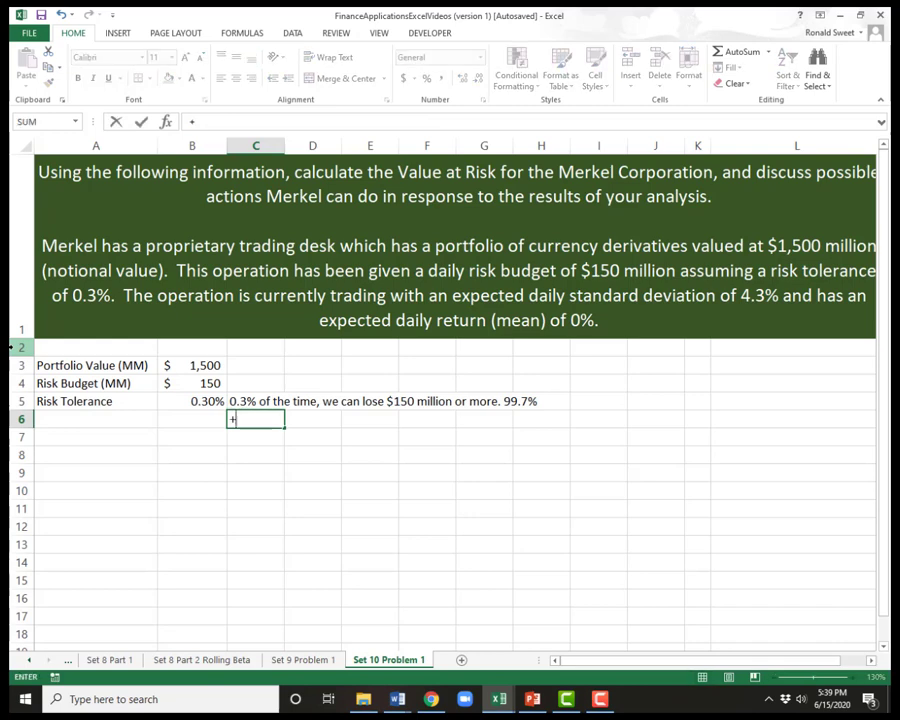
type("1-.003")
key("Left")
key("Left")
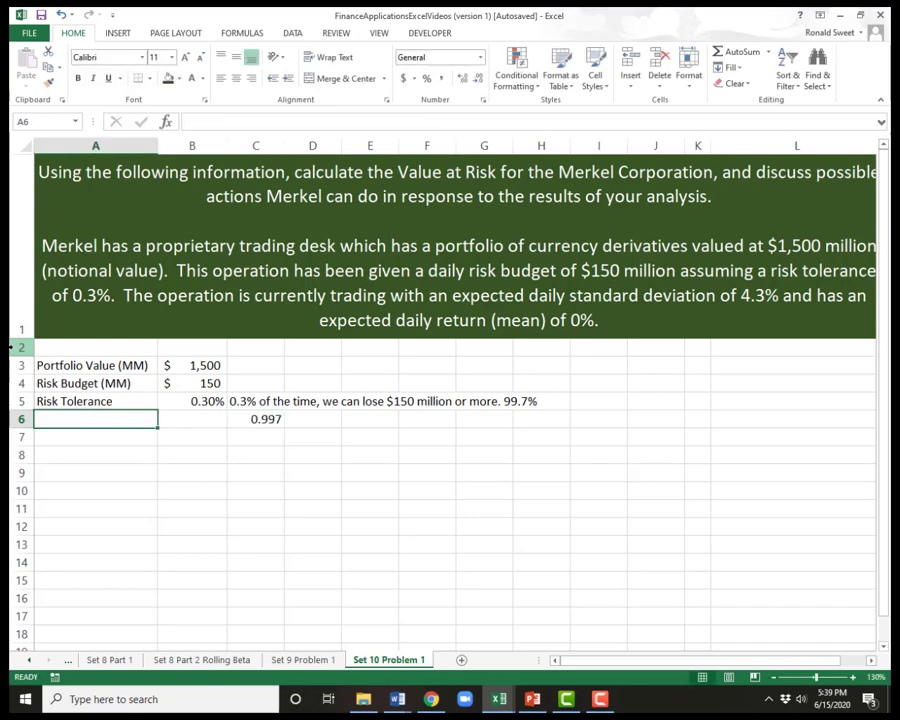
- Rewrite the formula in C6 as =1-0.3%, using the percentage instead of the decimal
key("Right")
key("Right")
key("F2")
key("BackSpace")
key("BackSpace")
key("BackSpace")
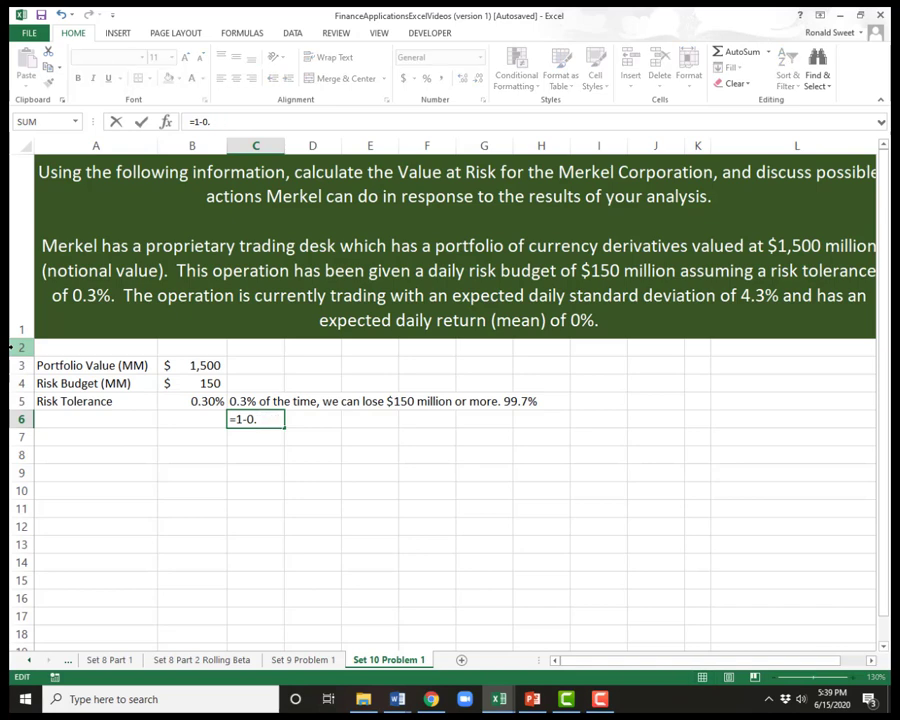
type("3%")
key("Return")
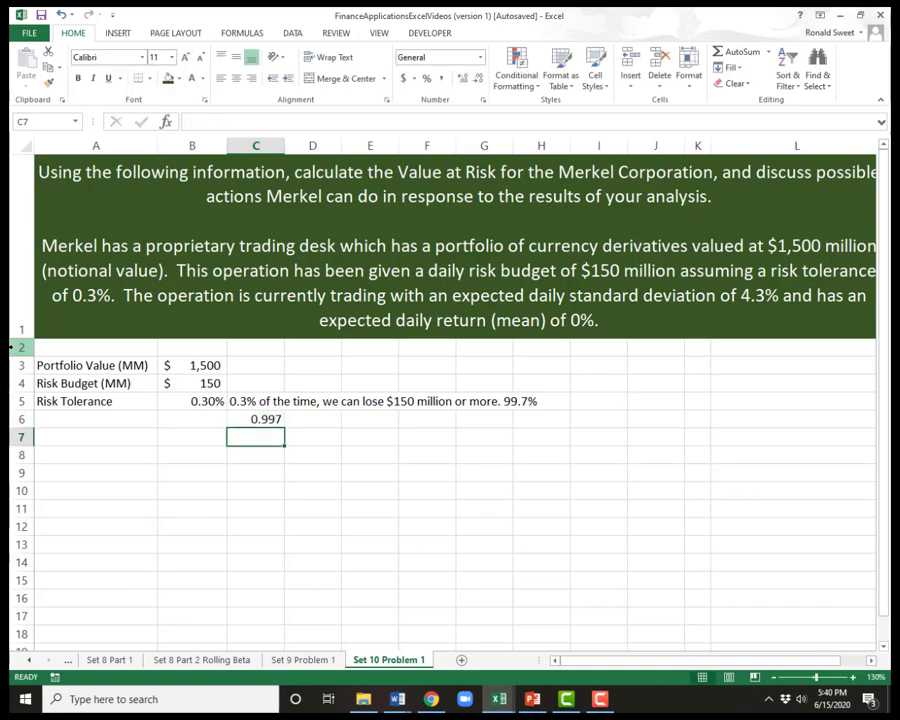
- Extend the note in C5 with "of the time, we want to loswe no more than $150 million"
key("Up")
key("Up")
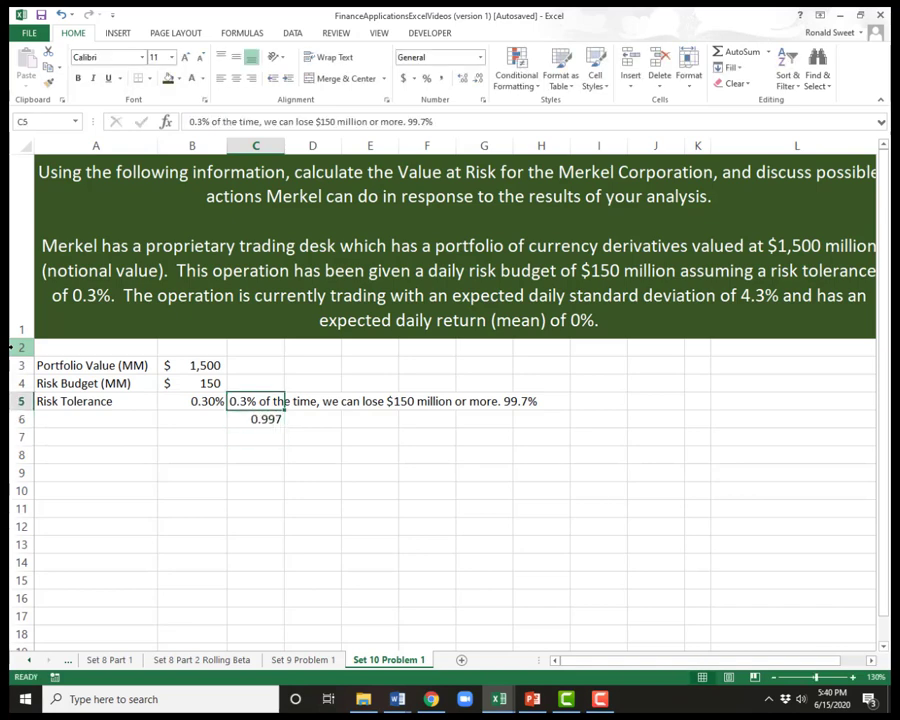
key("F2")
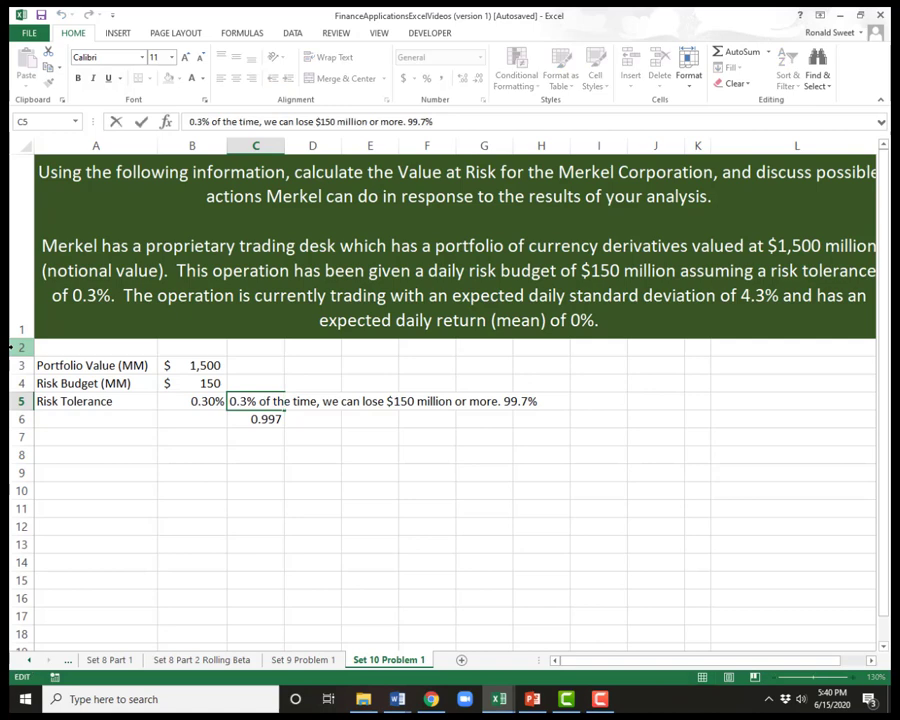
type("of the time,")
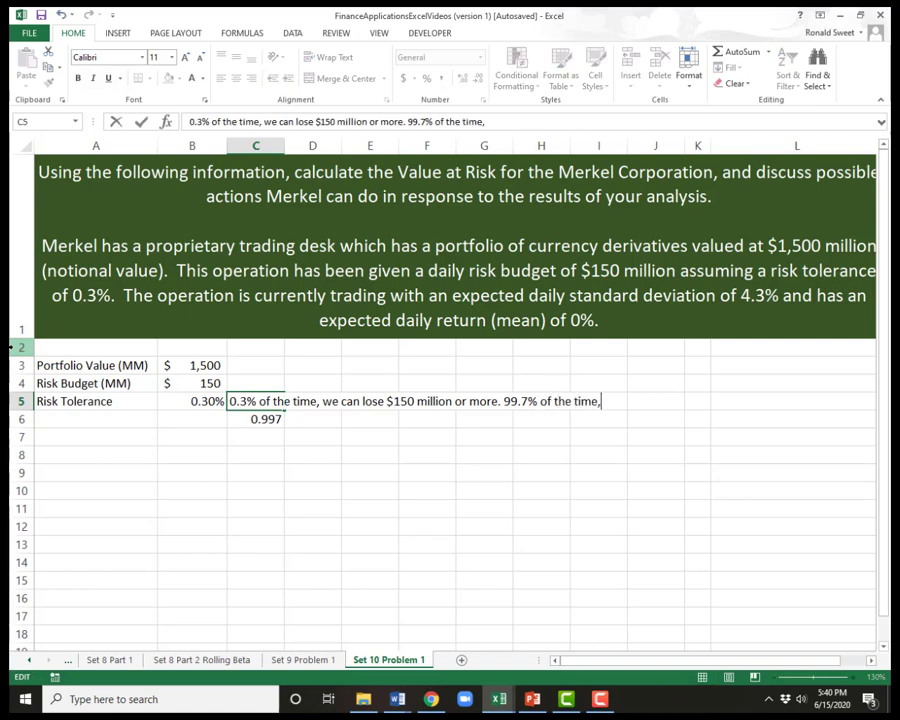
type(" we want to ")
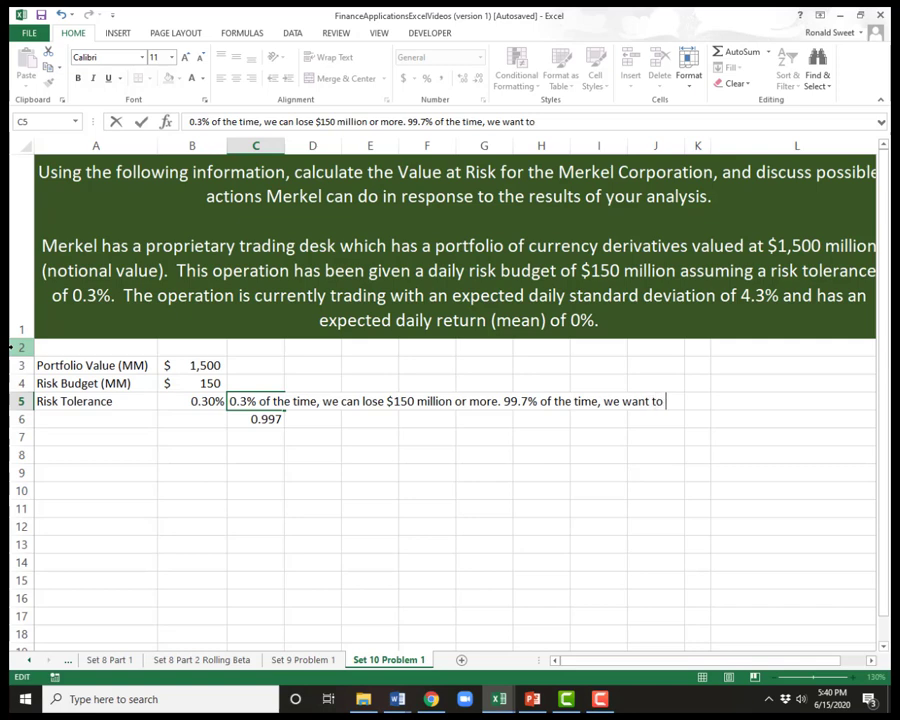
type("loswe no more th")
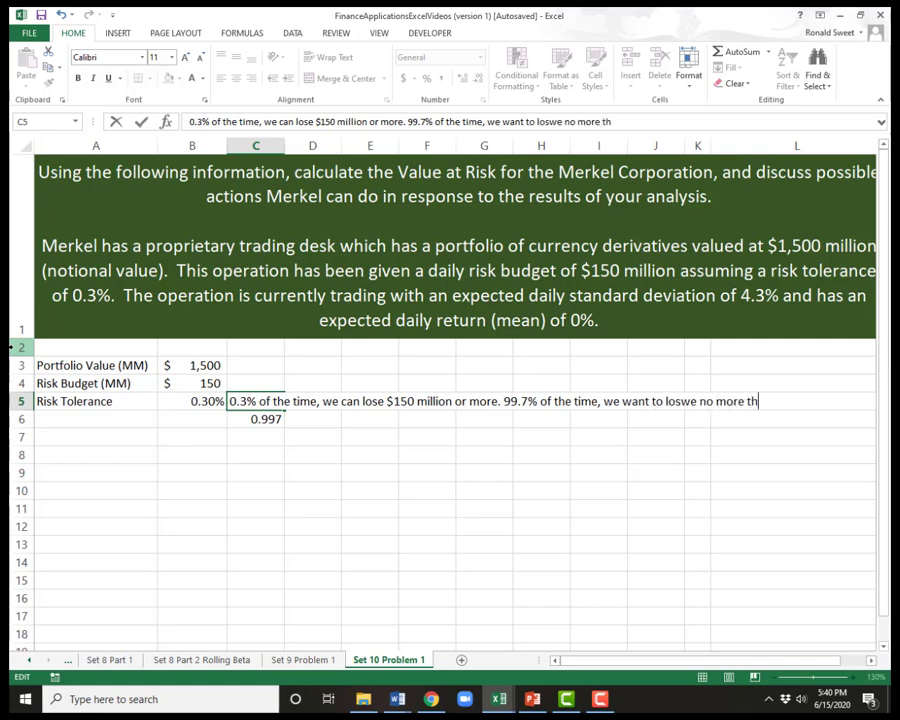
type("an $150 million")
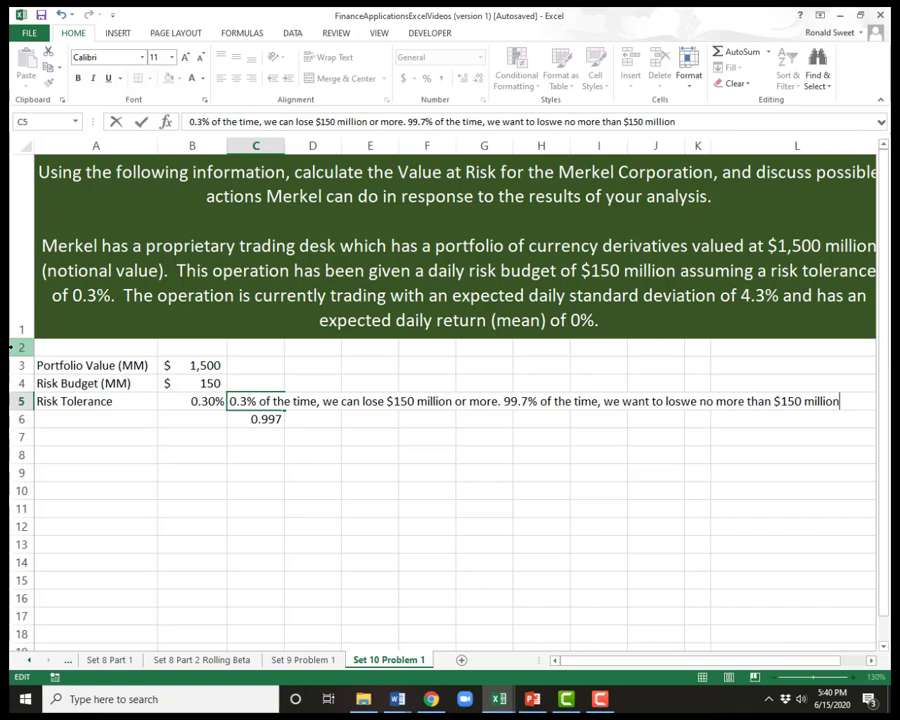
key("ctrl+Return")
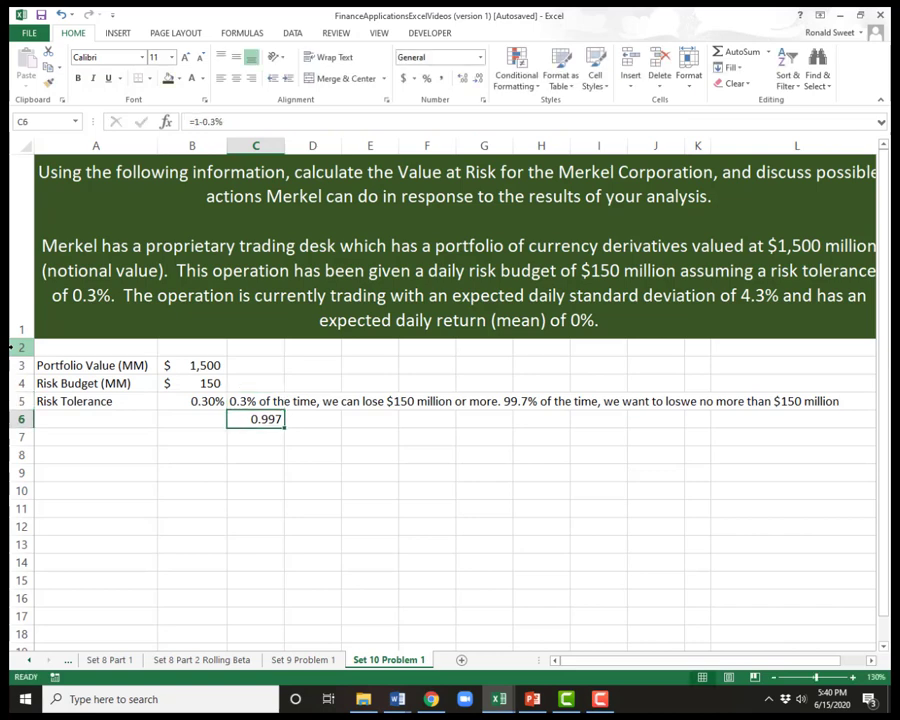
- Correct the misspelled "loswe" to "lose" in the C5 note
key("Up")
key("F2")
key("Left")
key("Left")
key("Left")
key("Left")
key("Left")
key("Left")
key("Left")
key("Left")
key("Left")
key("Left")
key("Left")
key("Left")
key("Left")
key("Left")
key("Left")
key("Left")
key("Left")
key("Left")
key("Left")
key("Left")
key("Left")
key("Left")
key("Left")
key("Left")
key("Left")
key("Left")
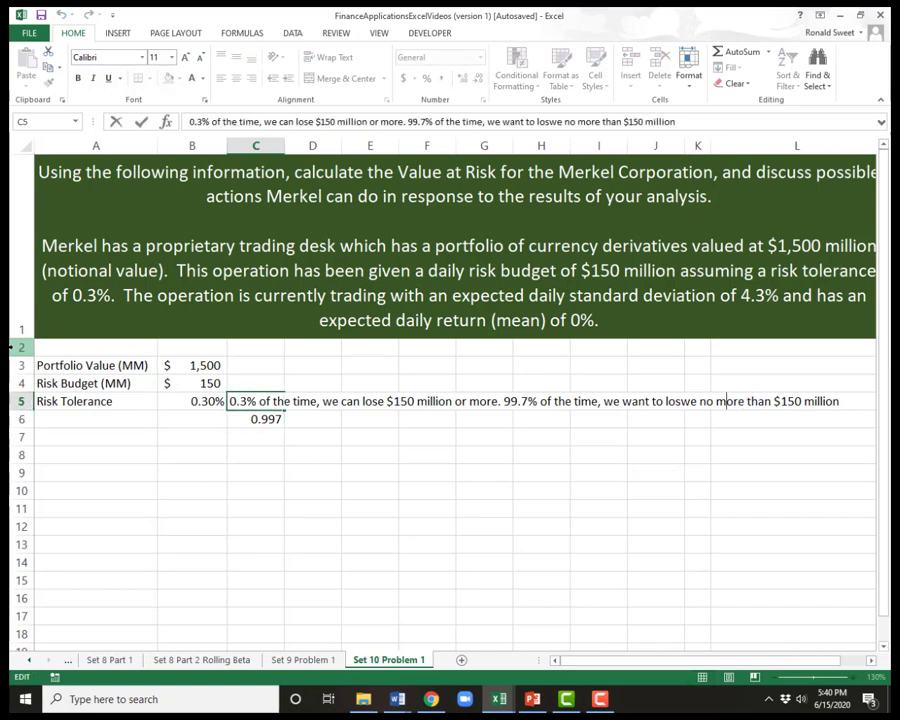
key("BackSpace")
key("ctrl+Return")
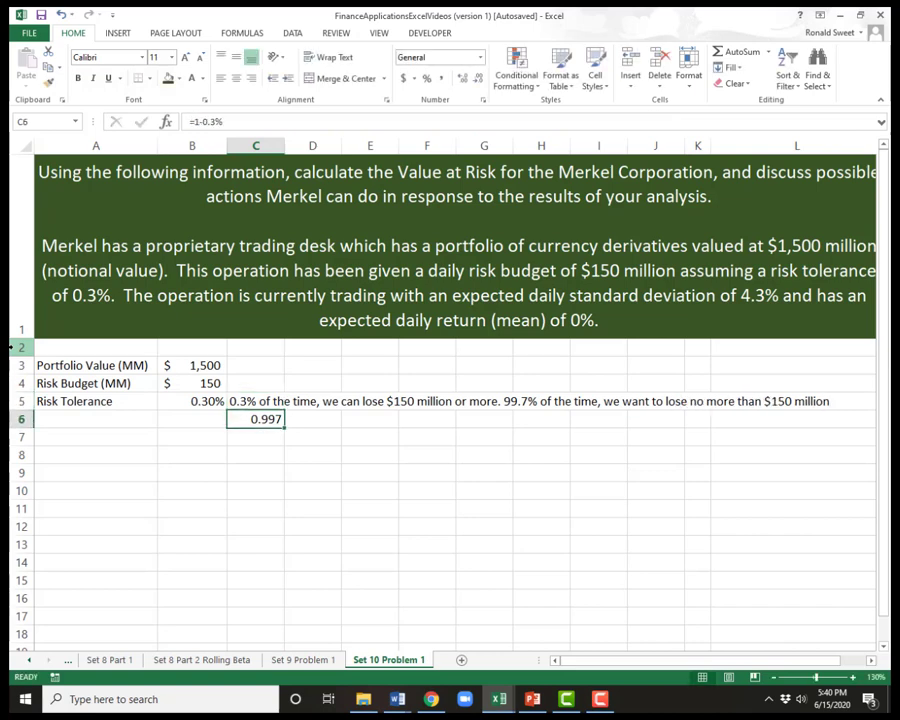
- Enter 0.2% in C7 as a comparison risk tolerance
key("Up")
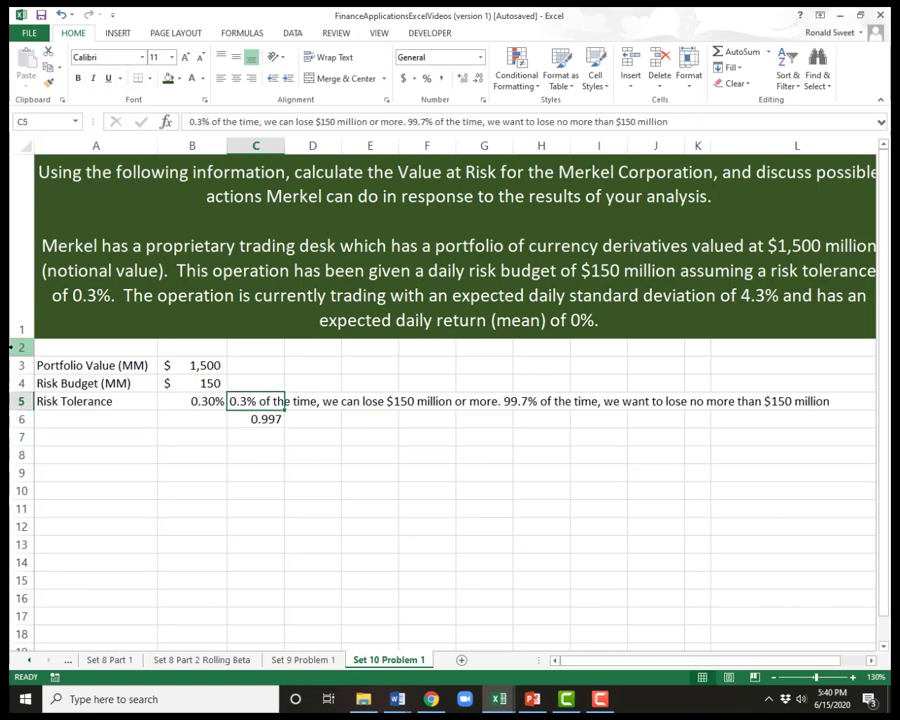
key("Down")
key("Down")
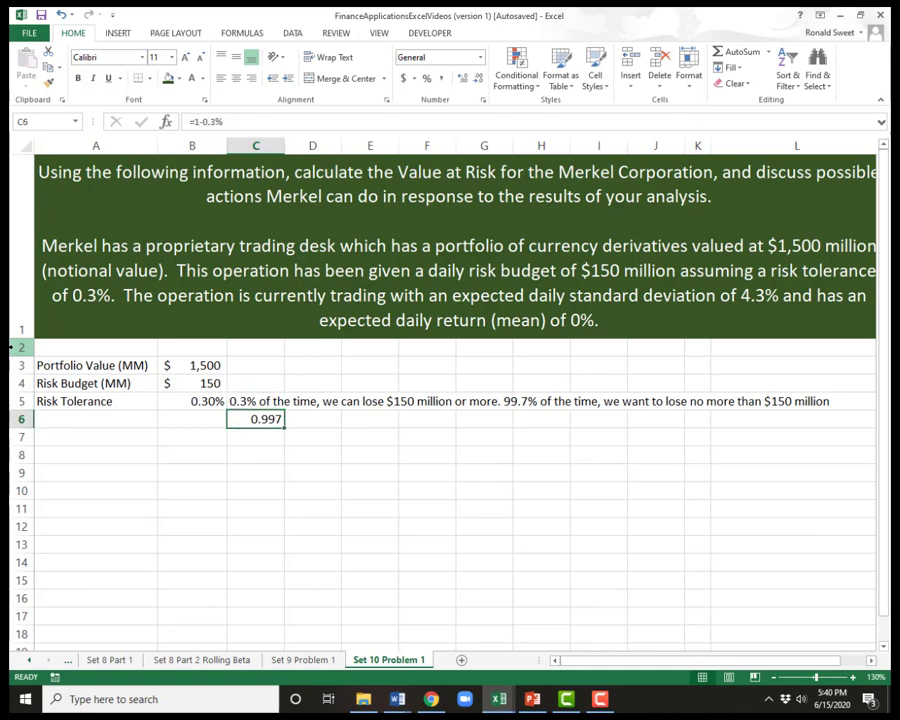
type(".2%")
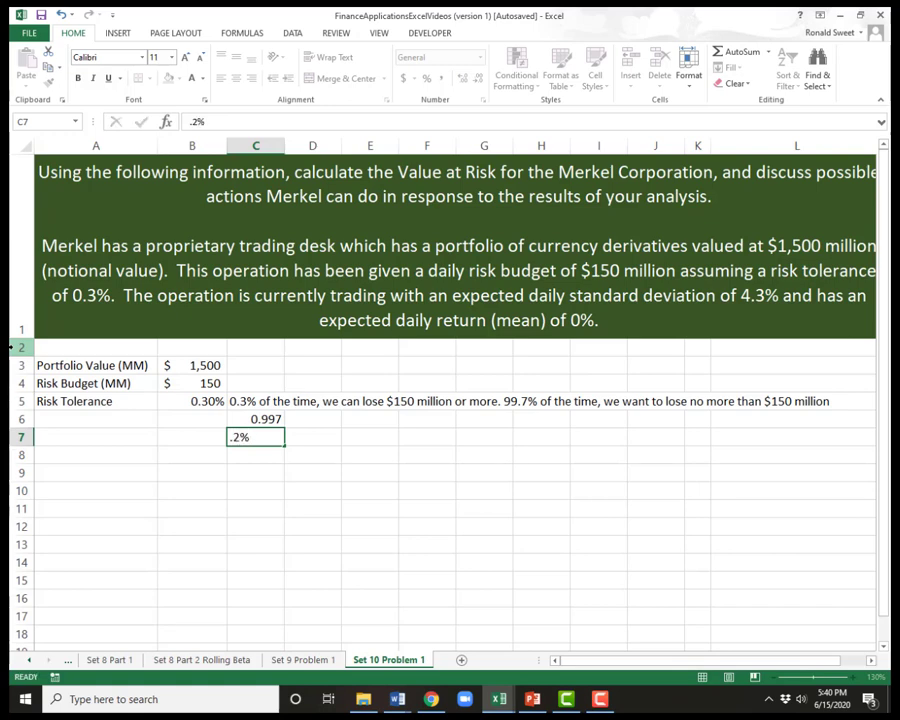
key("Return")
key("Up")
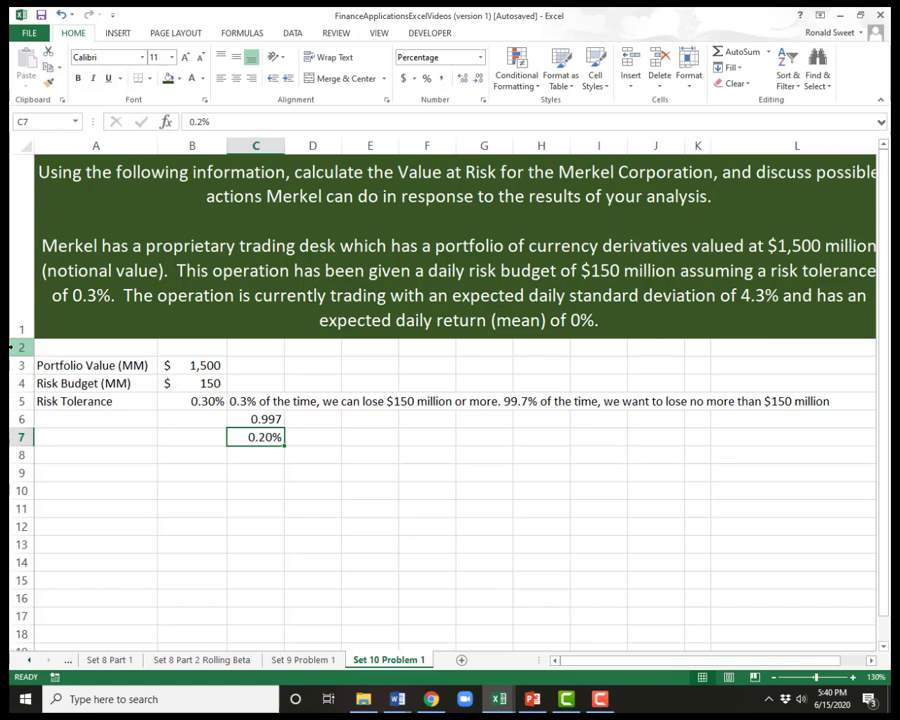
left_click(186, 401)
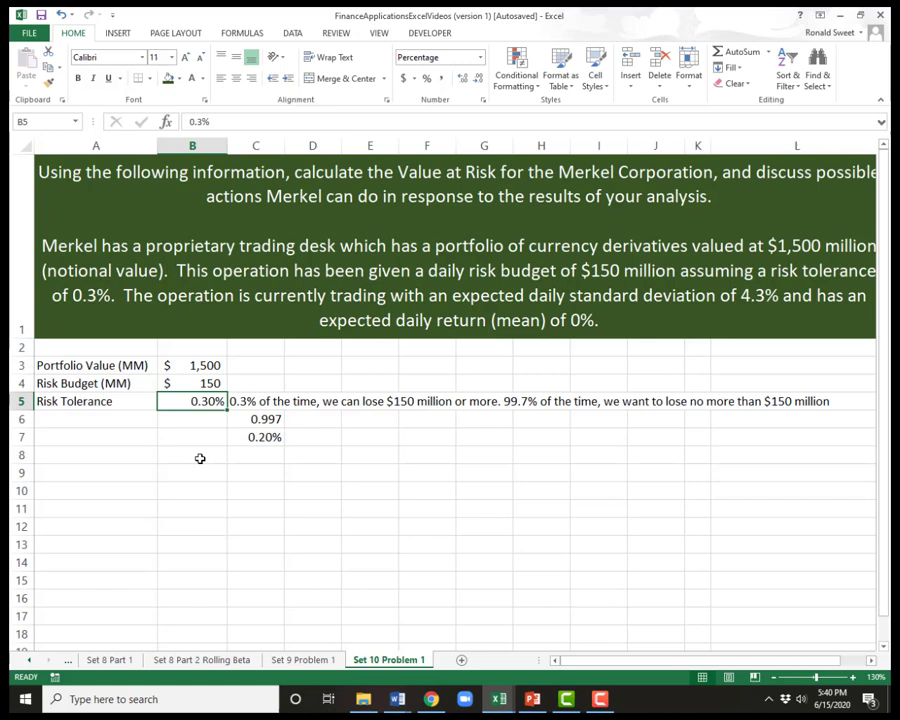
left_click_drag(115, 401, 175, 400)
left_click(177, 401)
- Clear the scratch values from C6 and C7
key("Right")
key("Down")
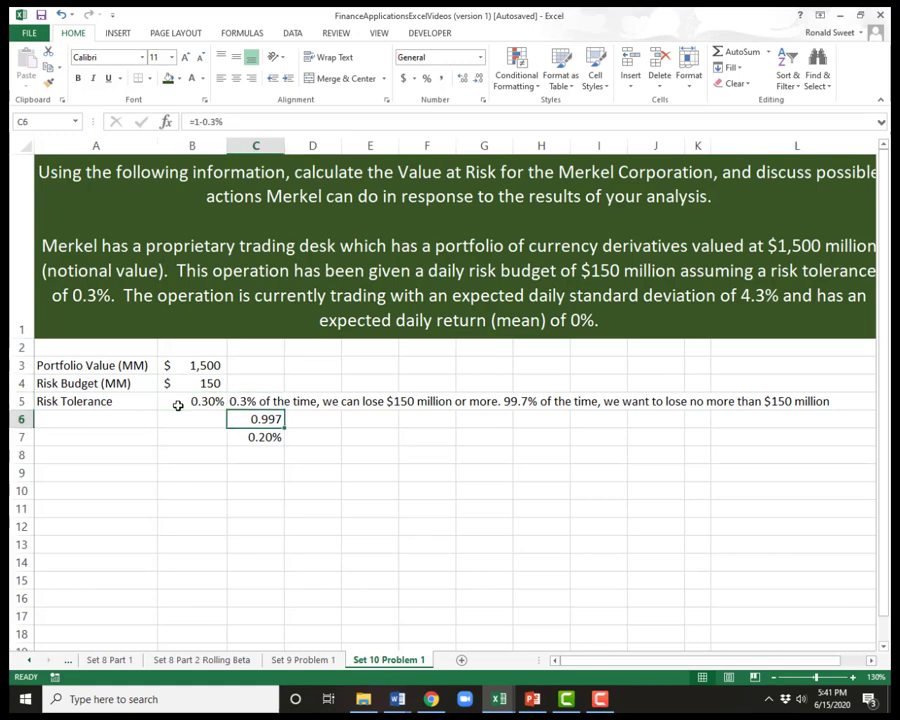
key("Delete")
key("Down")
key("Delete")
- Label A6 "Inverse of Risk Tolerance" and calculate it in B6 with =1-B5
key("Up")
key("Left")
key("Left")
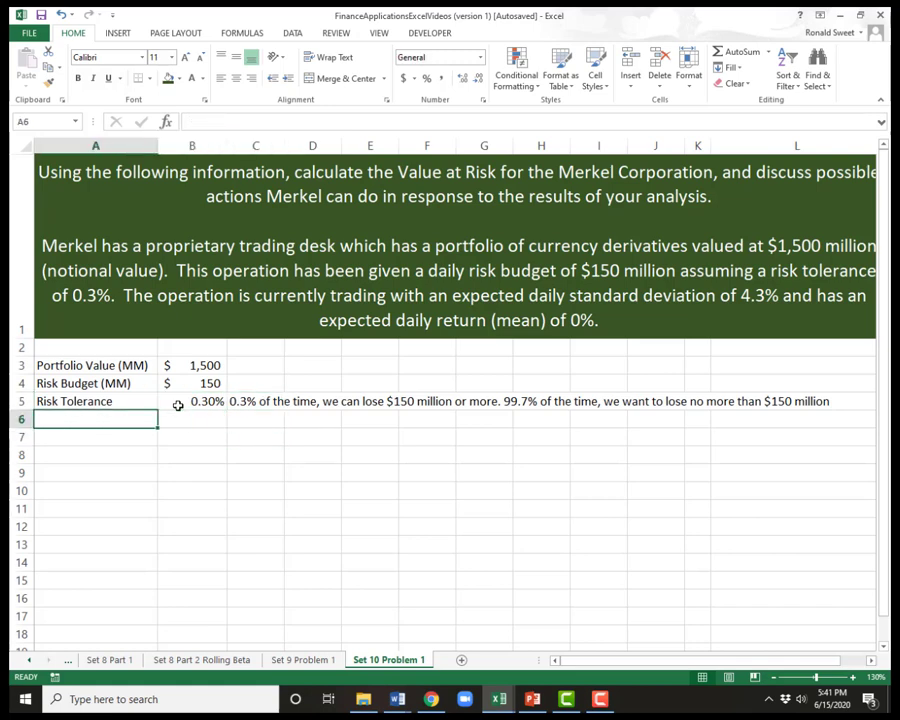
type("Invers")
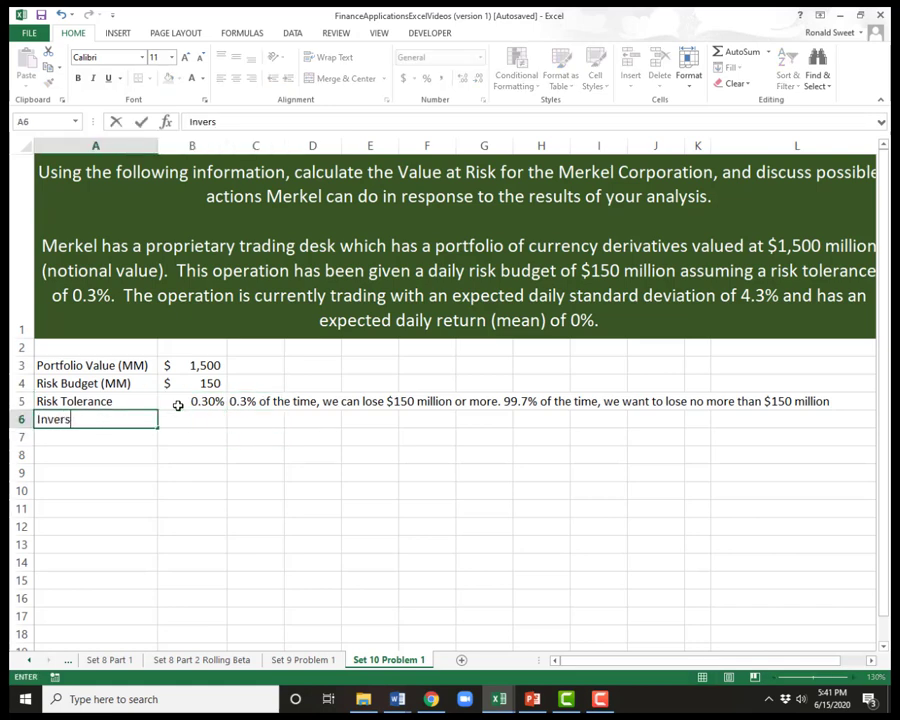
type("e of Risk Tol")
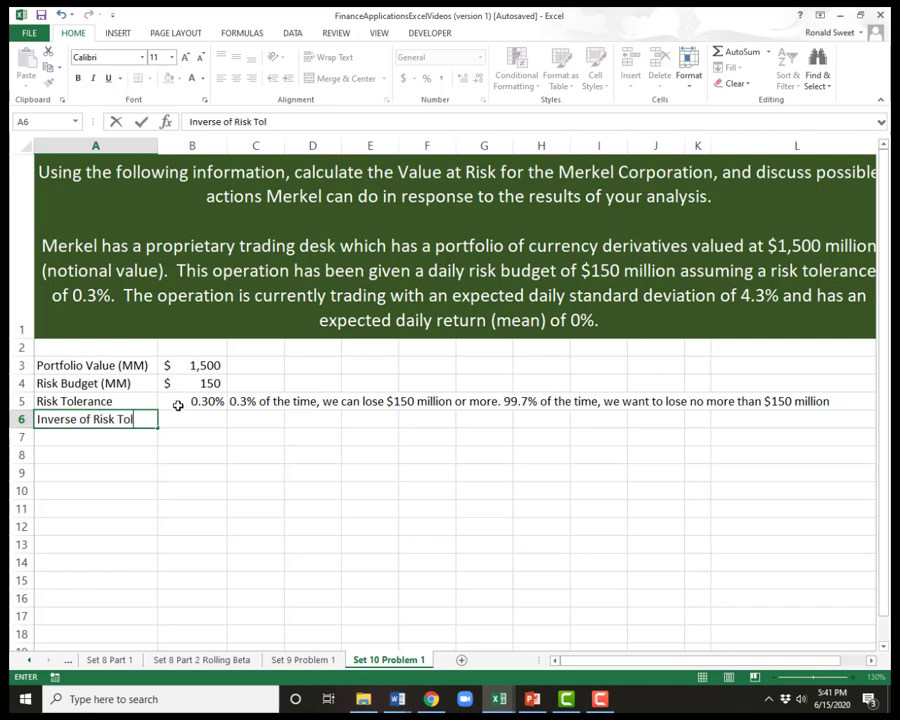
type("erance")
key("Tab")
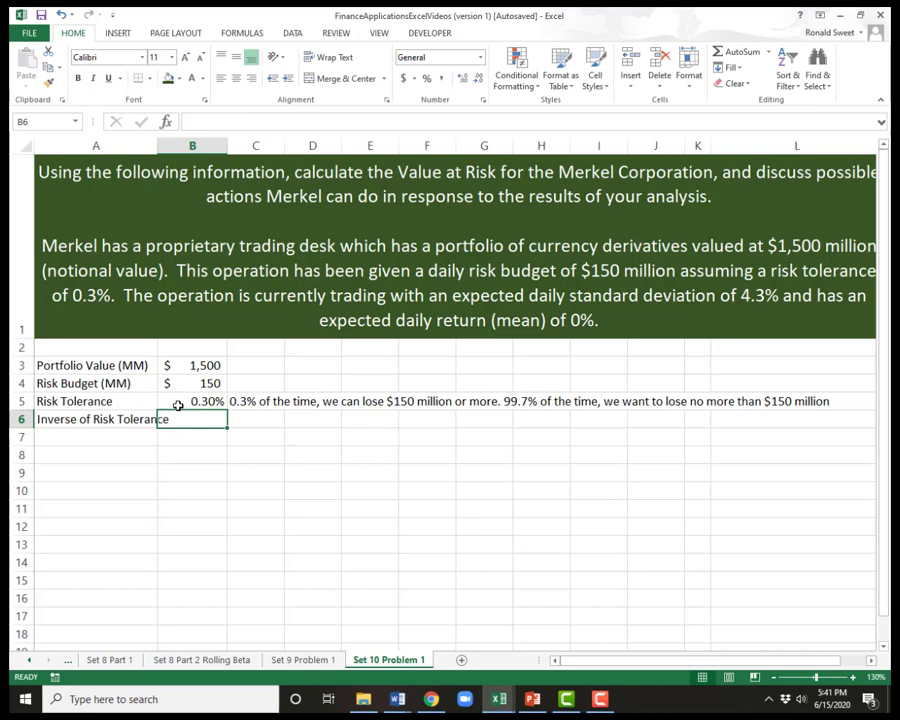
type("=1-B5")
key("ctrl+Return")
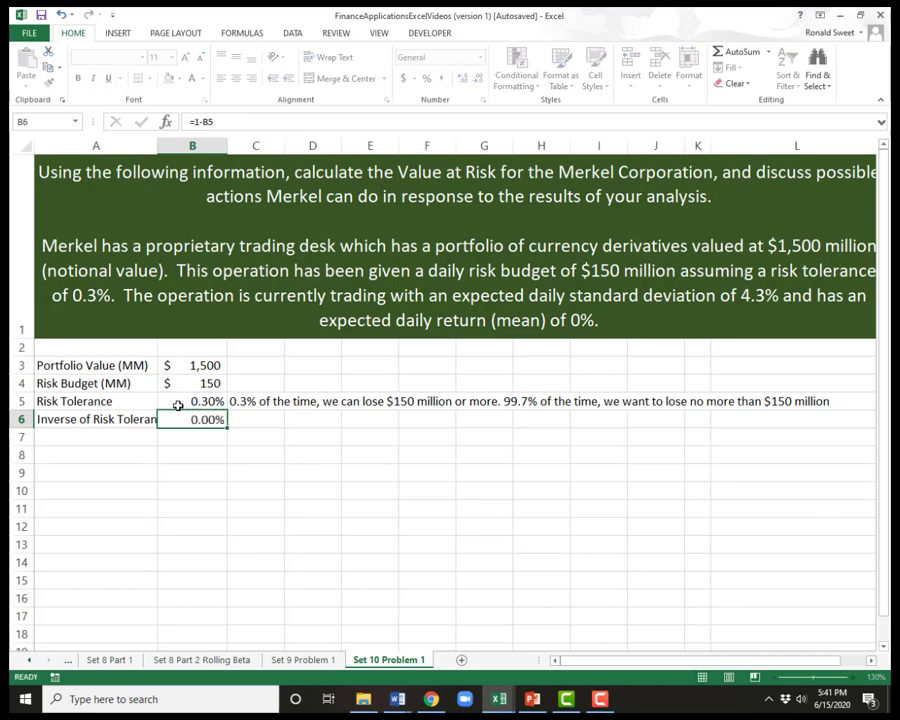
- Widen column A to fit the "Inverse of Risk Tolerance" label and narrow columns F and D to compensate
key("Left")
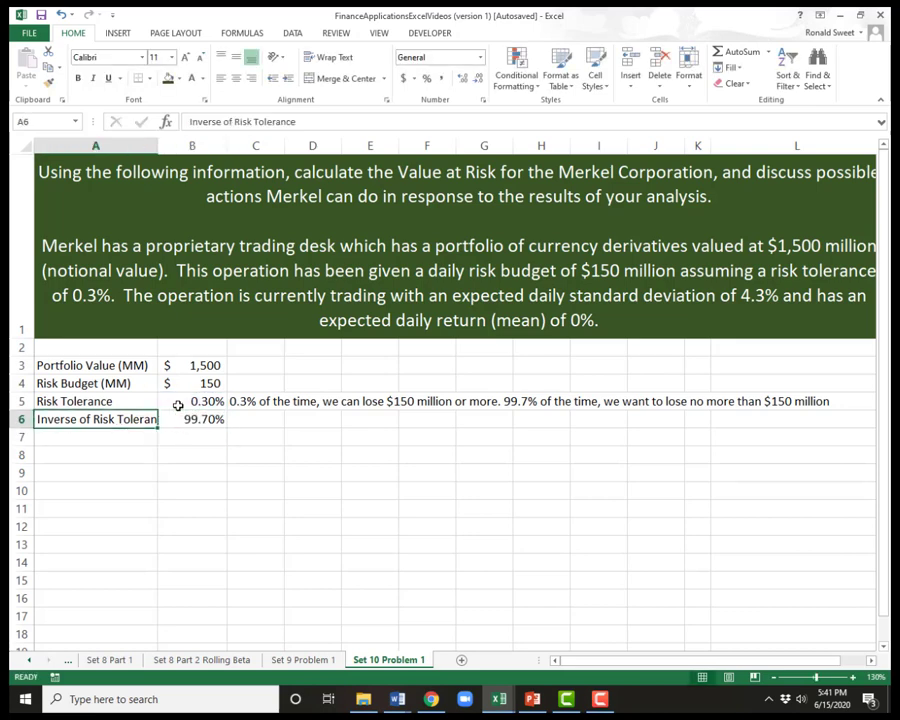
left_click_drag(159, 145, 201, 146)
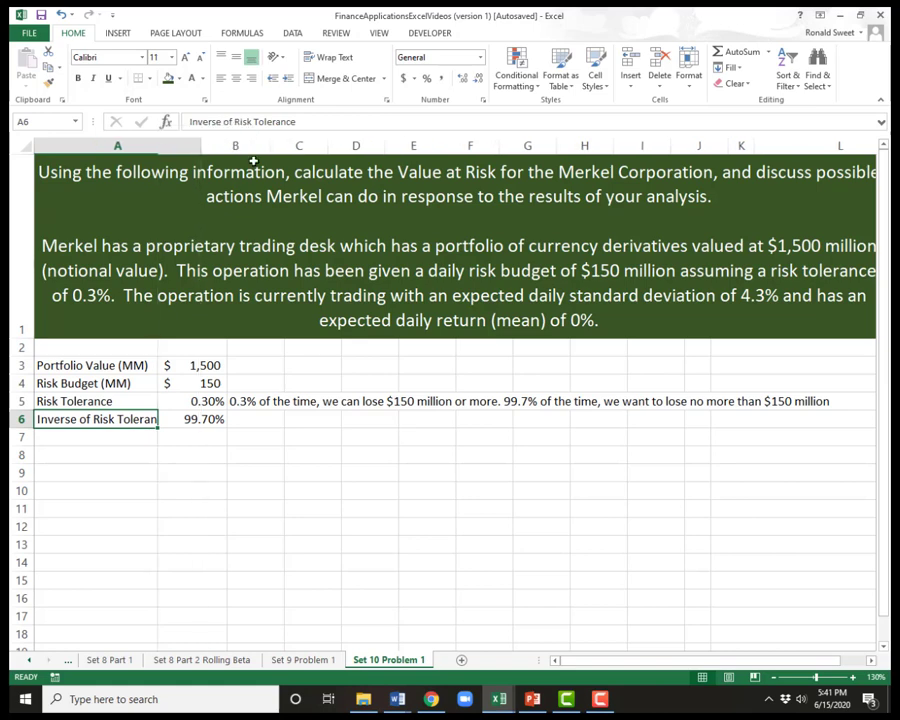
left_click_drag(496, 146, 460, 147)
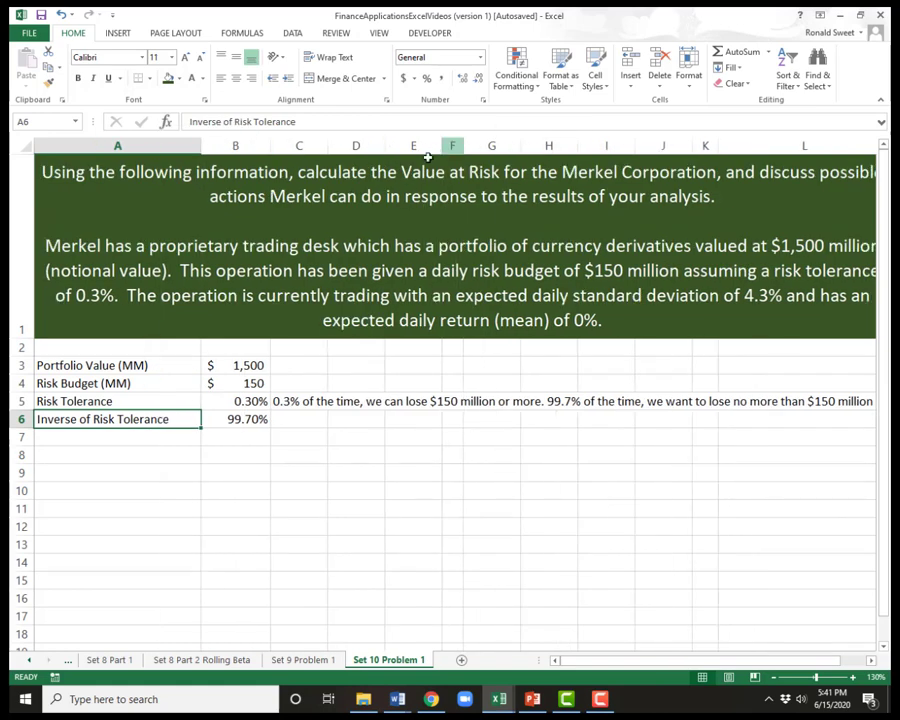
left_click_drag(382, 146, 360, 146)
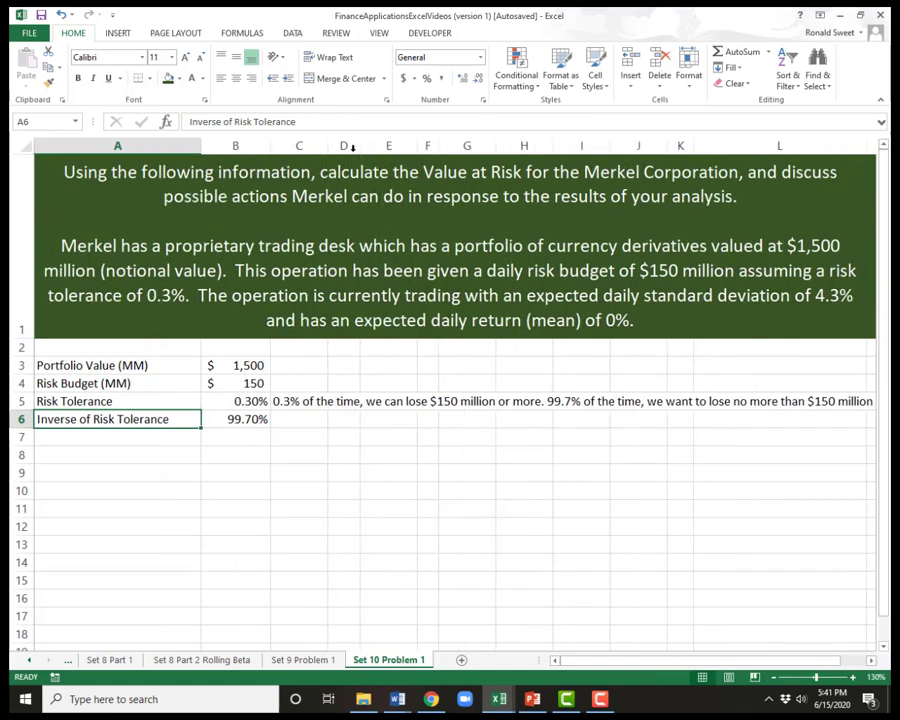
- Show the B6 formula as the text "=1-B5" in C6, keeping B6 as a live formula
left_click(303, 422)
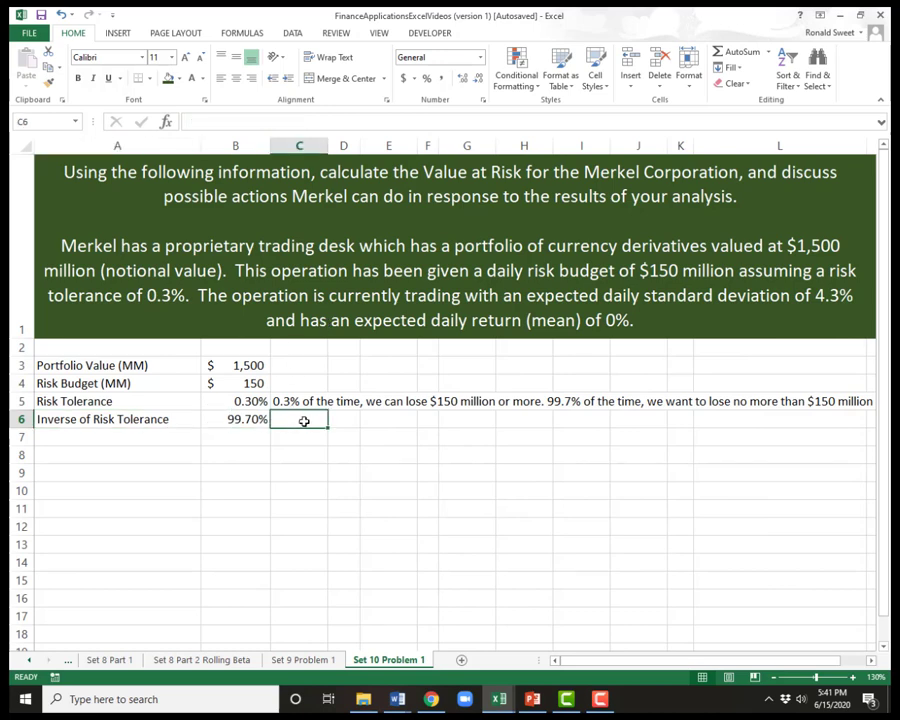
key("Left")
key("F2")
key("Home")
type("'")
key("ctrl+Return")
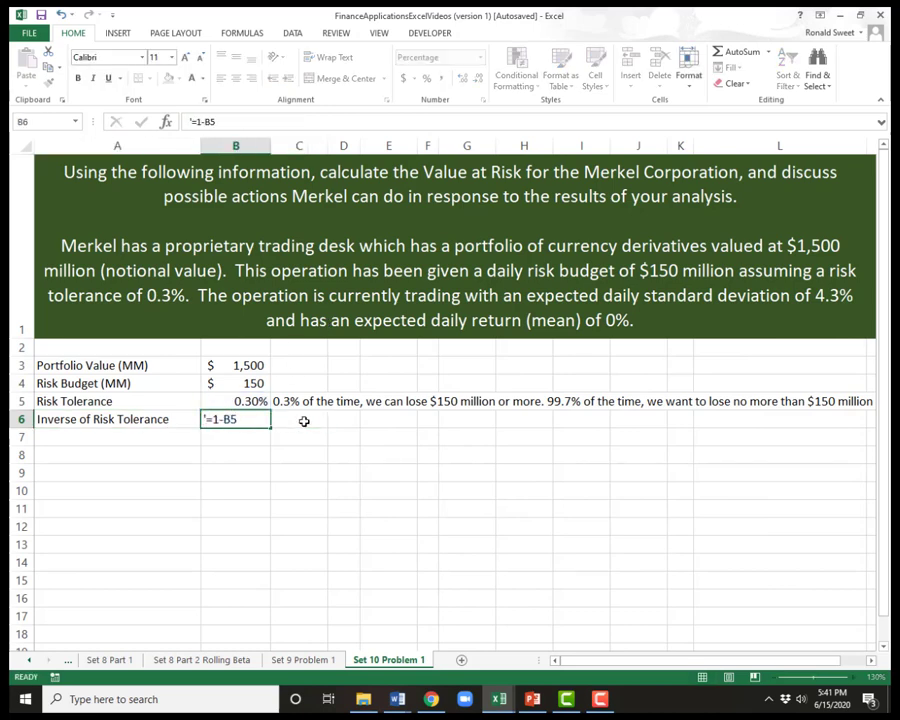
key("ctrl+c")
key("Right")
key("ctrl+v")
key("Left")
key("F2")
key("Home")
key("Delete")
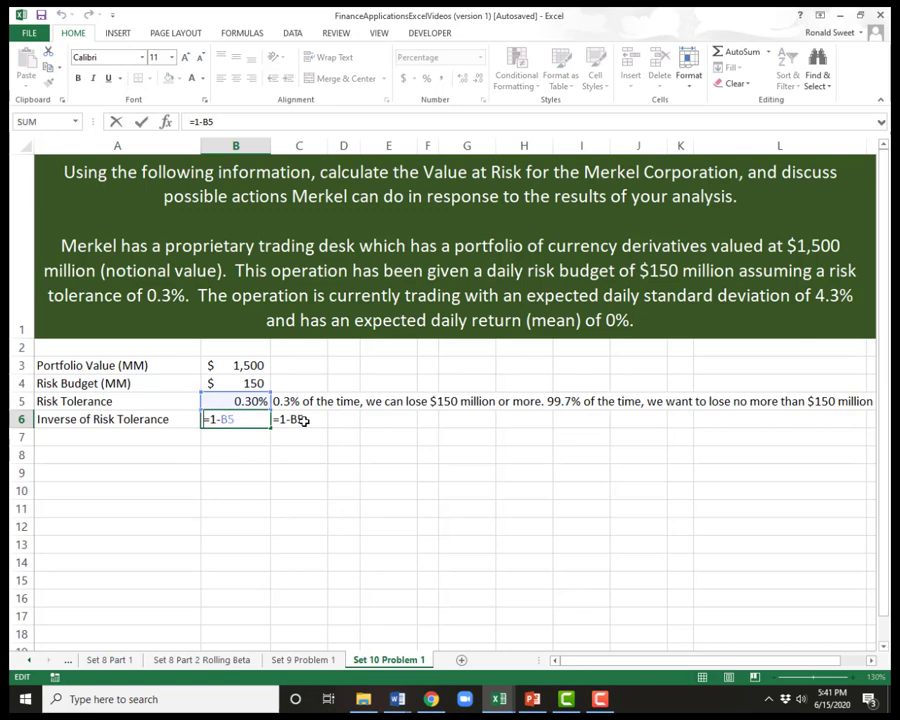
key("Return")
- Label A7 "Table Value" and calculate it in B7 with =NORM.S.INV(B6)
key("Left")
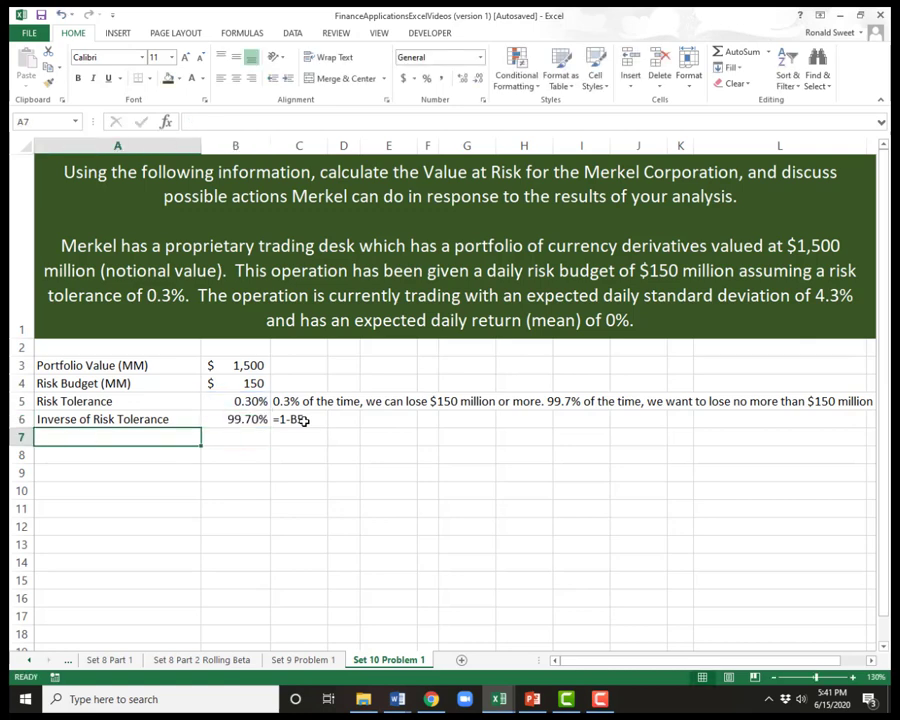
type("Table Value")
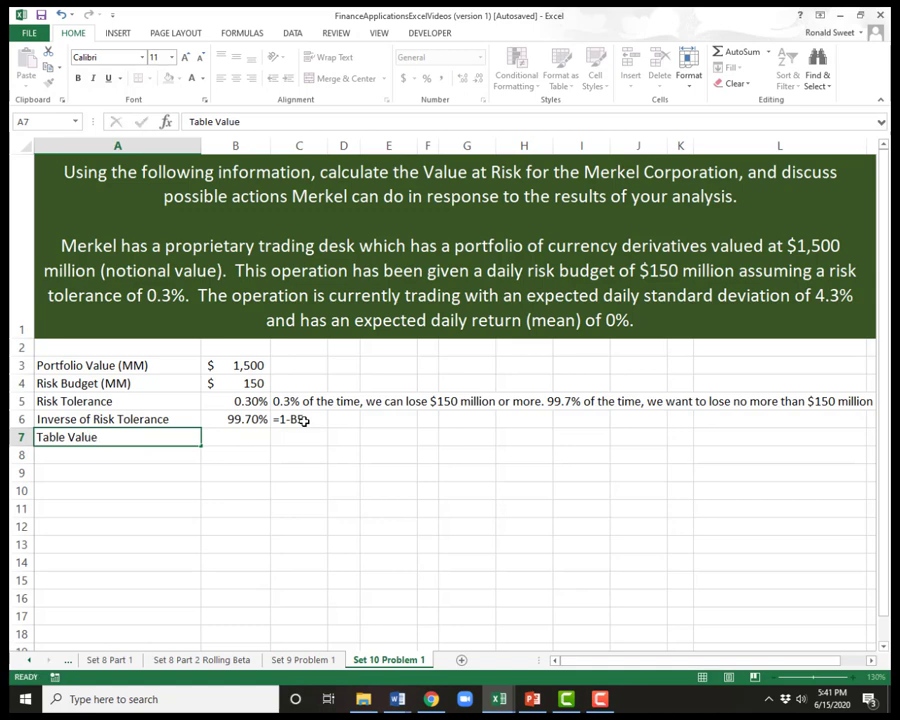
key("ctrl+Return")
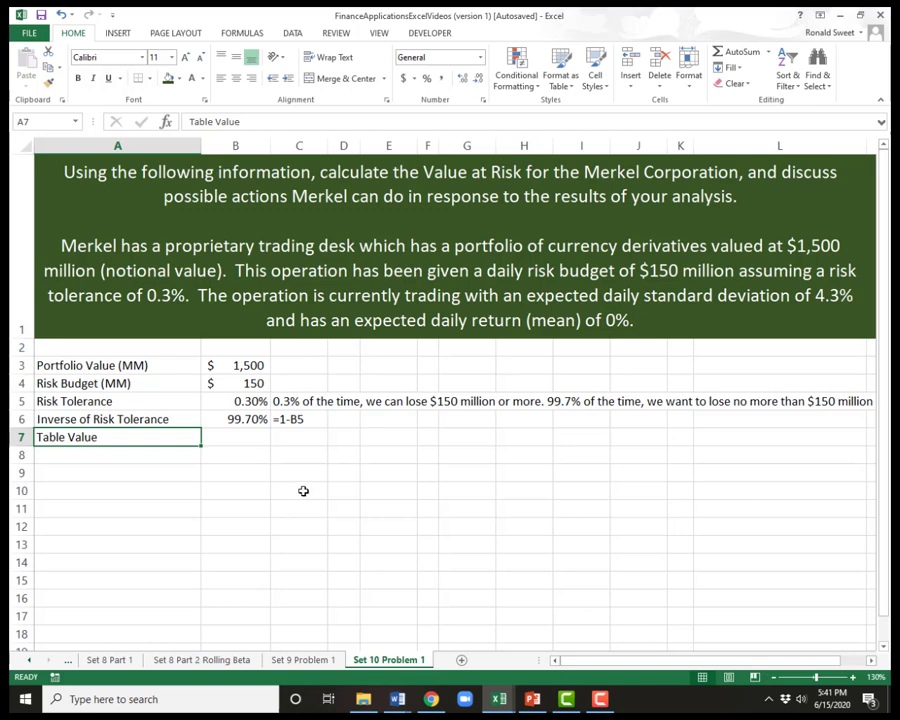
left_click(233, 420)
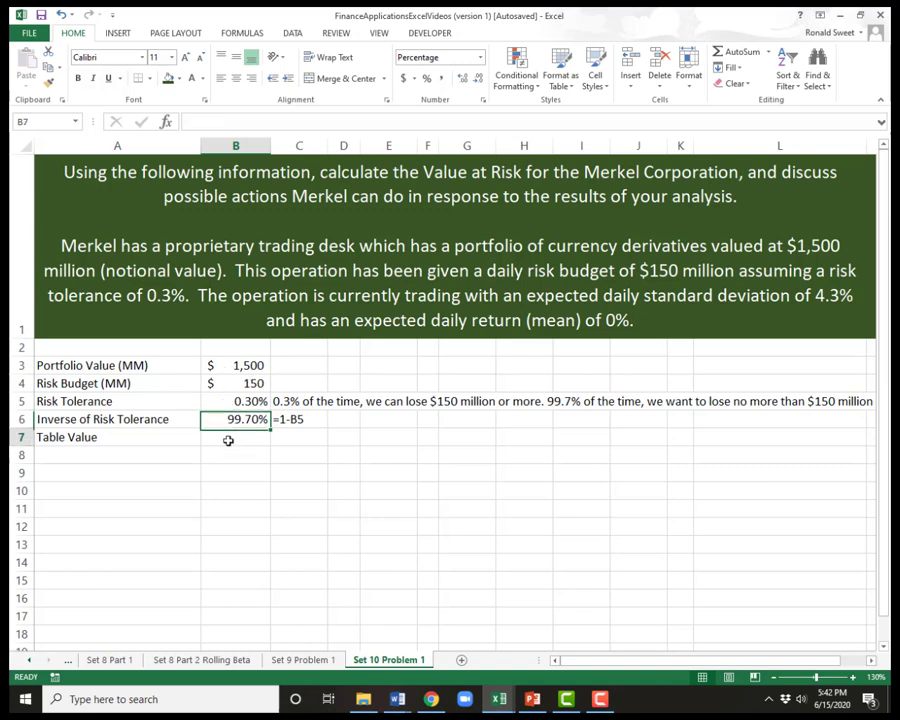
left_click(251, 438)
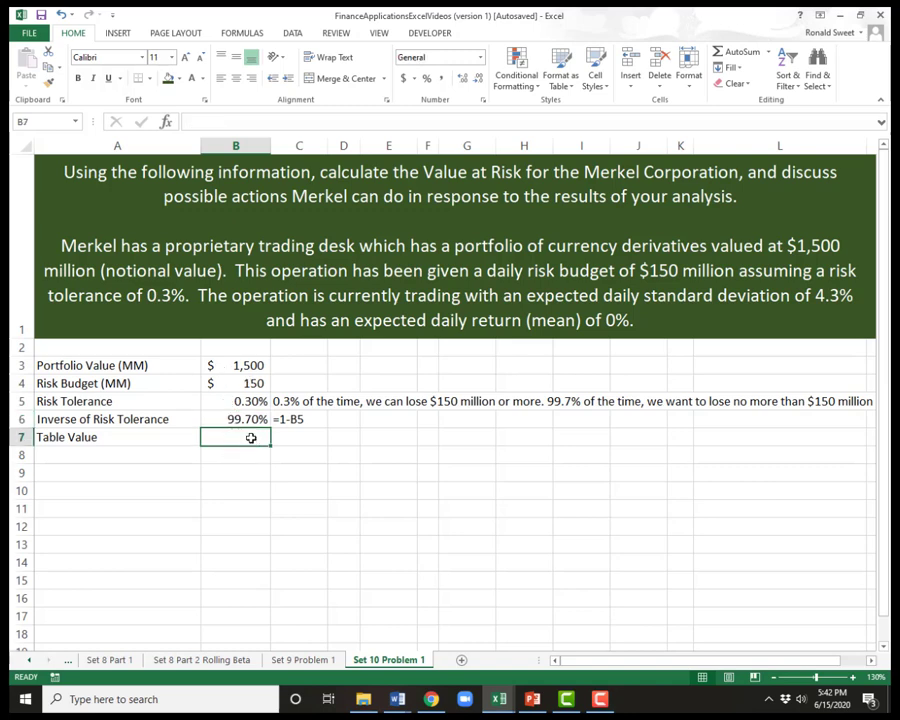
type("=nor")
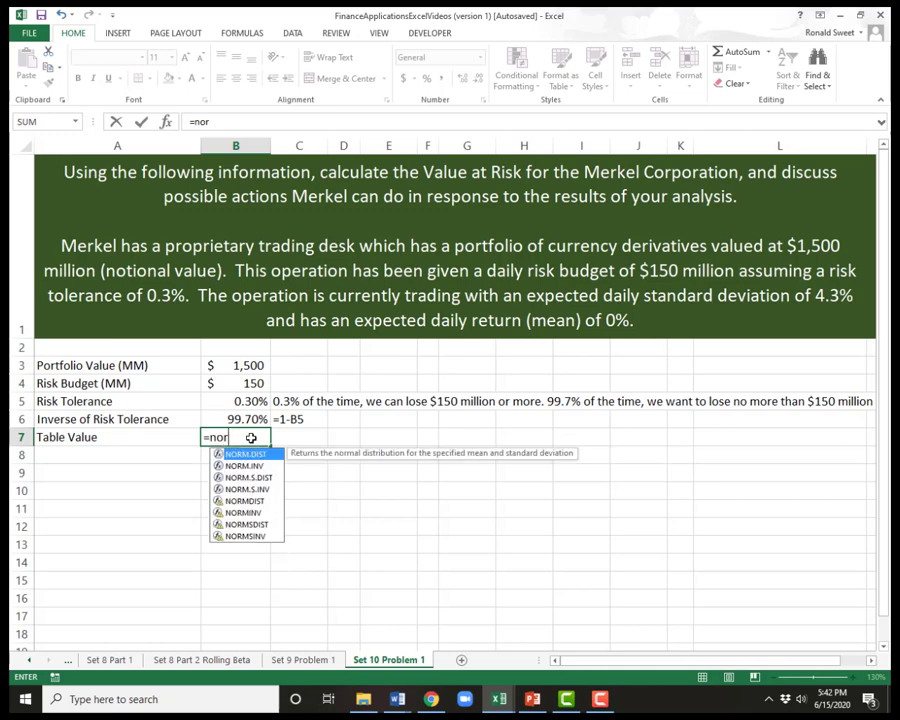
type("m.s")
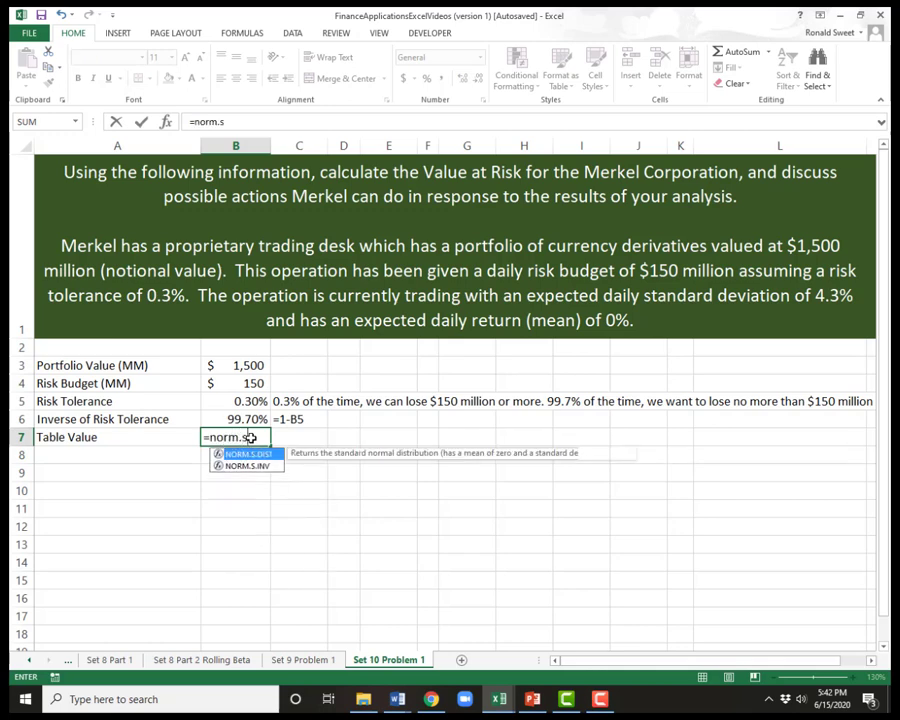
type(".inv(")
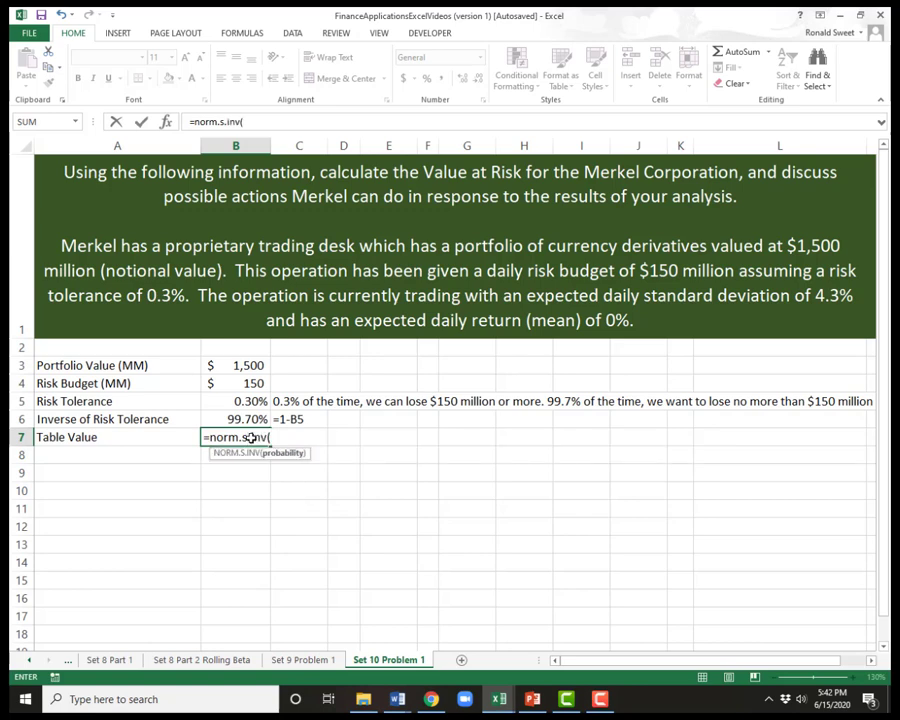
key("Up")
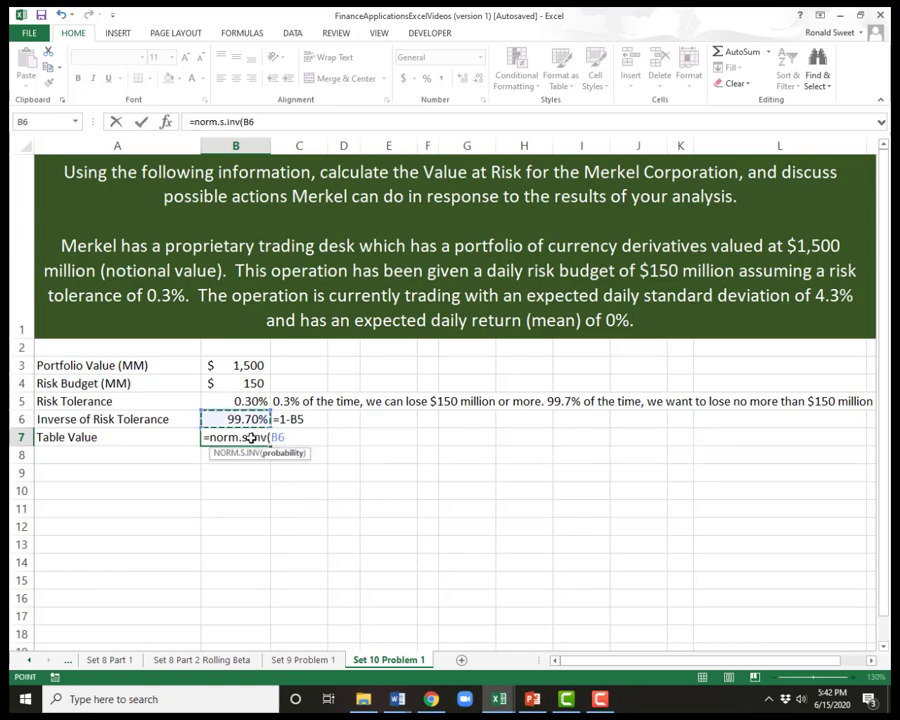
type(")")
key("Return")
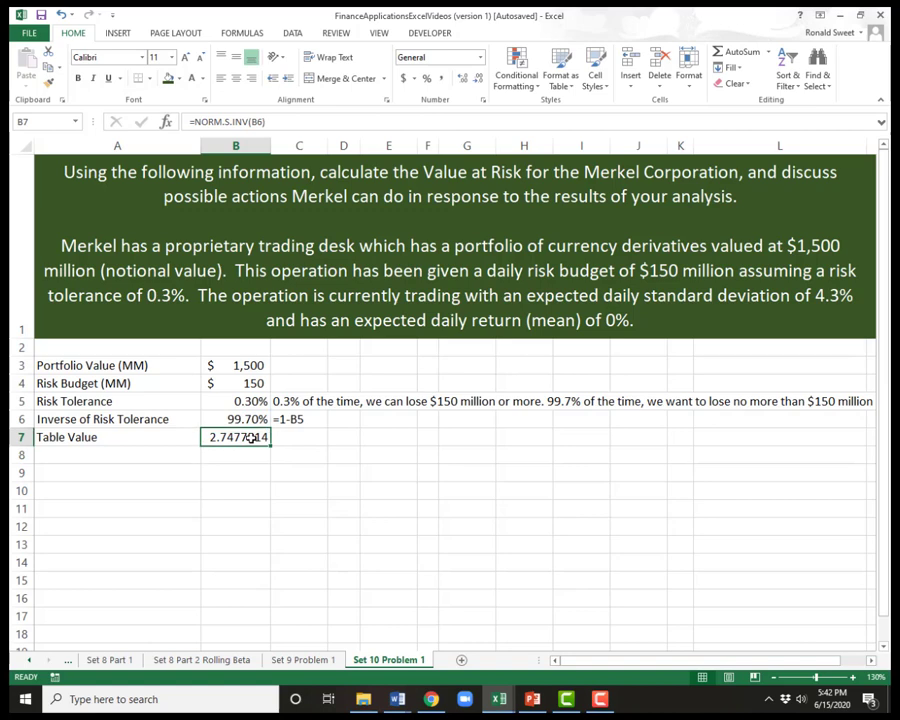
- Show the B7 formula as the text "=NORM.S.INV(B6)" in C7 and apply the two-decimal comma style to the live B7 result
double_click(250, 437)
key("Home")
type("'")
key("Return")
key("Up")
key("ctrl+c")
key("Right")
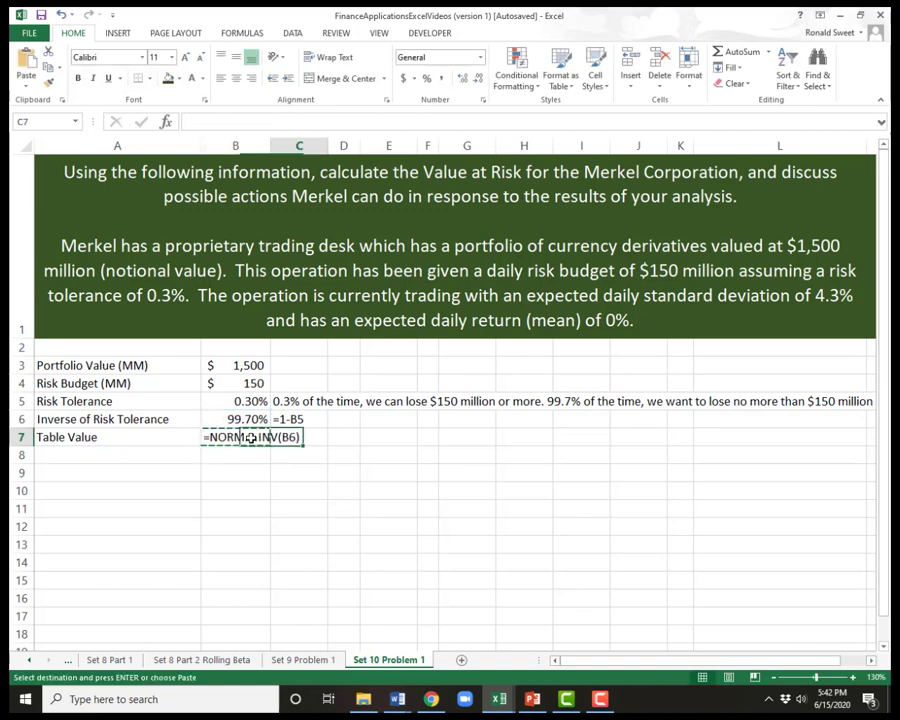
key("ctrl+v")
key("Left")
key("F2")
key("Home")
key("Delete")
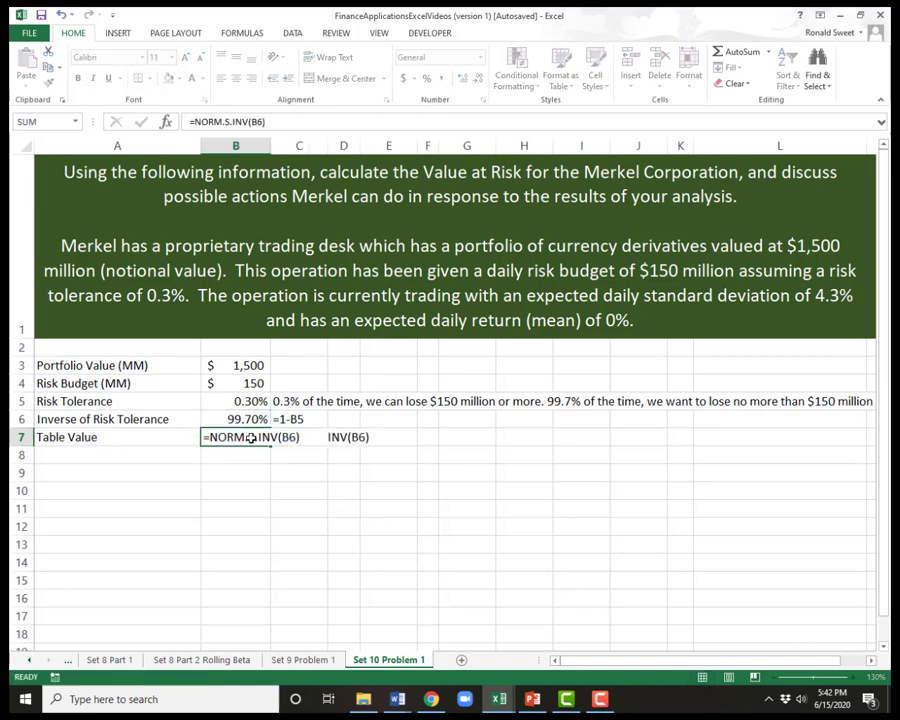
key("Return")
key("Up")
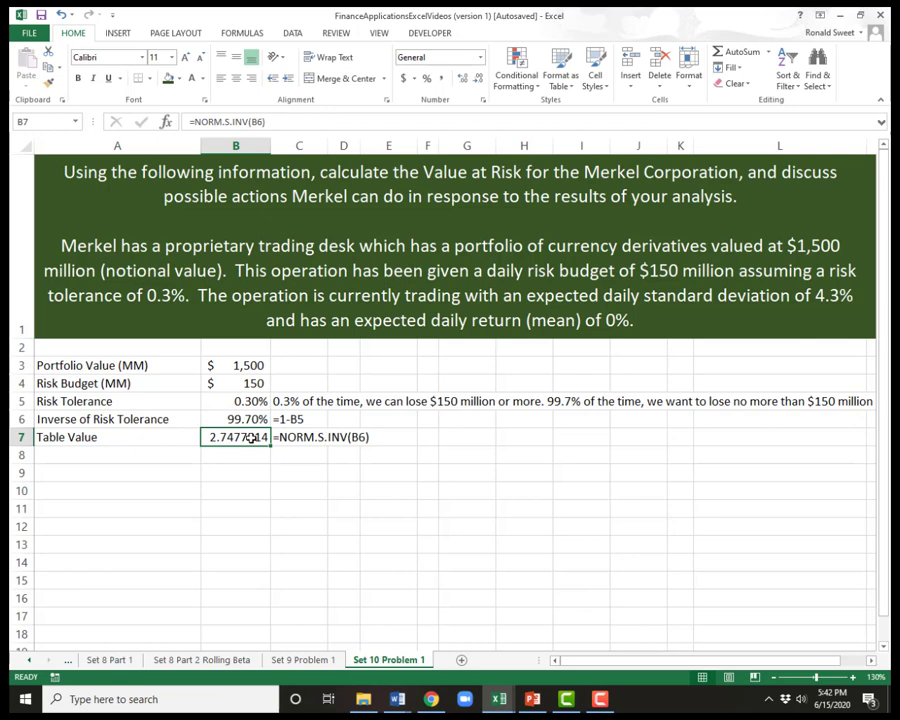
left_click(441, 78)
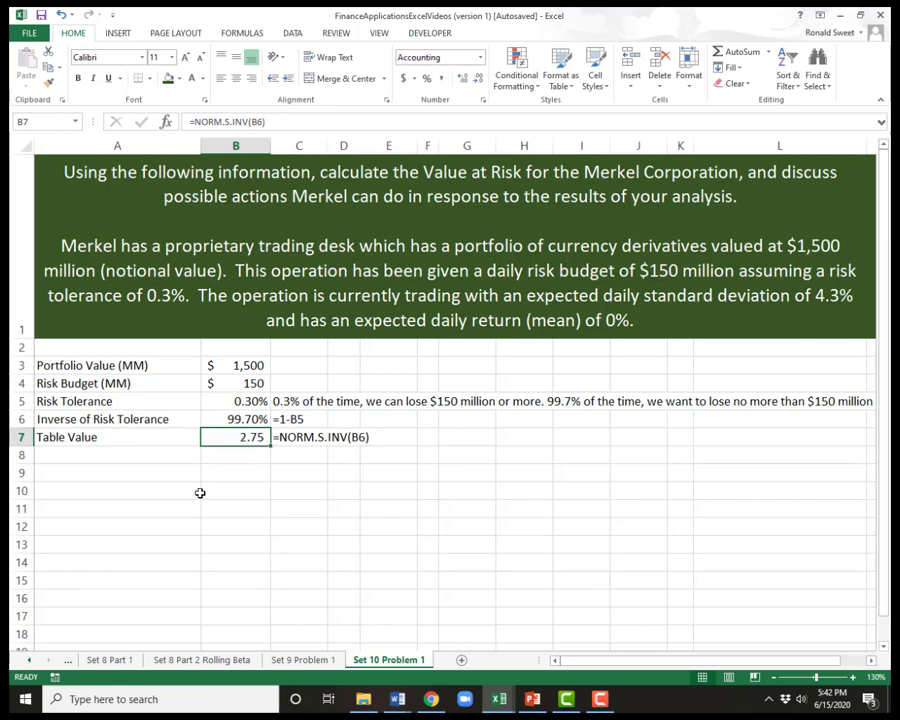
- Examine how the risk budget, risk tolerance and its inverse in B4:B6 relate to the table value in B7
left_click(57, 401)
left_click_drag(57, 401, 226, 394)
left_click(210, 396)
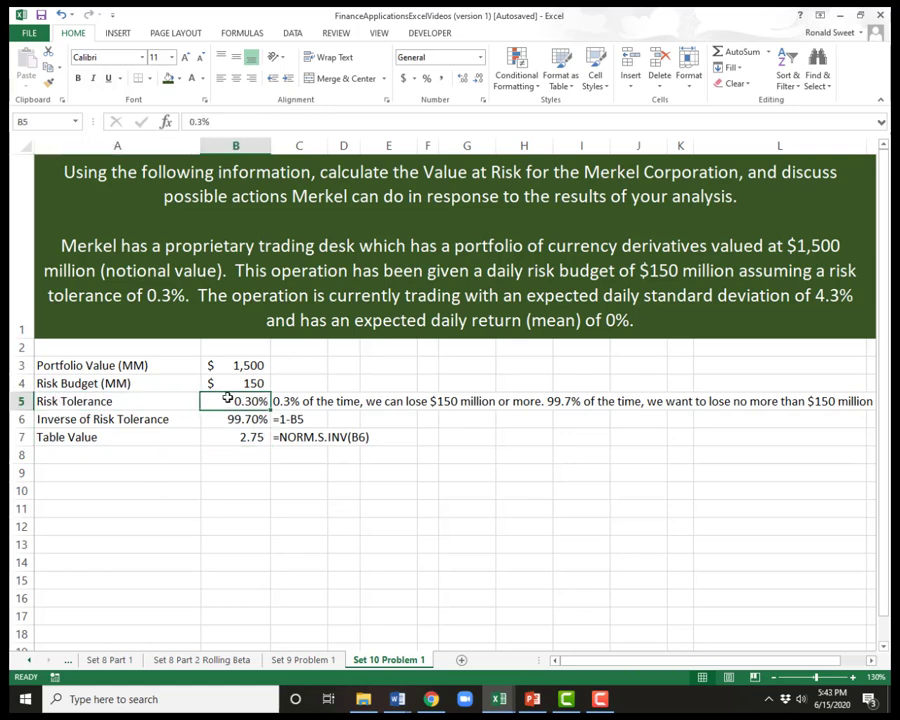
left_click(233, 439)
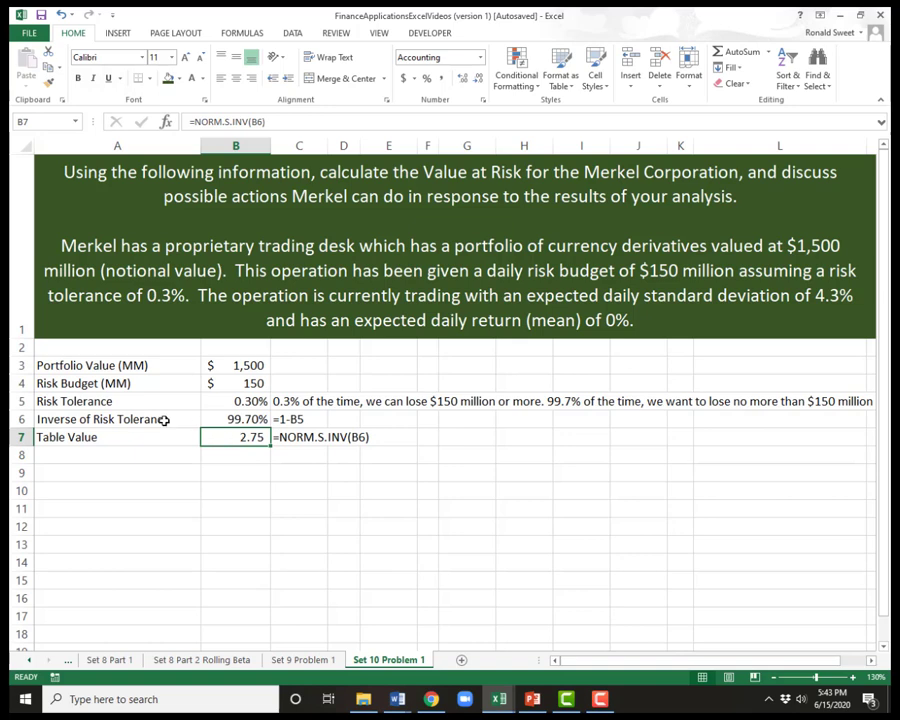
left_click(223, 401)
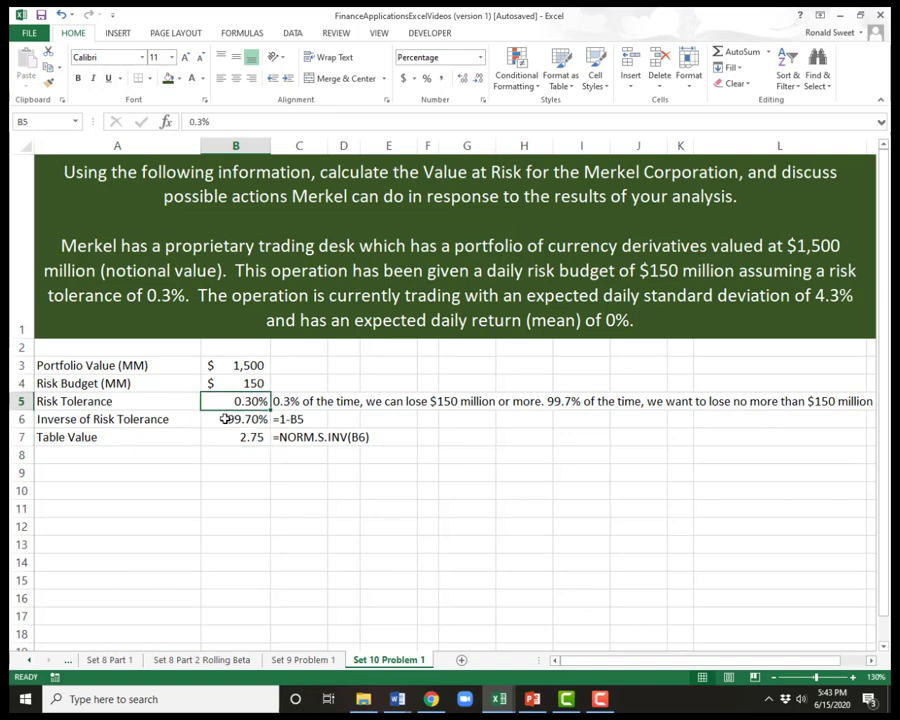
left_click(225, 419)
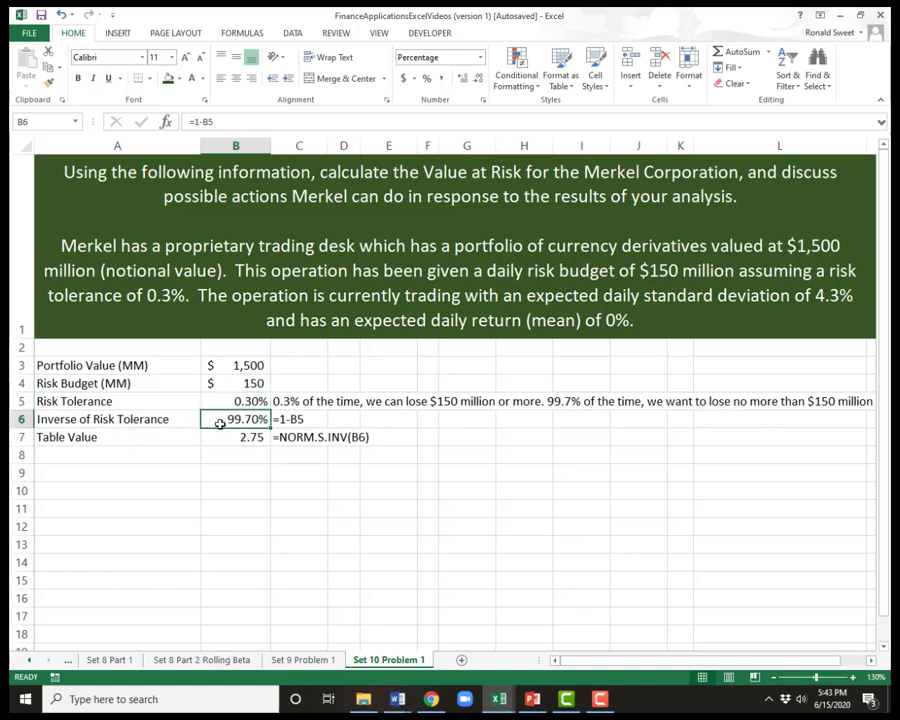
left_click(228, 401)
left_click(147, 401)
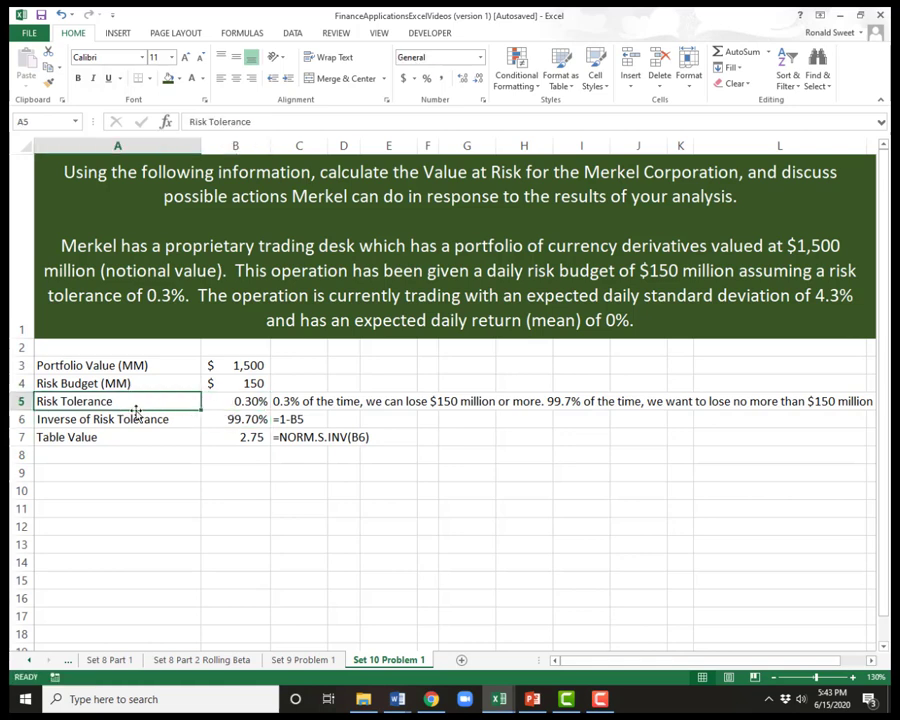
left_click(237, 402)
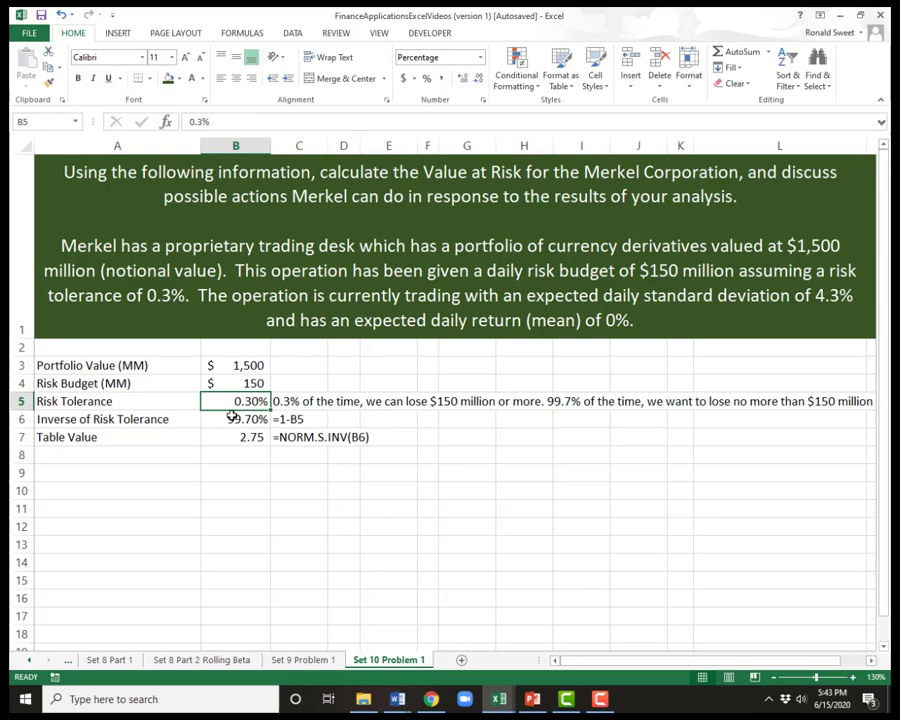
left_click(155, 419)
left_click(218, 419)
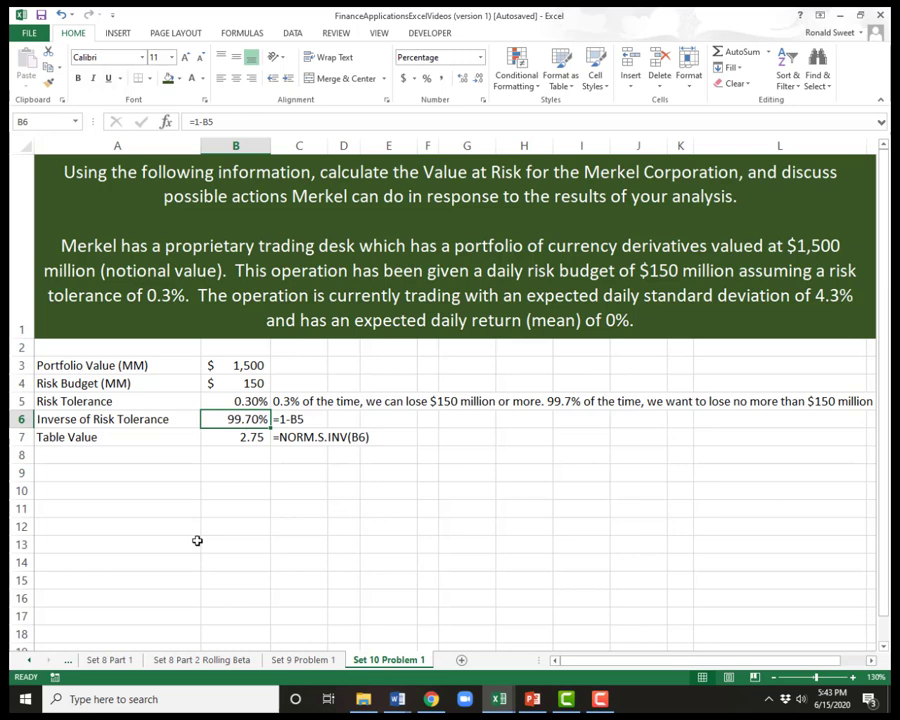
left_click(145, 401)
left_click(236, 398)
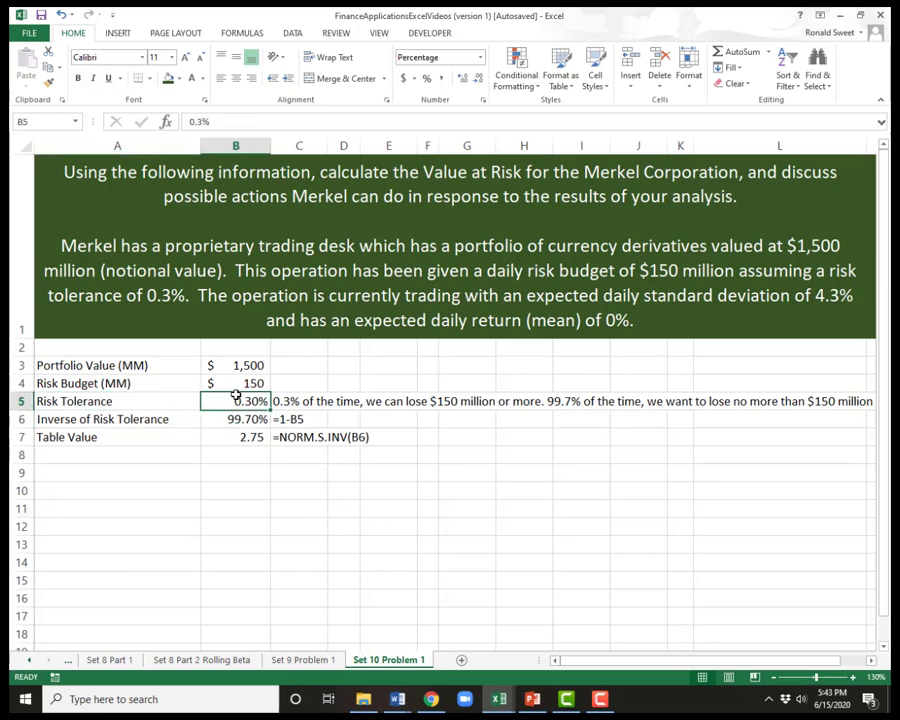
left_click(240, 376)
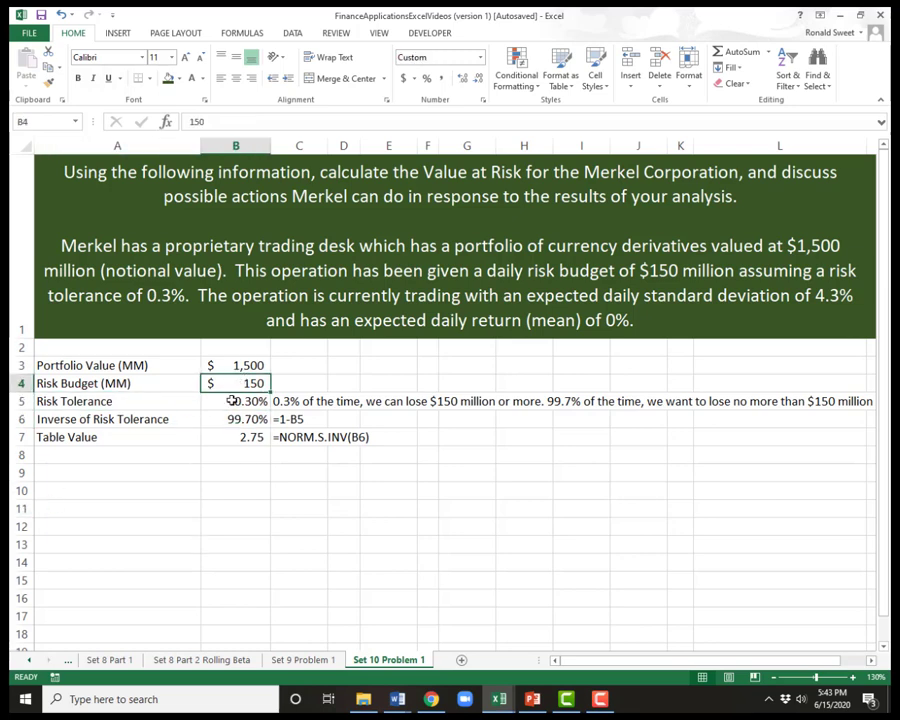
left_click(232, 401)
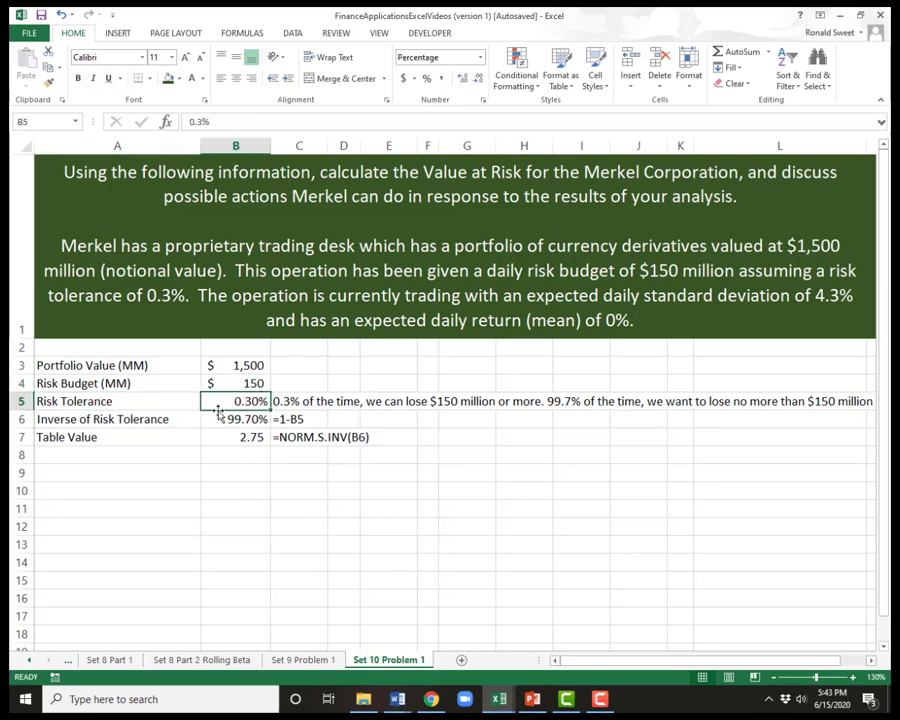
left_click(229, 537)
left_click(227, 419)
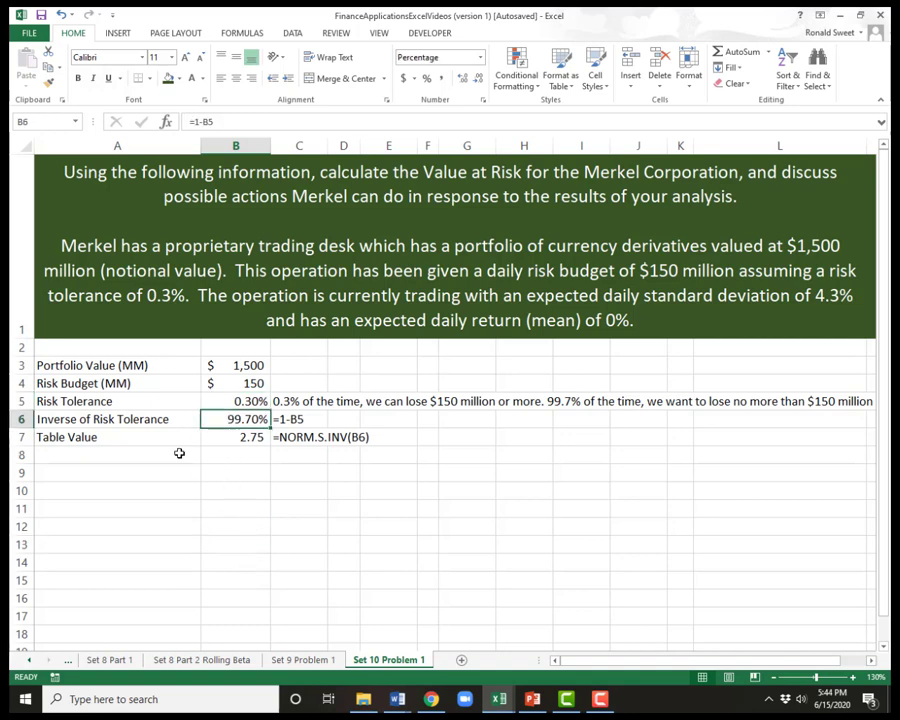
left_click_drag(113, 424, 222, 420)
left_click(231, 421)
- Label A8 "Value at Risk (VaR0.3%)"
left_click(148, 457)
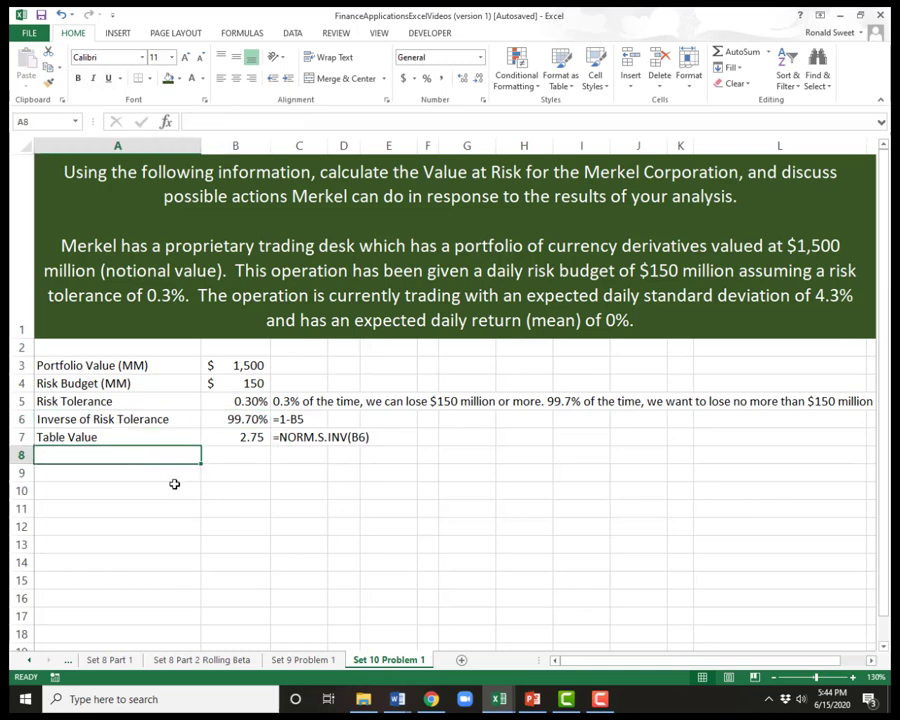
type("Value at ")
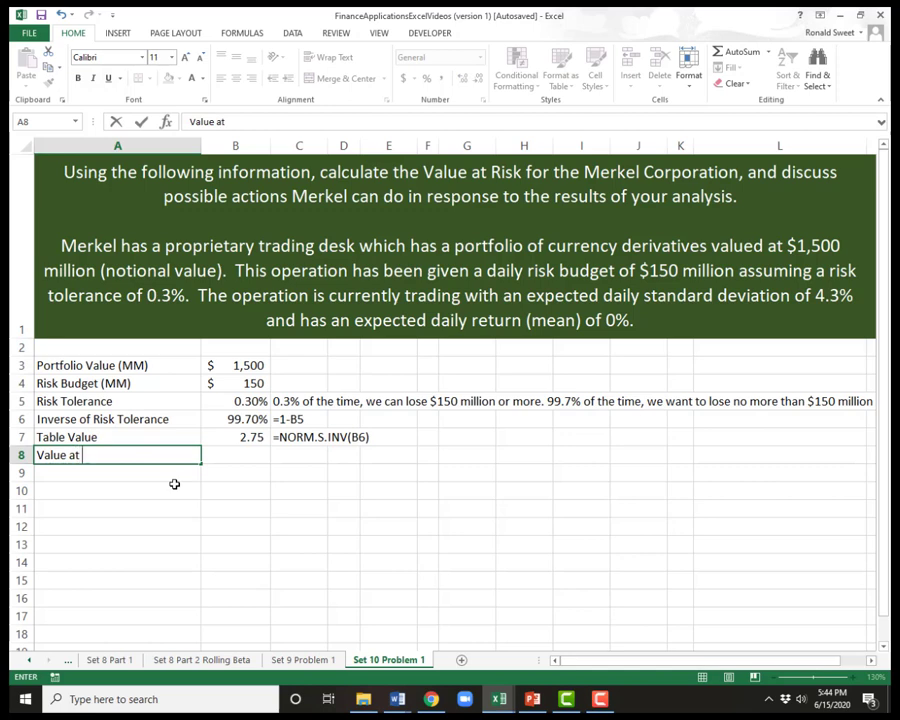
type("Risk (VaR")
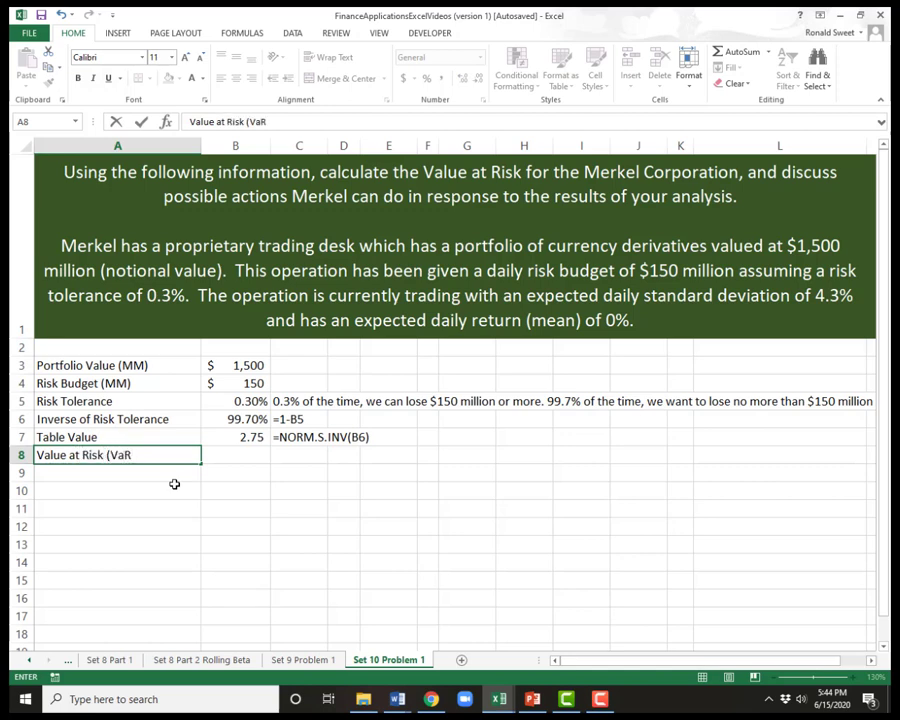
type("0.3%)")
key("ctrl+Return")
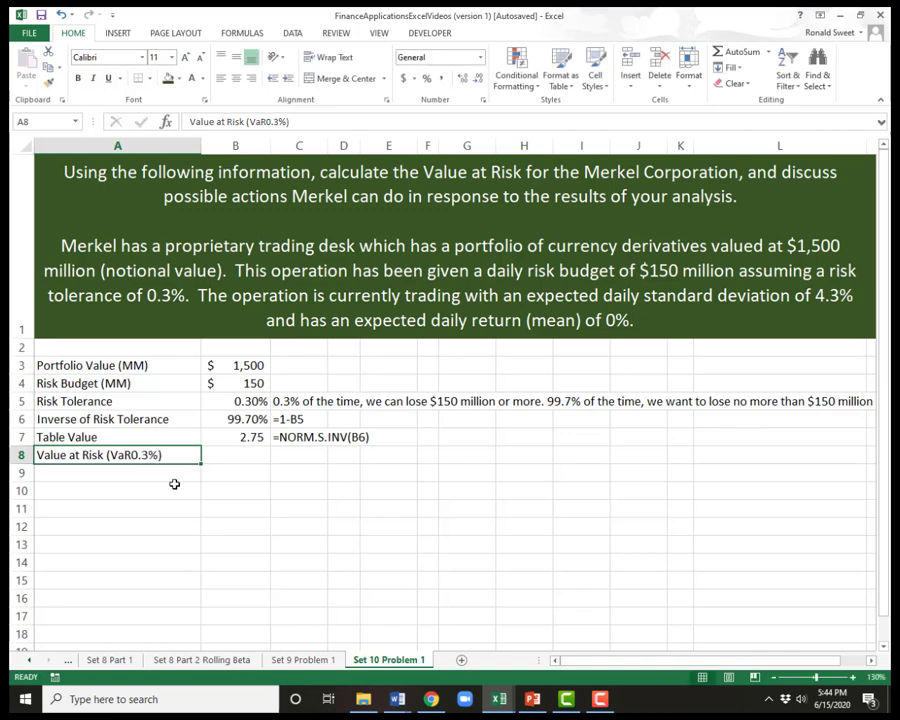
- Format the "0.3%" part of the A8 label as subscript
double_click(136, 456)
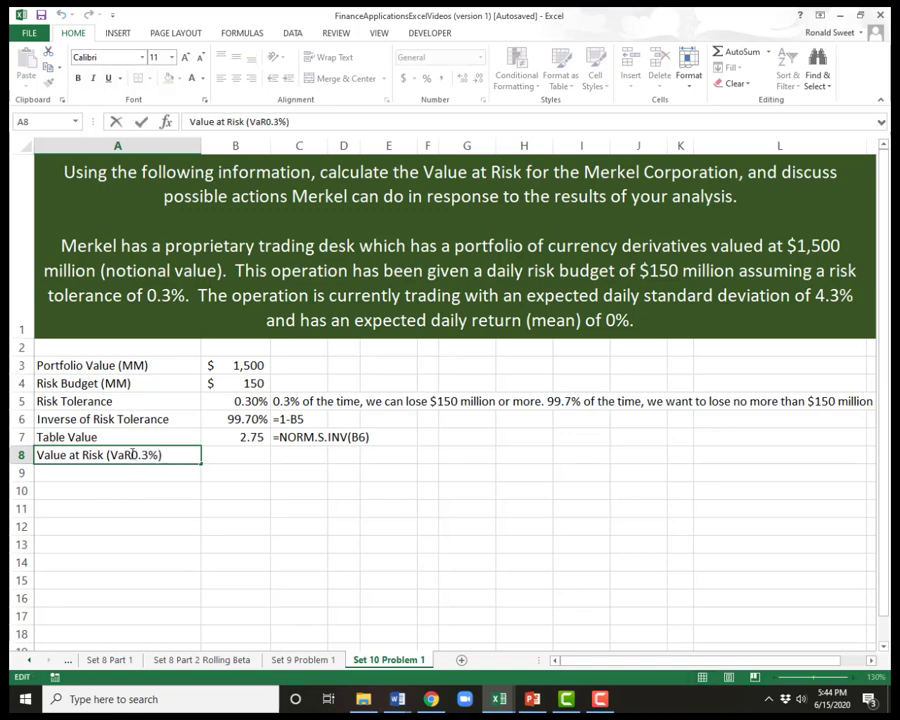
right_click(153, 455)
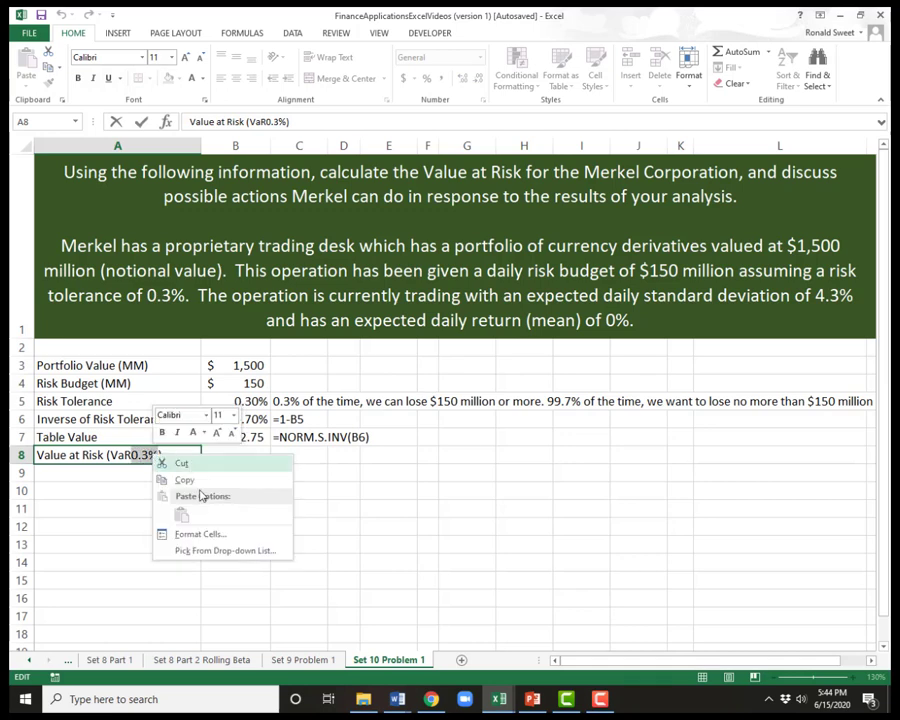
left_click(210, 537)
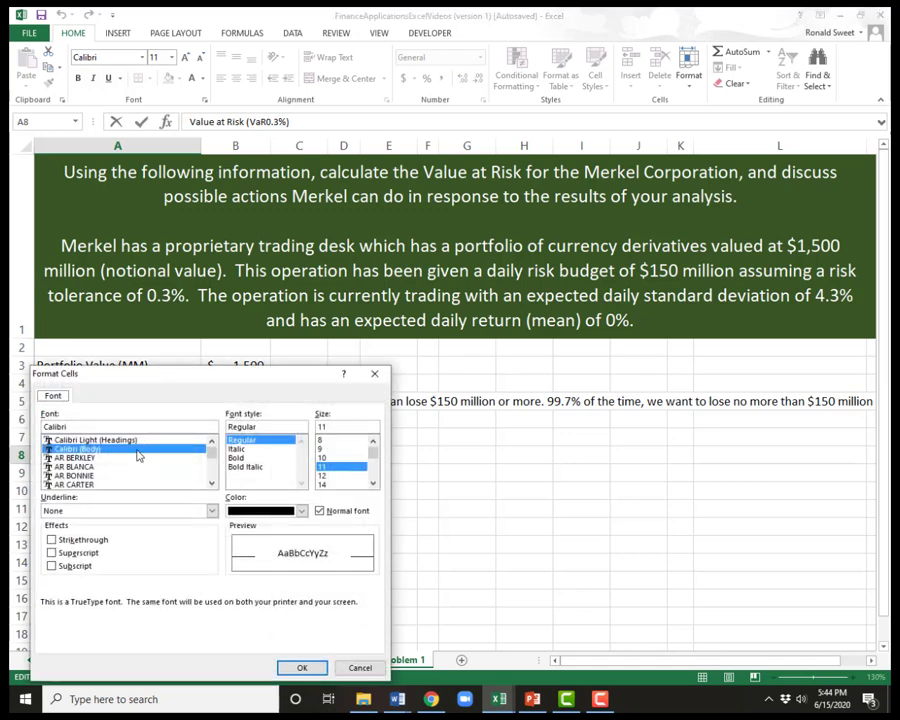
left_click(60, 566)
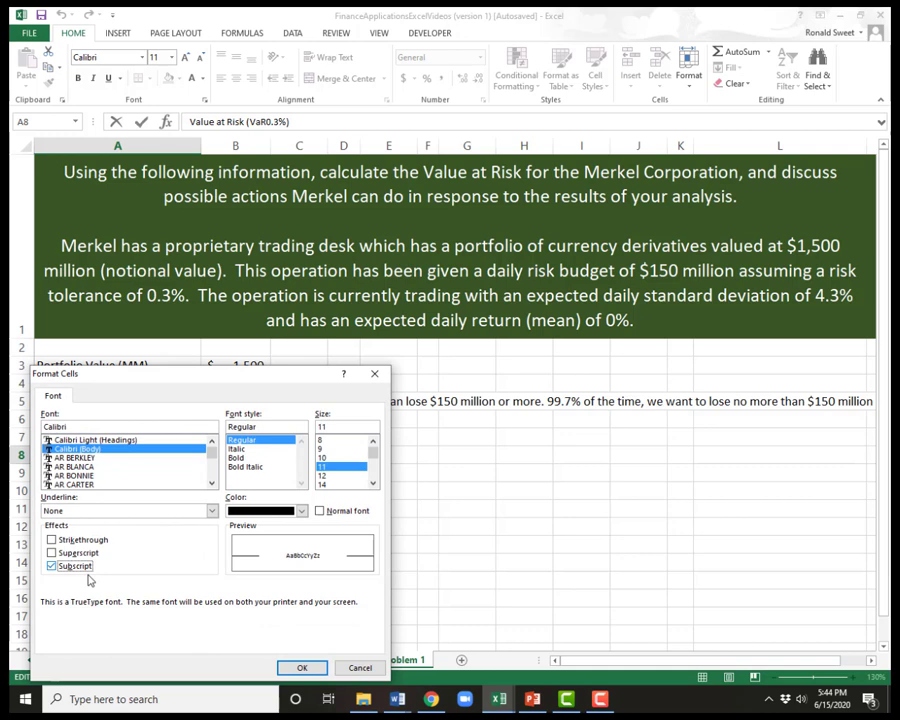
left_click(301, 667)
left_click(287, 578)
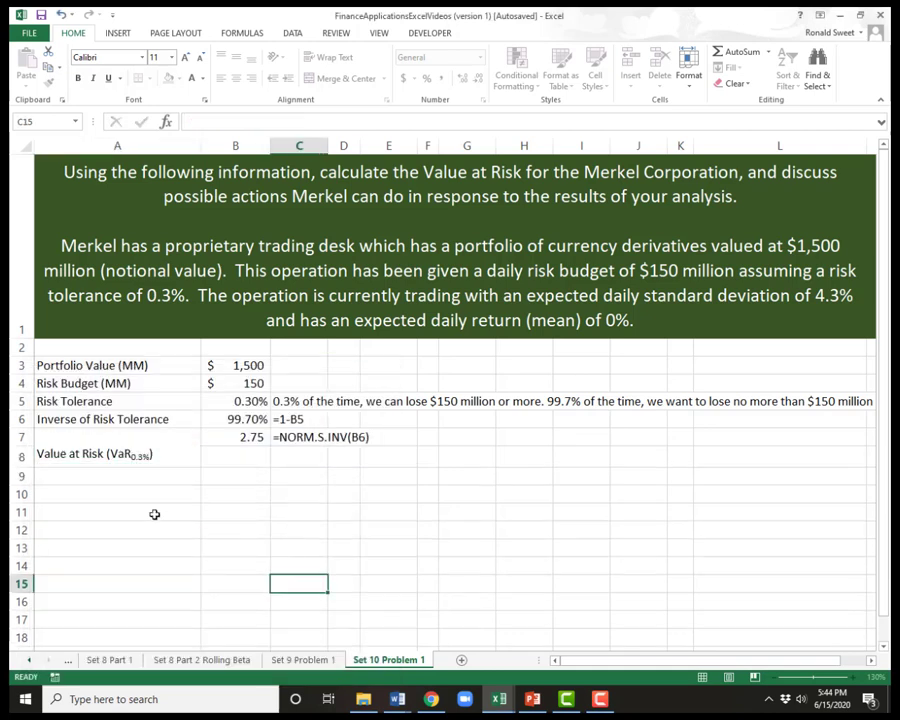
- Write the formula note "VaR = Mean - # of Standard Deviations * Standard Deviation" in E8
left_click(66, 459)
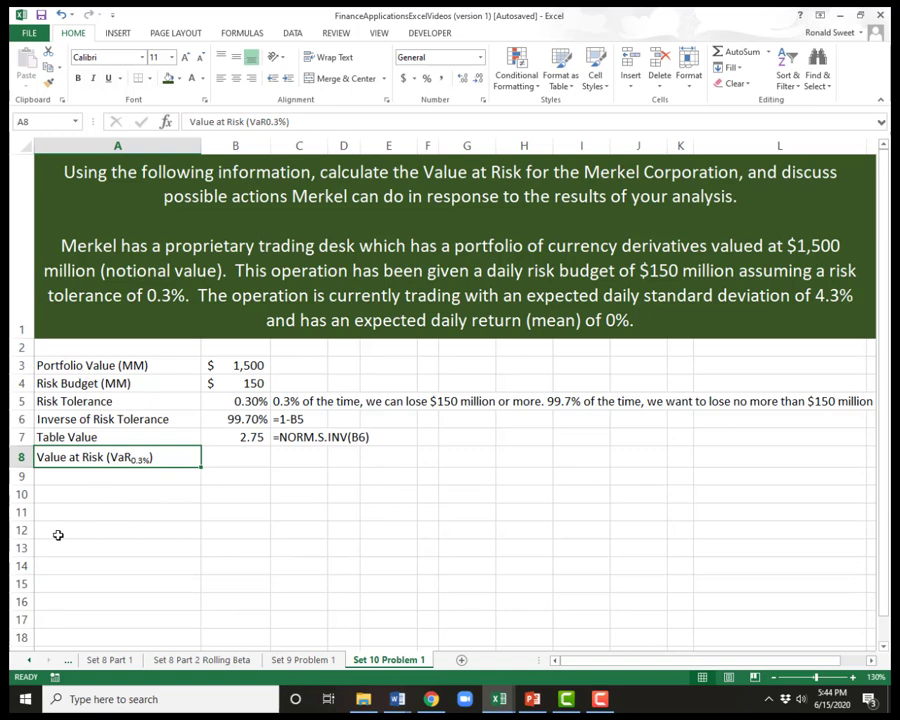
key("Right")
key("Right")
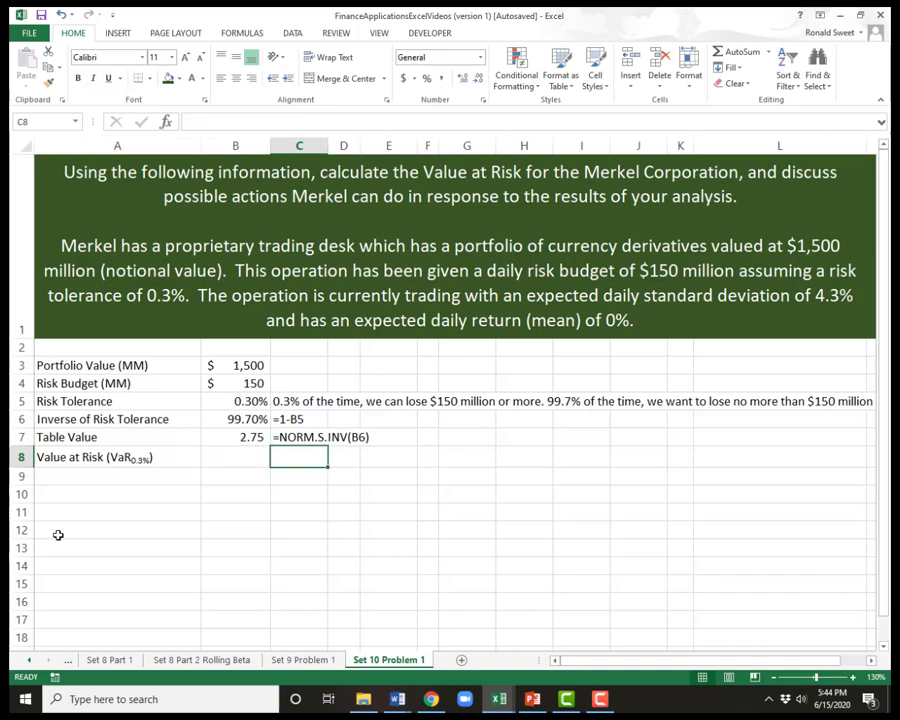
key("Right")
key("Right")
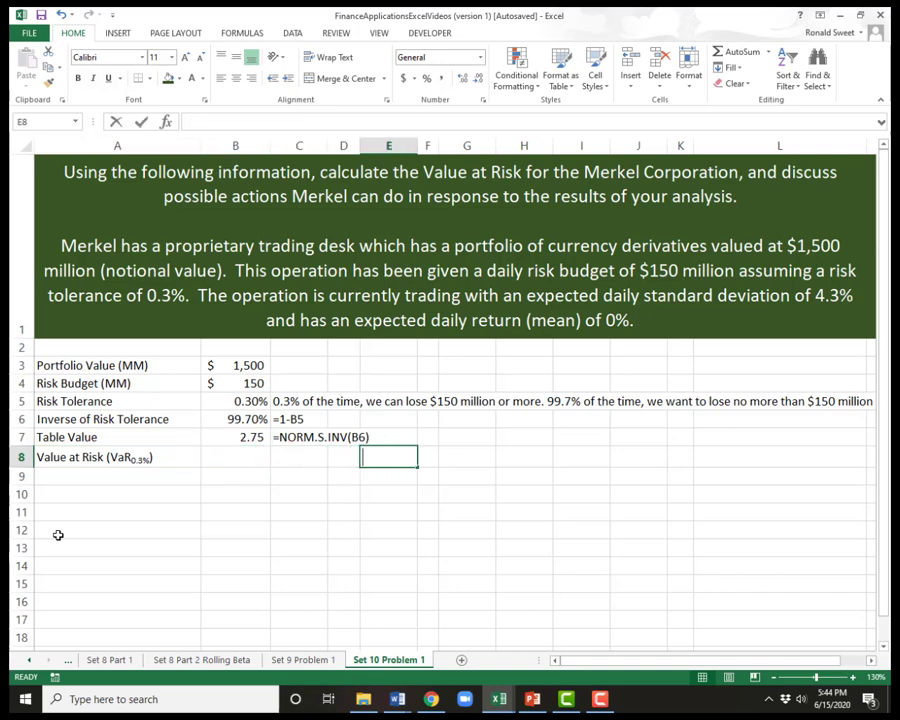
type("VaR = ")
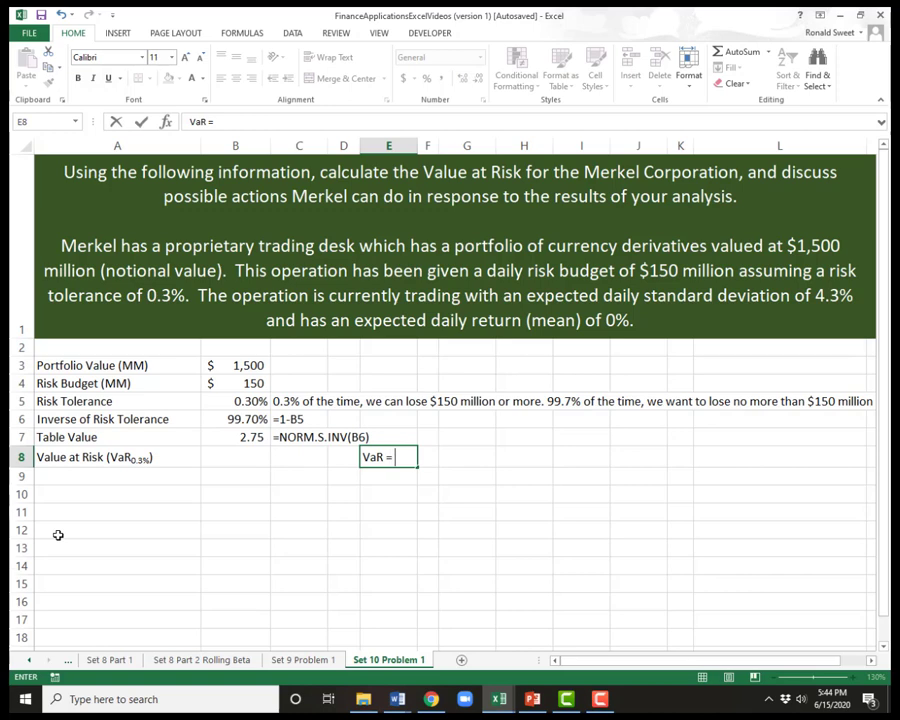
type("Mean - # of Standar")
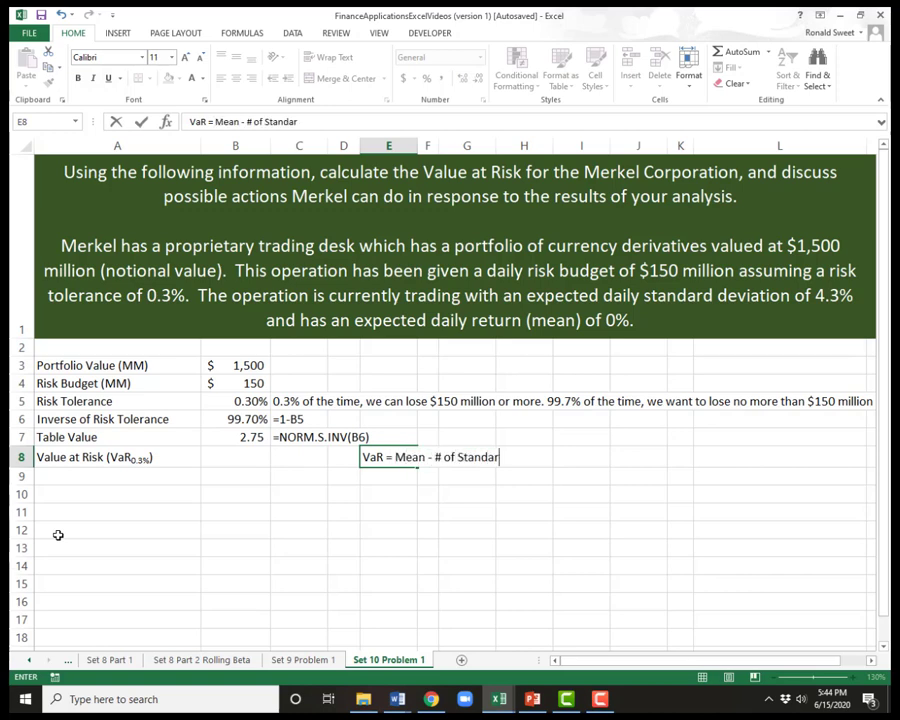
type("d Deviation")
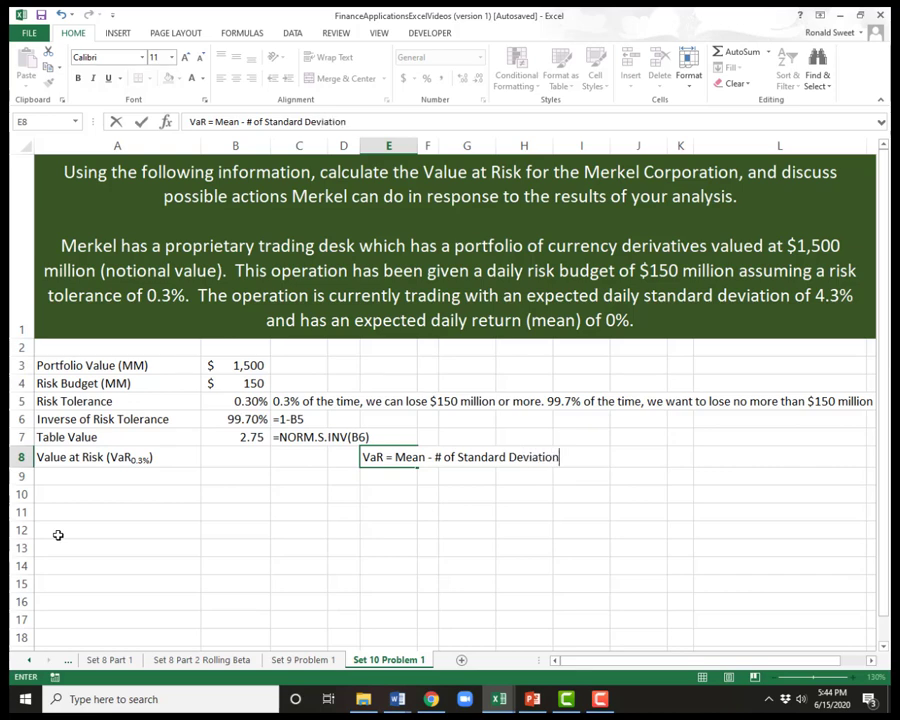
type("s * Stan")
type("dard Deviat")
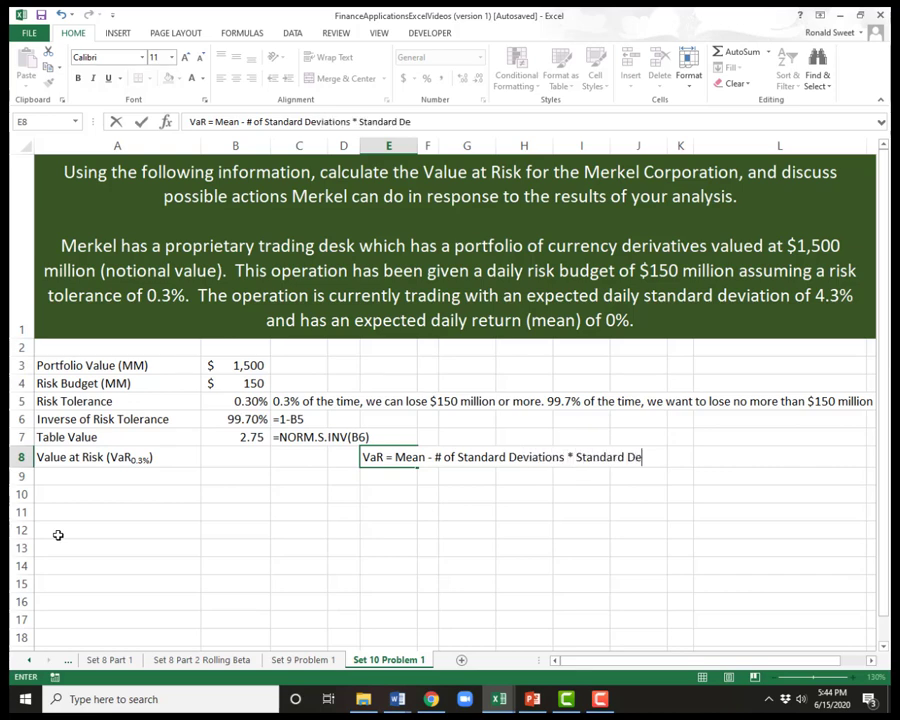
type("ionj")
key("Return")
- Move the Value at Risk label and its formula note from row 8 down to row 9
key("Left")
key("Left")
key("Left")
key("Left")
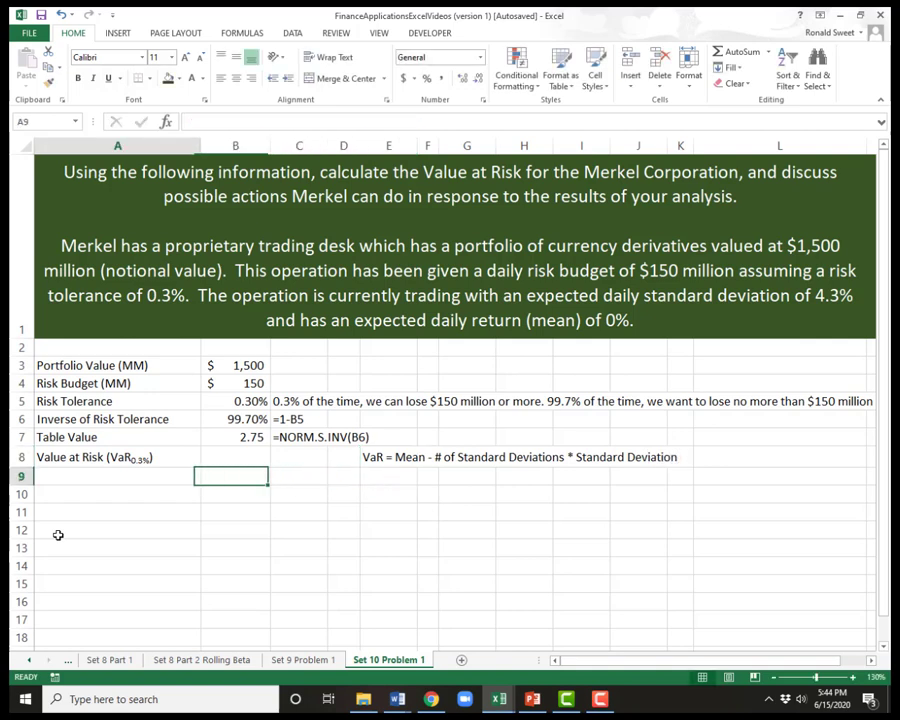
key("Up")
key("shift+Right")
key("shift+Right")
key("shift+Right")
key("shift+Right")
key("shift+Right")
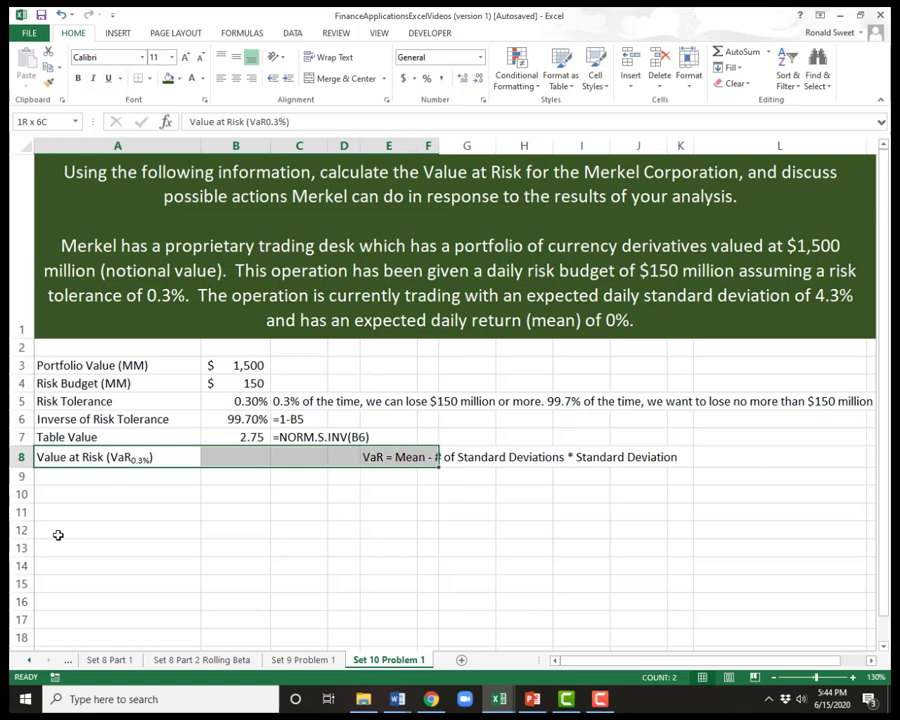
key("ctrl+x")
key("Down")
key("Return")
- Label A8 "Standard Deviation" and enter 4.3% in B8
key("Up")
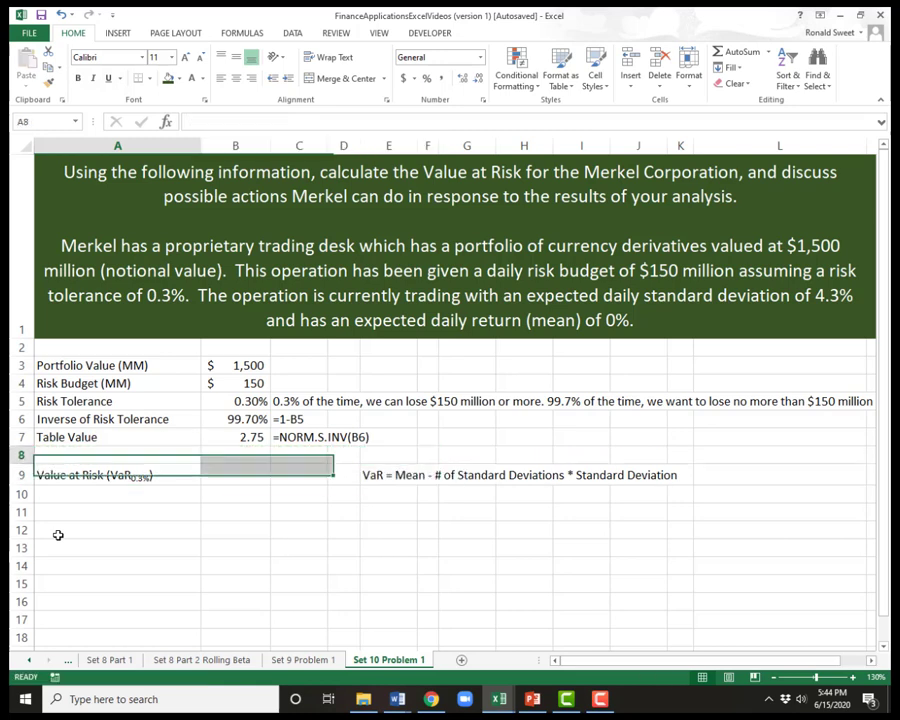
type("Standard")
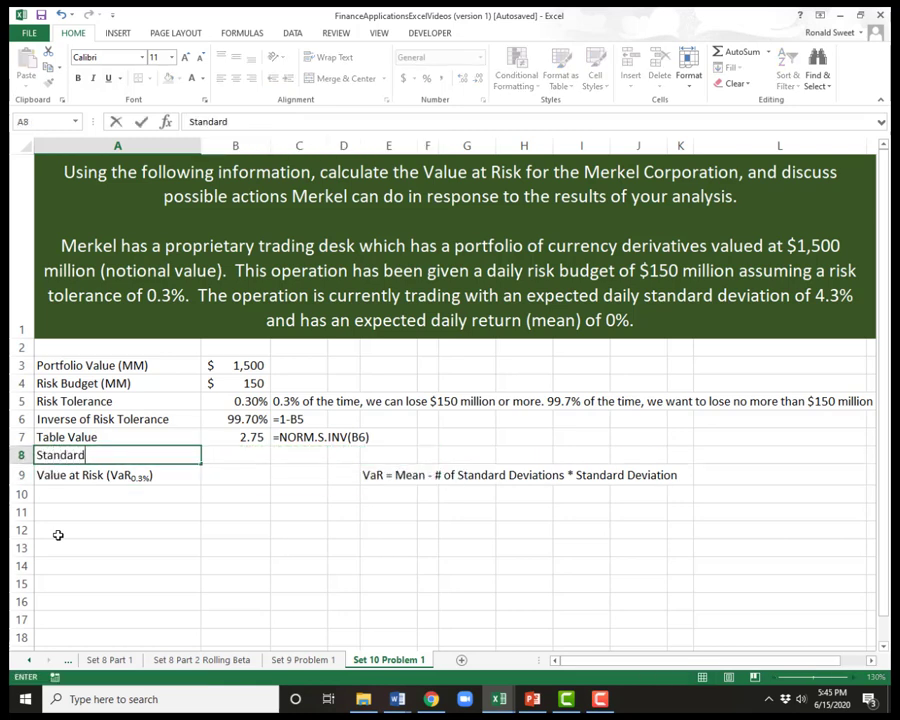
type(" Deviation")
key("ctrl+Return")
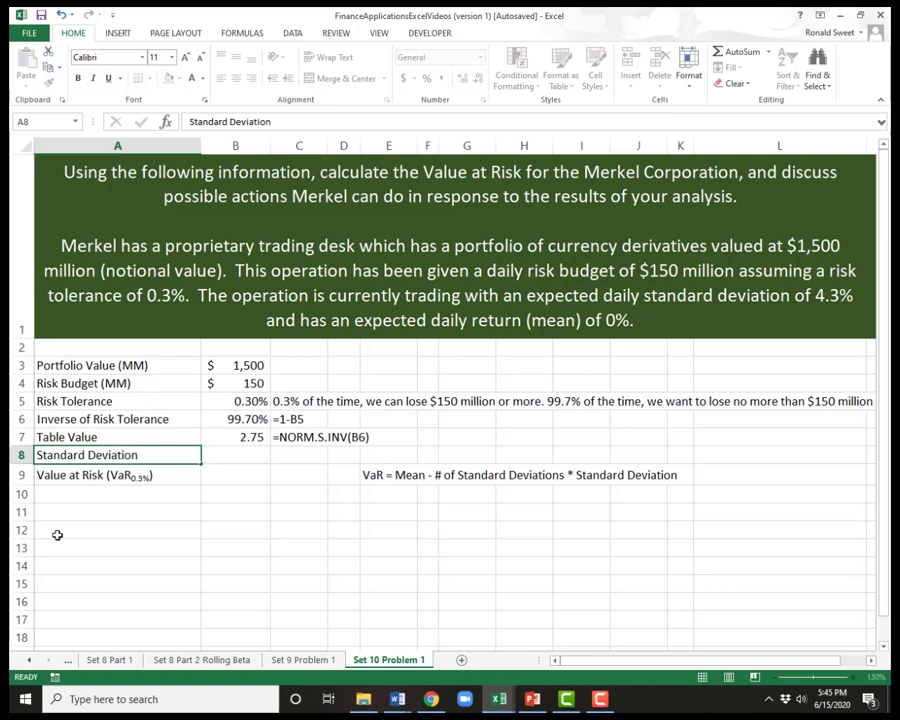
key("Right")
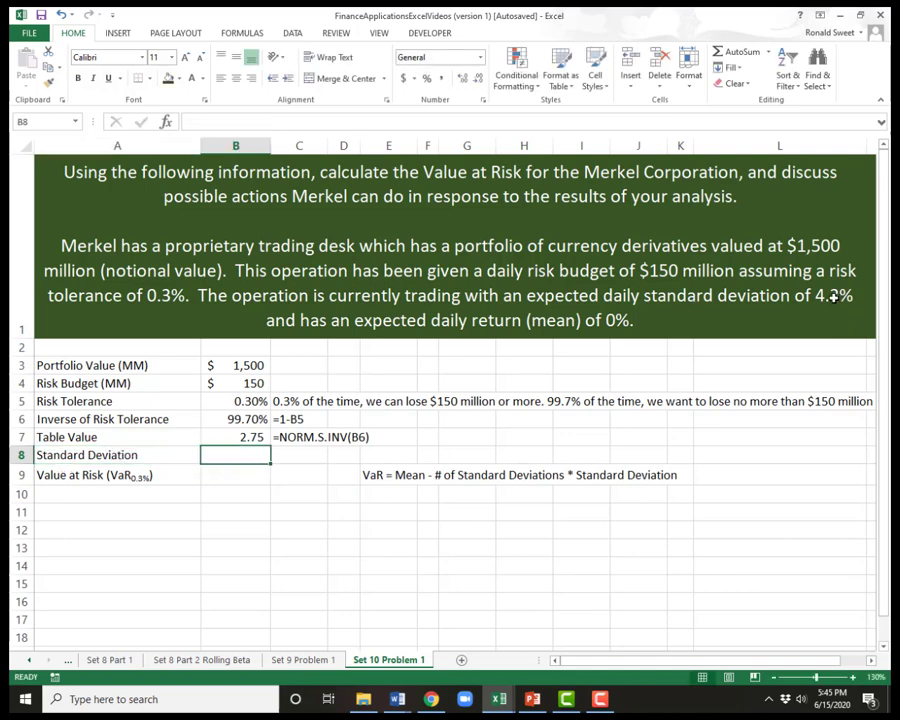
type("4.3%")
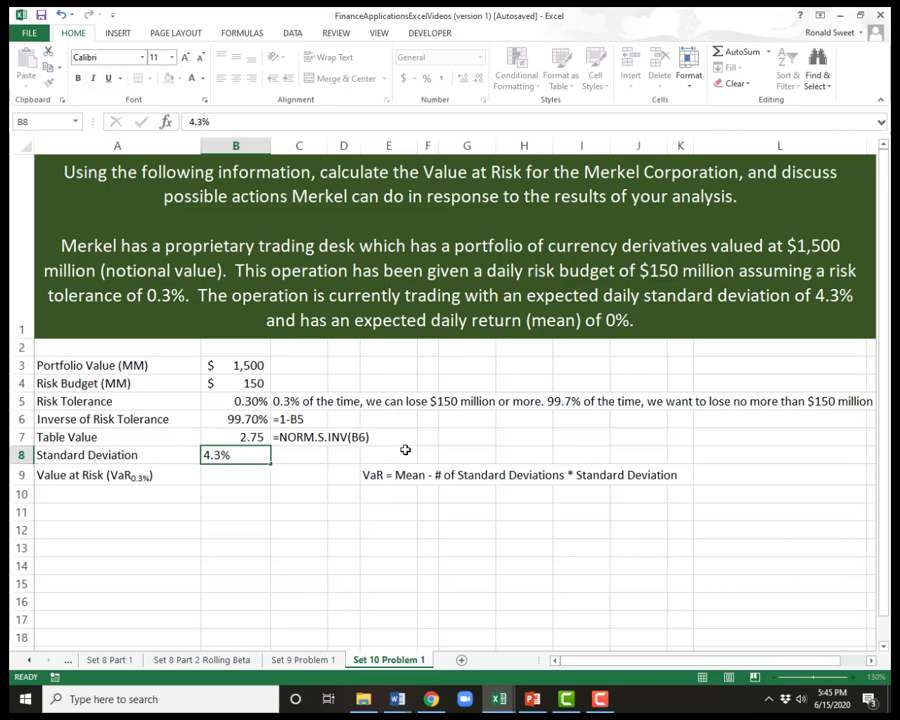
key("Return")
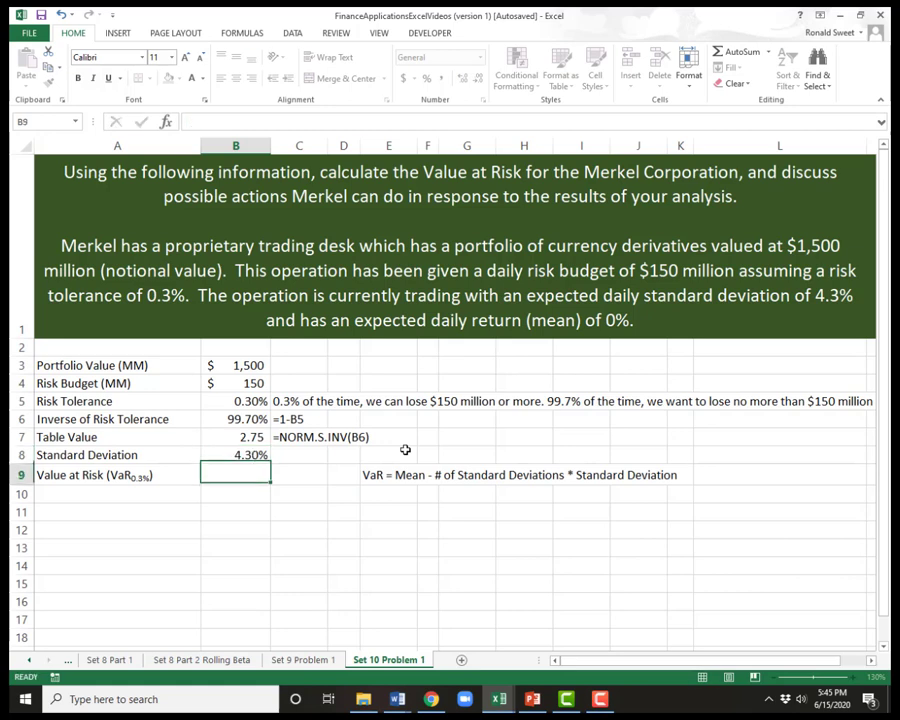
- Move the Value at Risk row's contents in A9:E9 down to row 10
key("Left")
key("shift+Right")
key("shift+Right")
key("shift+Right")
key("shift+Right")
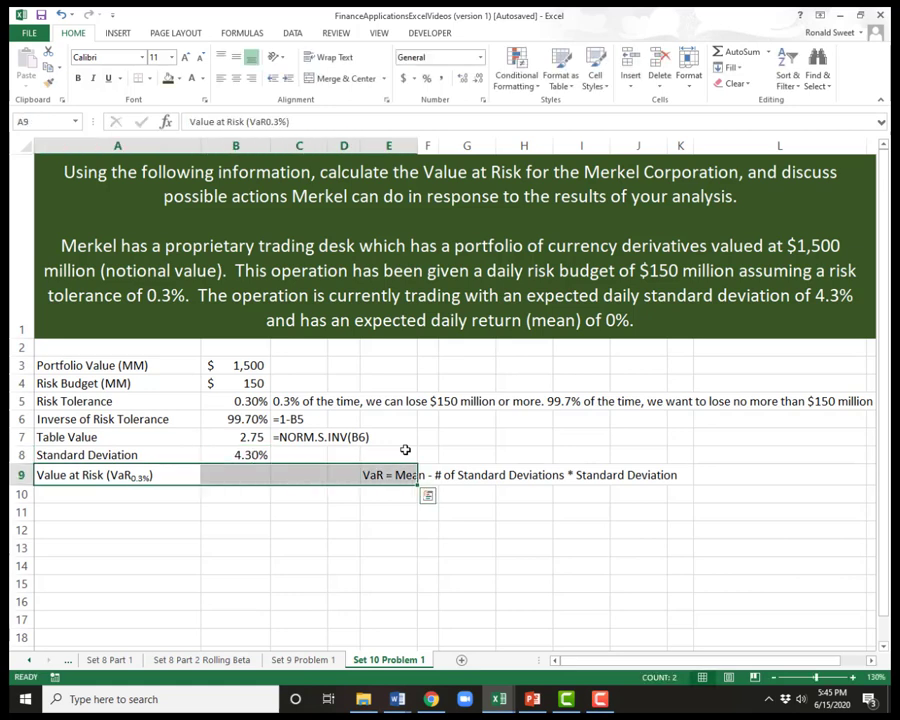
key("ctrl+x")
key("Down")
key("ctrl+v")
- Label A9 "Expected Daily Return (Mean)" and enter 0% in B9
key("Up")
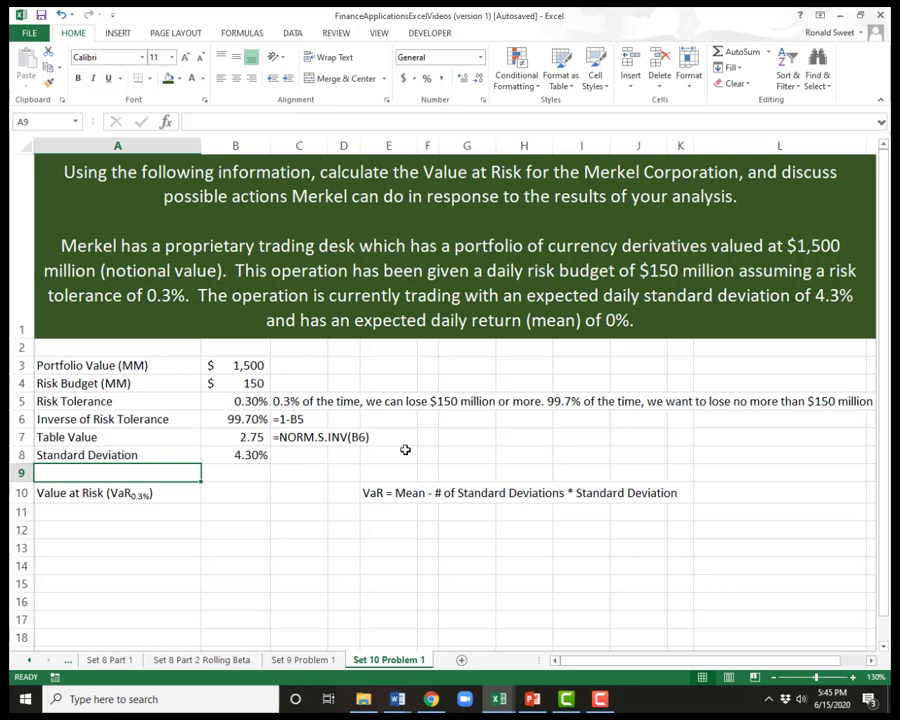
type("Expected")
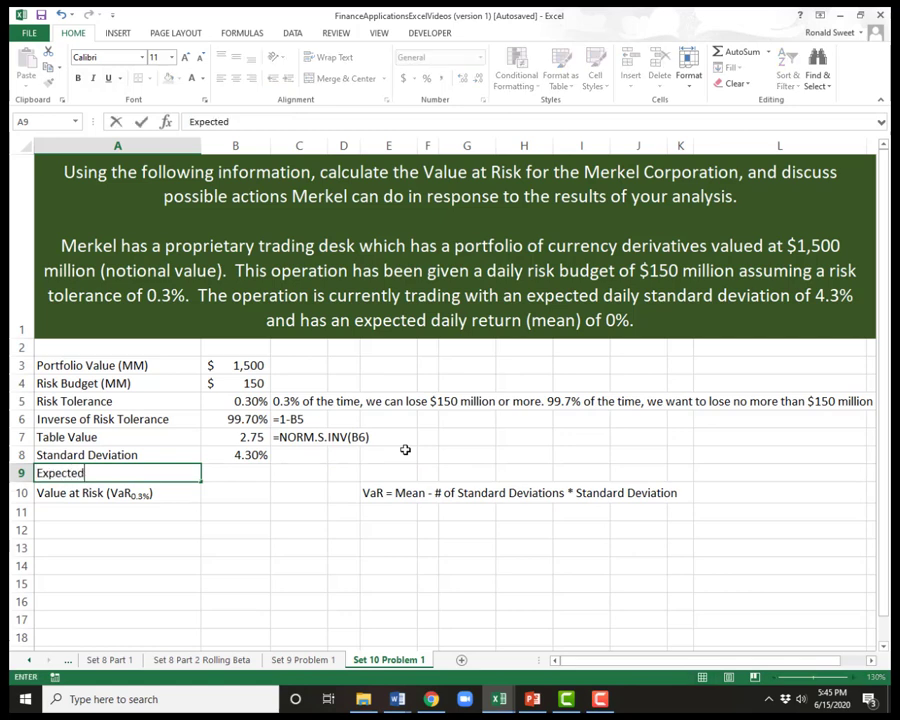
type(" Daily Retu")
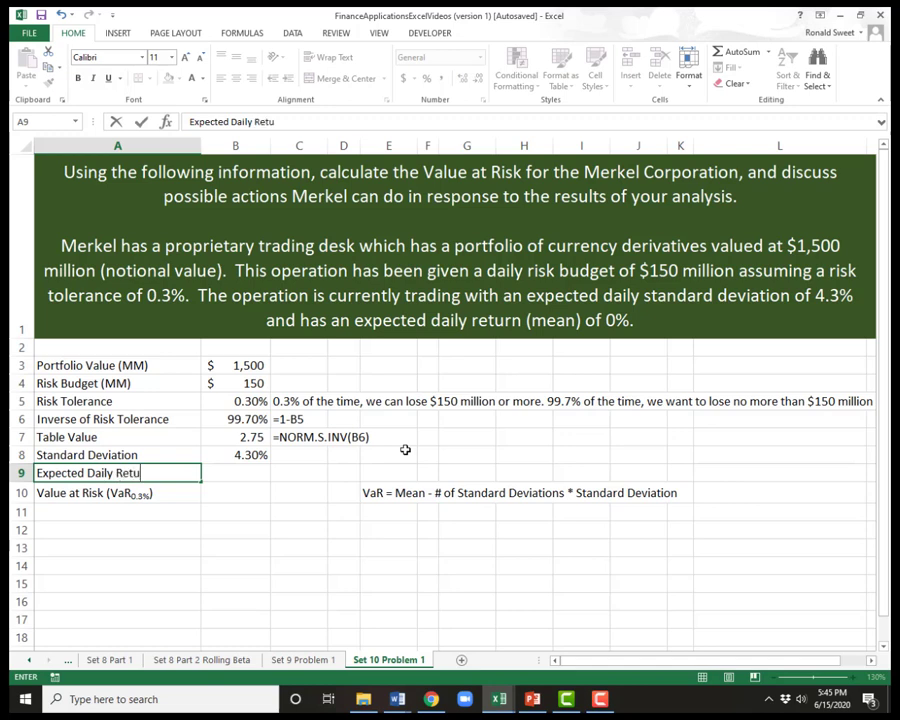
type("rn (Mean)")
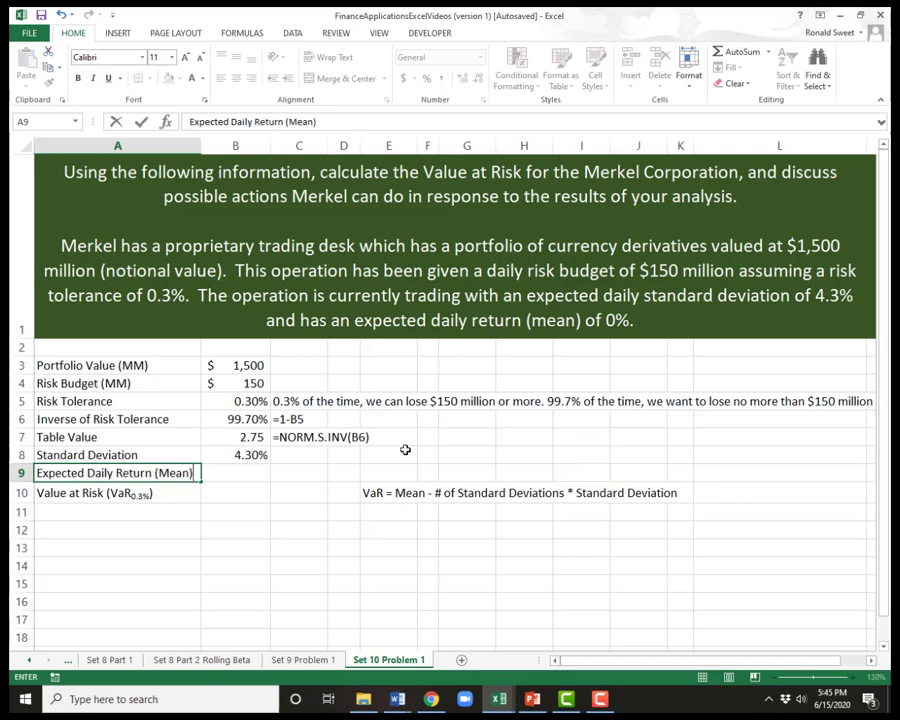
key("ctrl+Return")
key("Right")
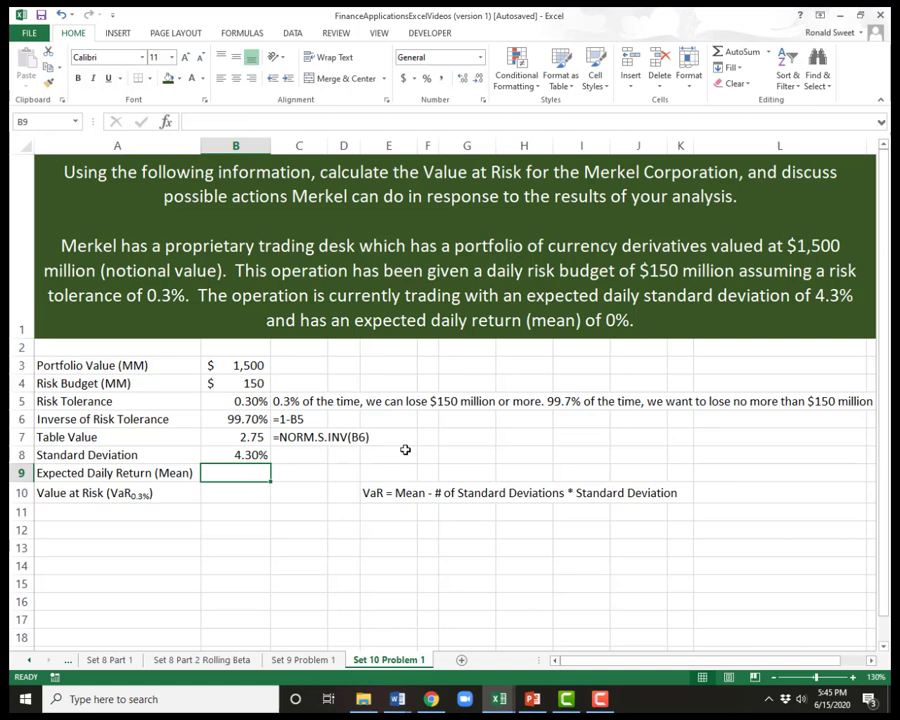
type("0%")
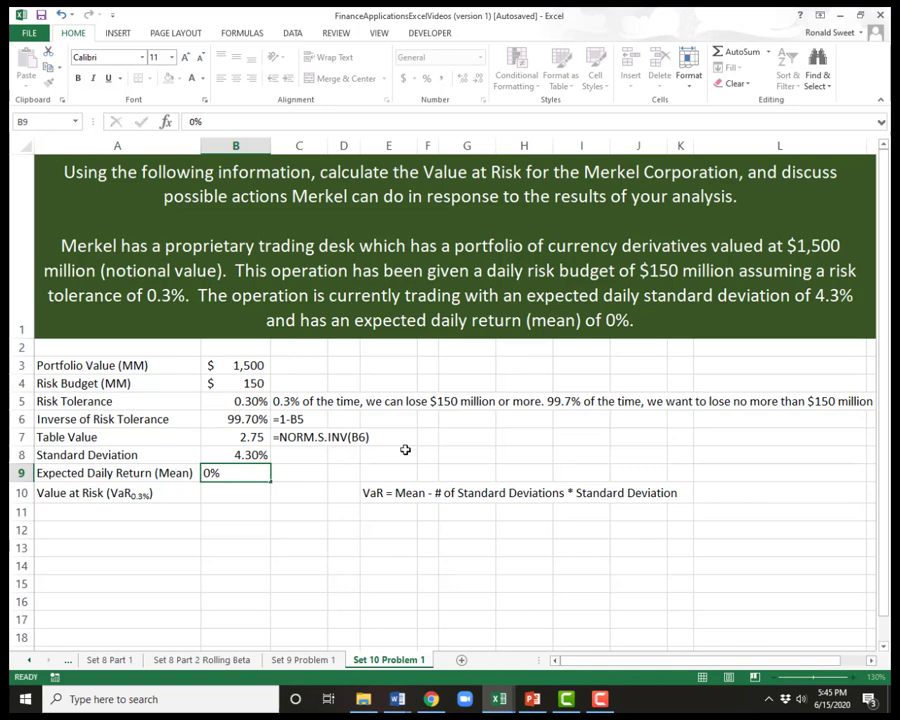
key("Return")
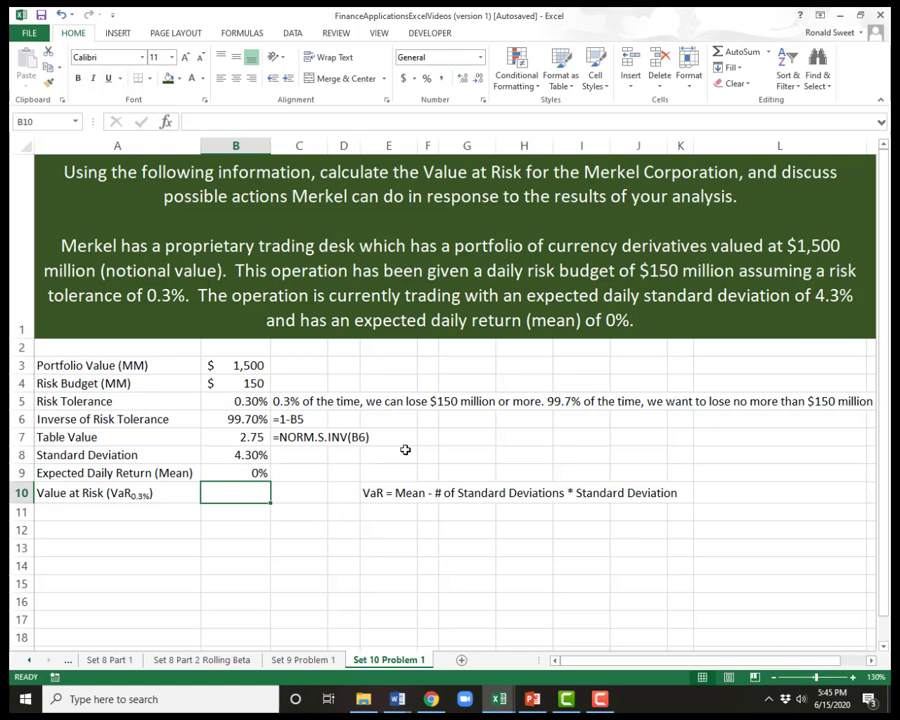
- Enter the Value at Risk formula =B9-B7*B8 in cell B10
type("=")
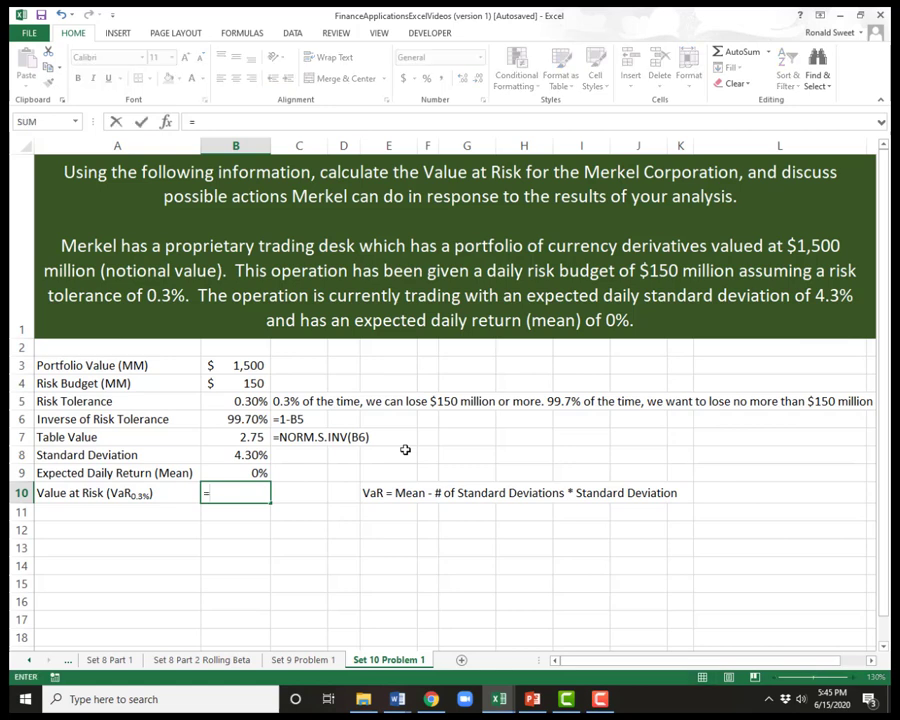
key("Up")
type("-")
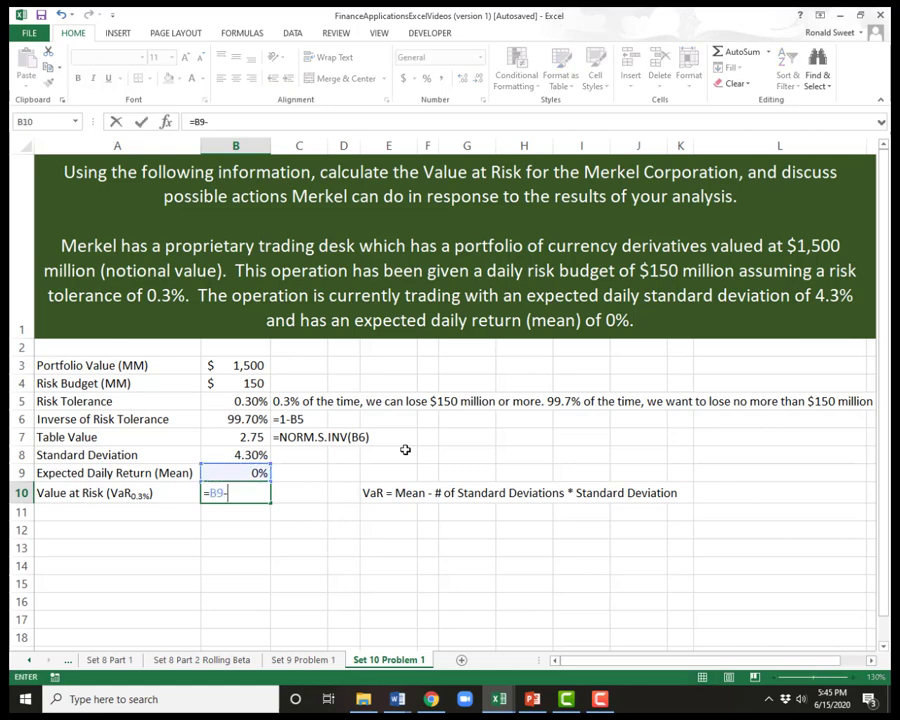
key("Up")
key("Up")
key("Up")
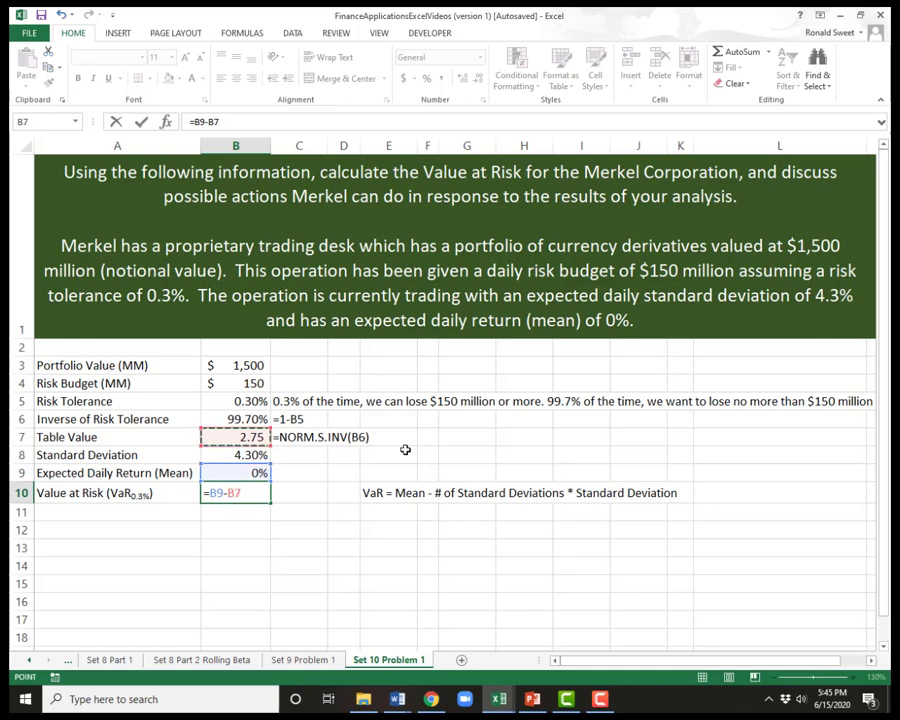
type("*")
key("Up")
key("Up")
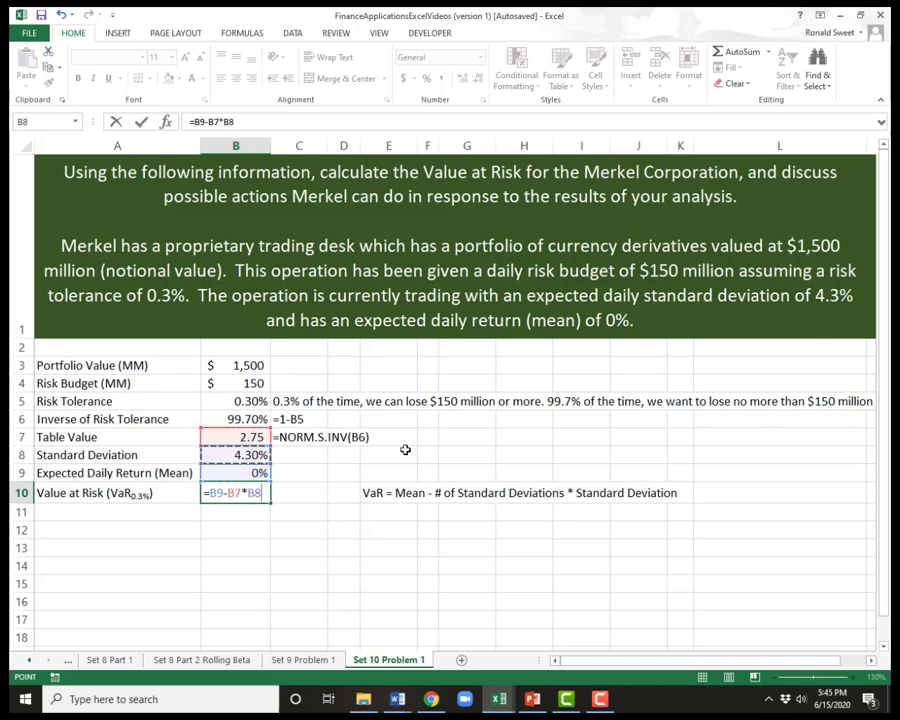
key("Return")
- Format the Value at Risk in B10 as a percentage with two decimal places
key("Up")
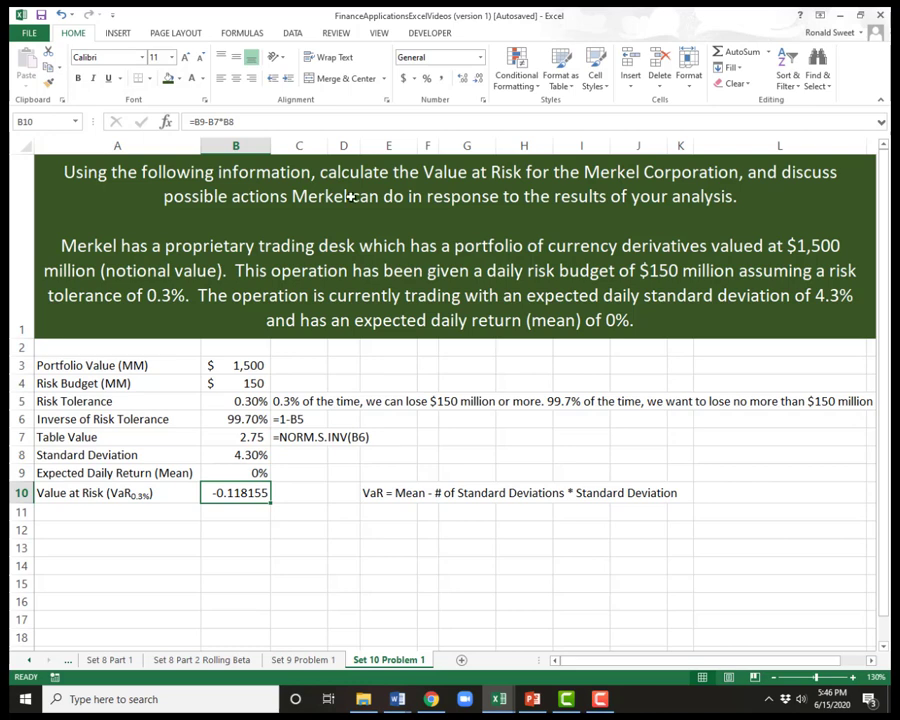
left_click(426, 78)
left_click(461, 78)
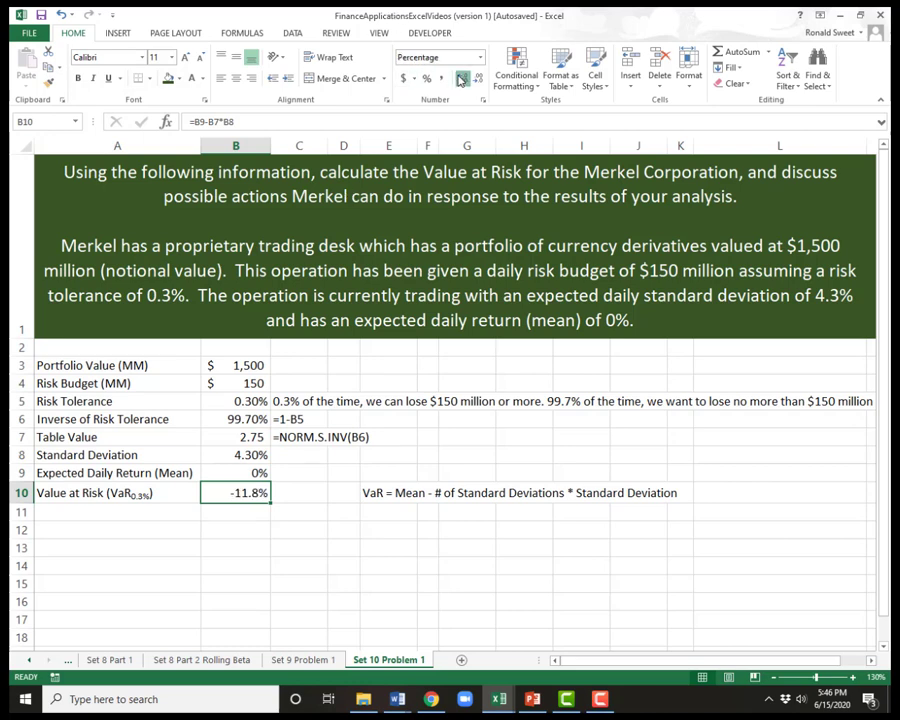
left_click(461, 78)
- Place a text copy of the formula =B9-B7*B8 in C10, keeping the working formula in B10
key("F2")
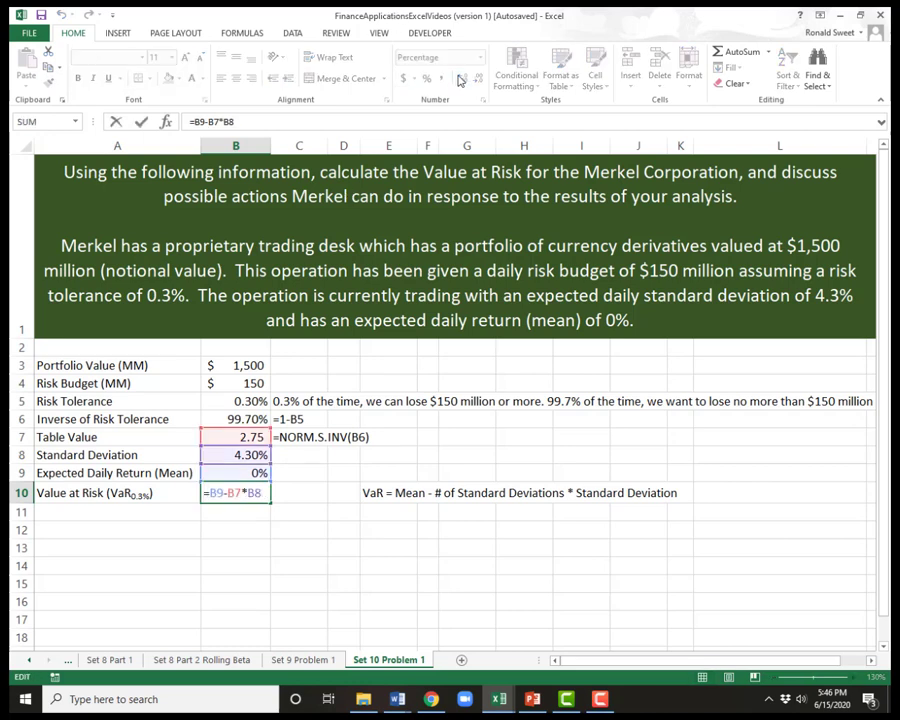
key("Home")
type("'")
key("Return")
key("Up")
key("ctrl+c")
key("Right")
key("Return")
key("Left")
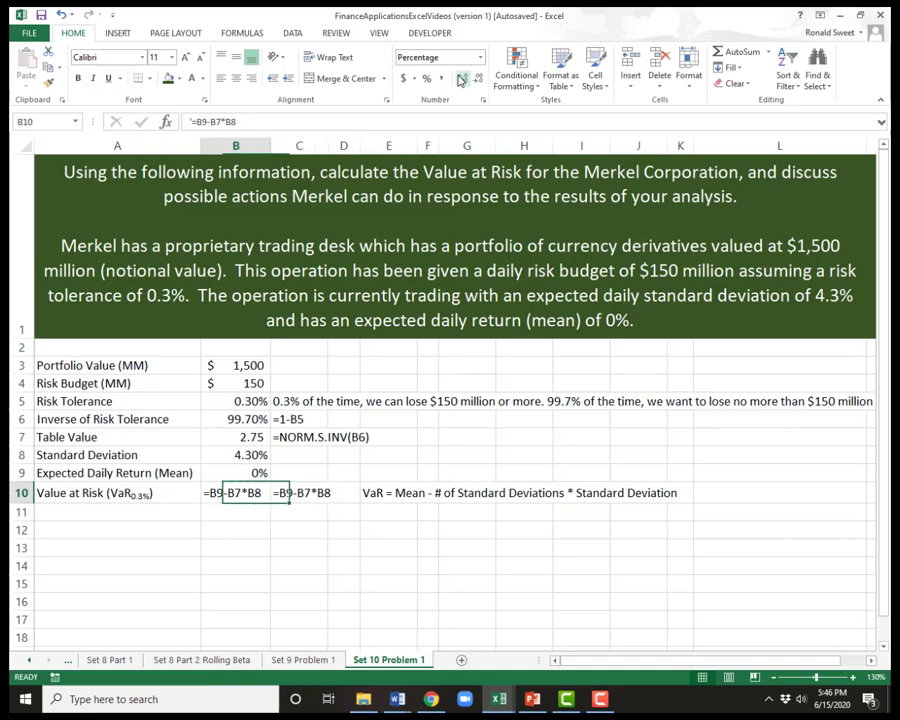
key("F2")
key("Home")
key("Delete")
key("Return")
- Label cell A11 "VaR in Dollars"
key("Left")
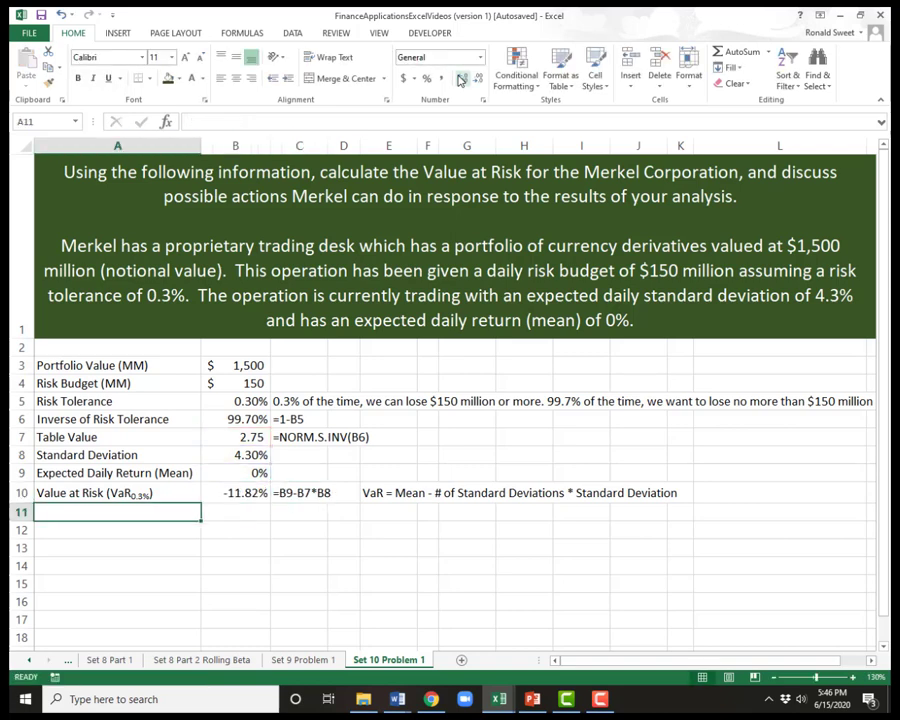
type("VaR i")
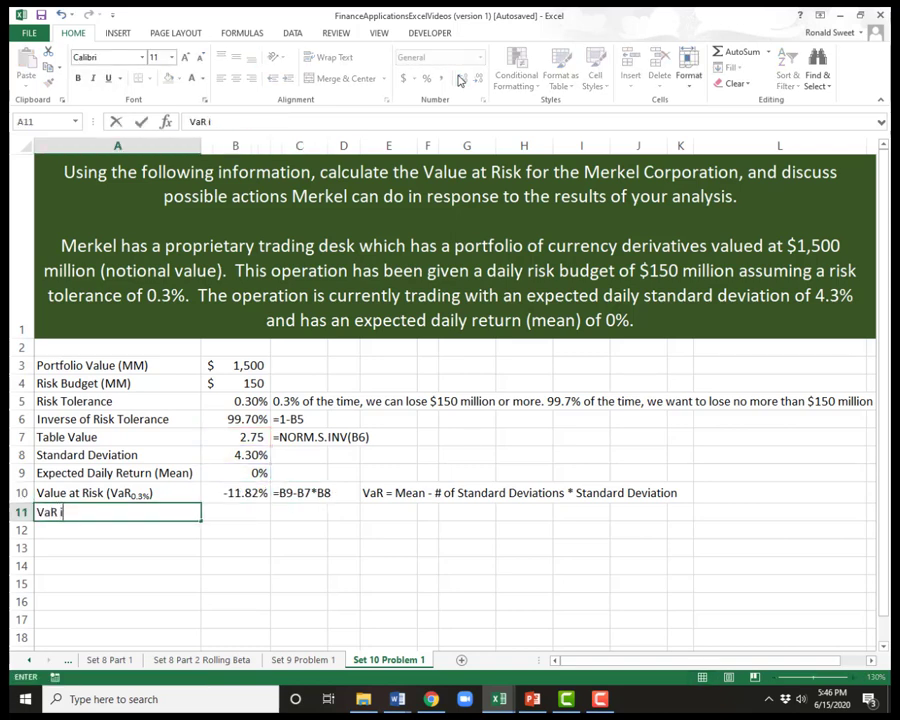
type("n Dollars")
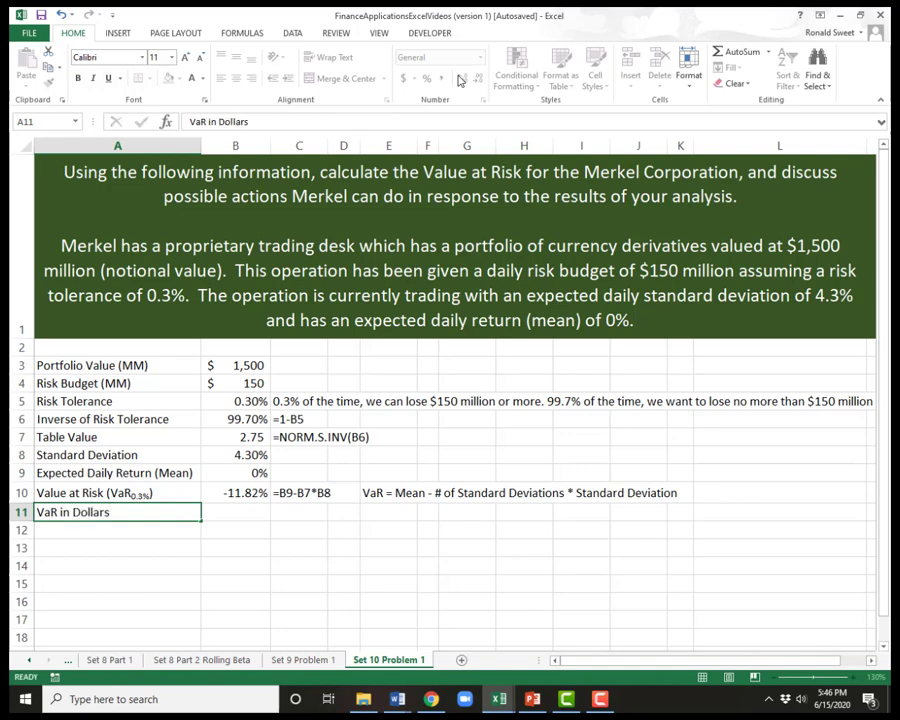
key("Tab")
- Wrap the Value at Risk formula in B10 in an absolute value, as =ABS(B9-B7*B8)
key("Up")
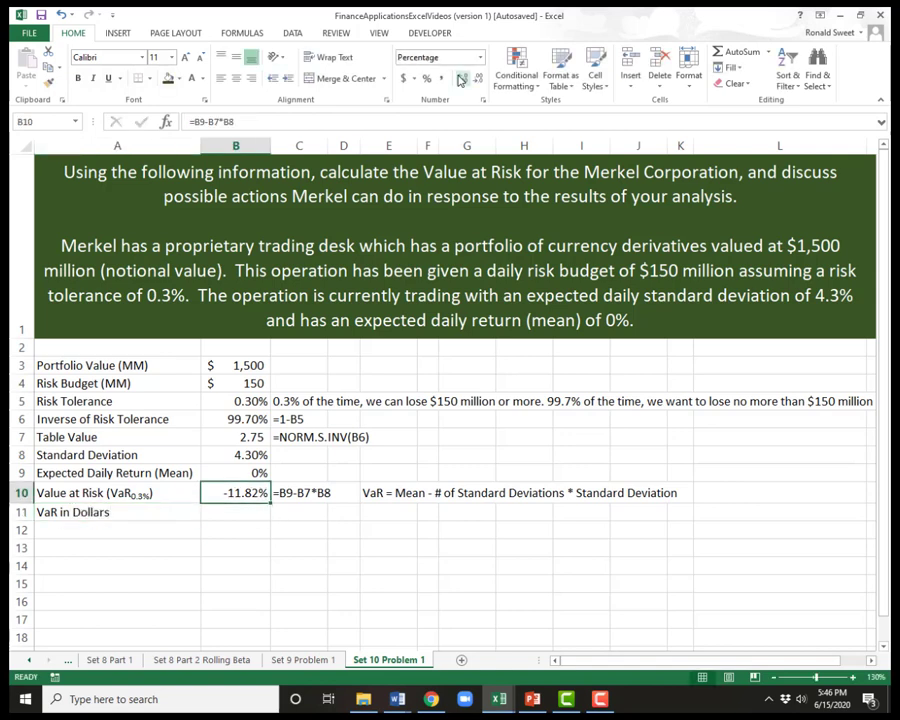
key("F2")
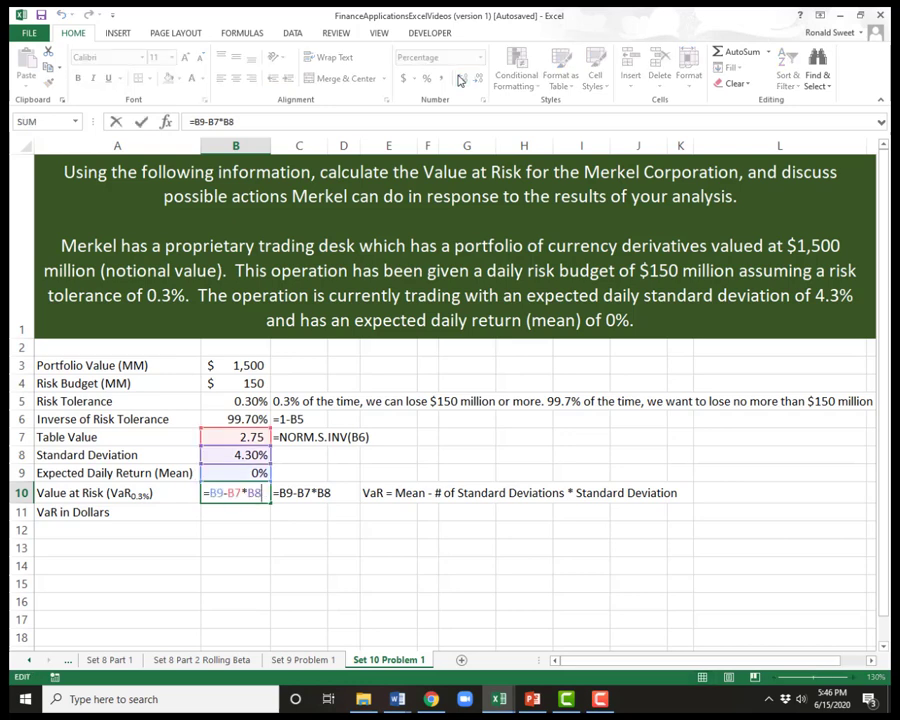
type("abs(")
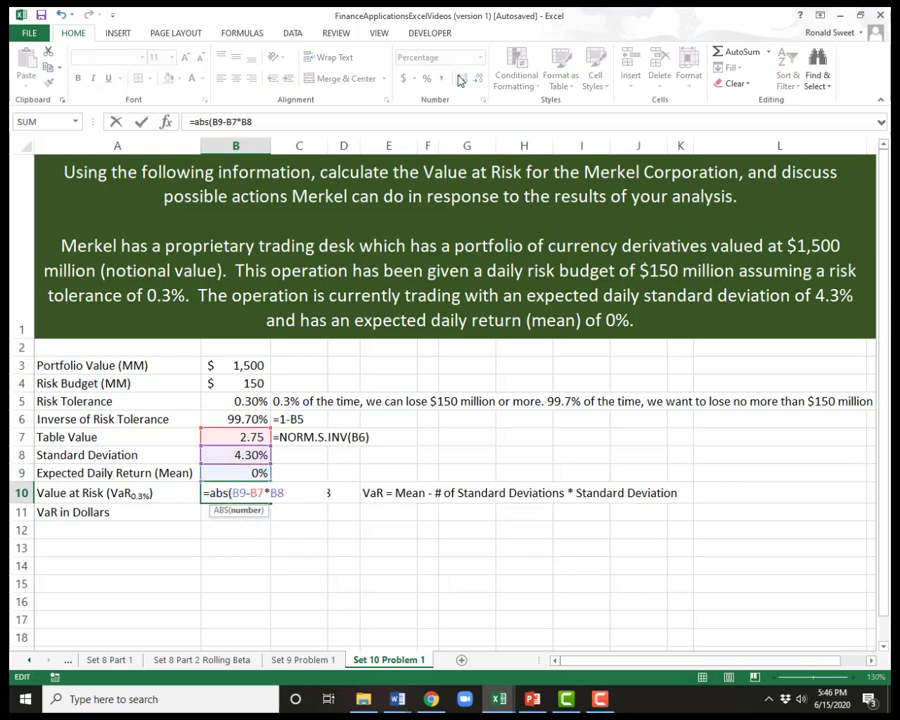
type(")")
key("ctrl+Return")
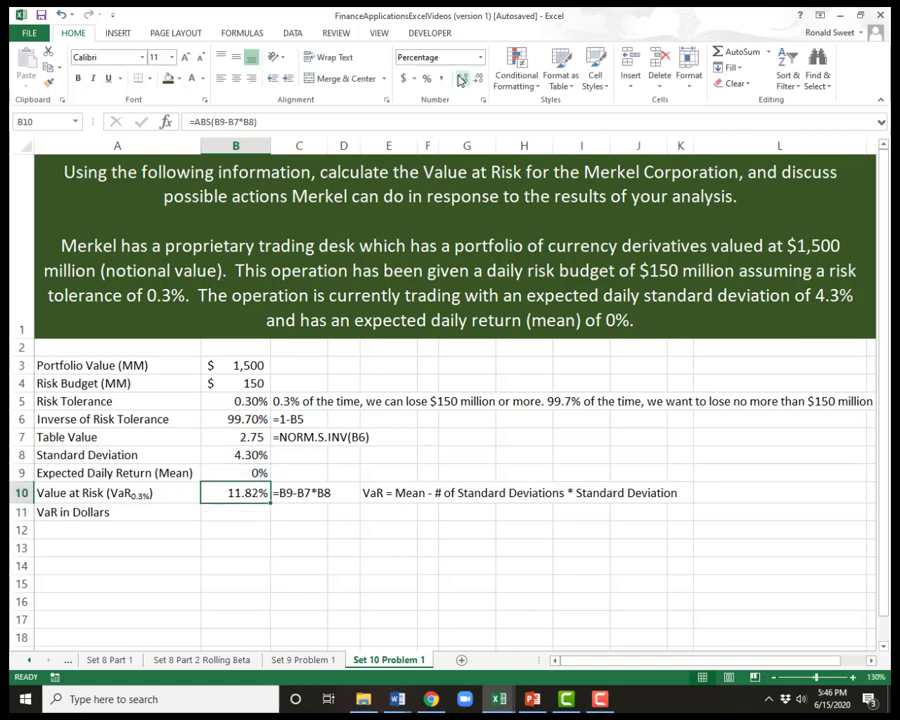
- Replace the formula note in C10 with the text =ABS(B9-B7*B8), keeping the working formula in B10
key("F2")
key("Home")
type("'")
key("ctrl+Return")
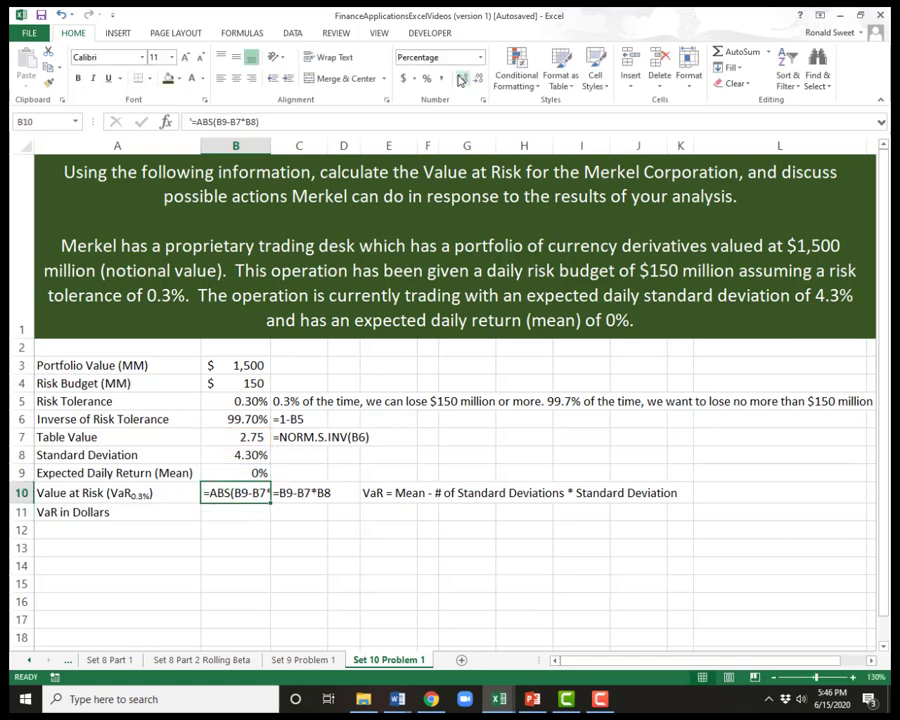
key("ctrl+c")
key("Right")
key("Return")
key("Left")
key("F2")
key("Home")
key("Delete")
key("ctrl+Return")
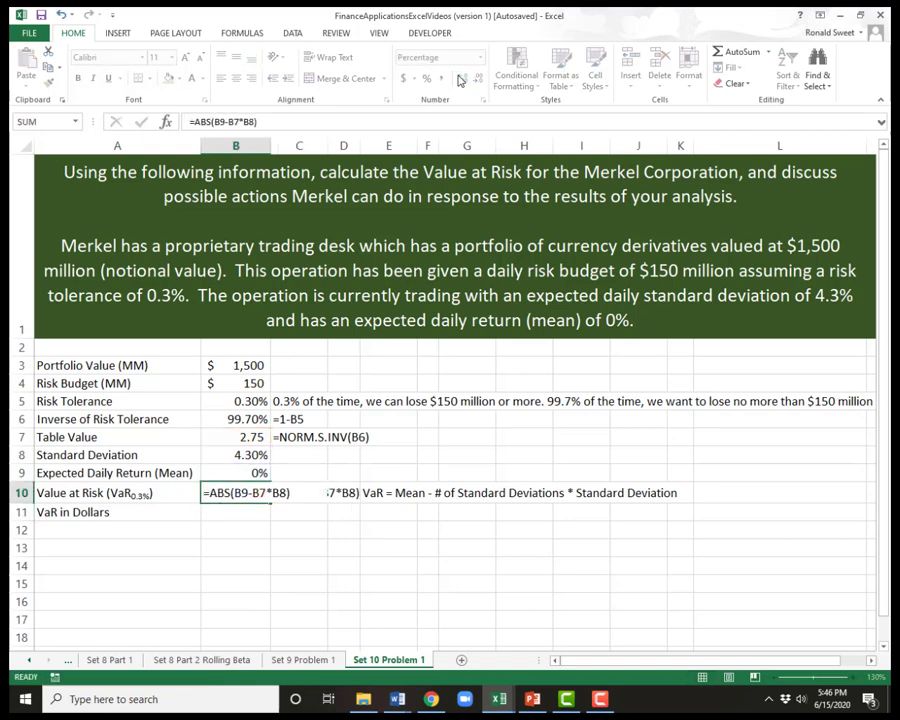
- Move the written VaR equation from E10 to F10
key("Up")
key("Right")
key("Right")
key("Right")
key("ctrl+c")
key("Right")
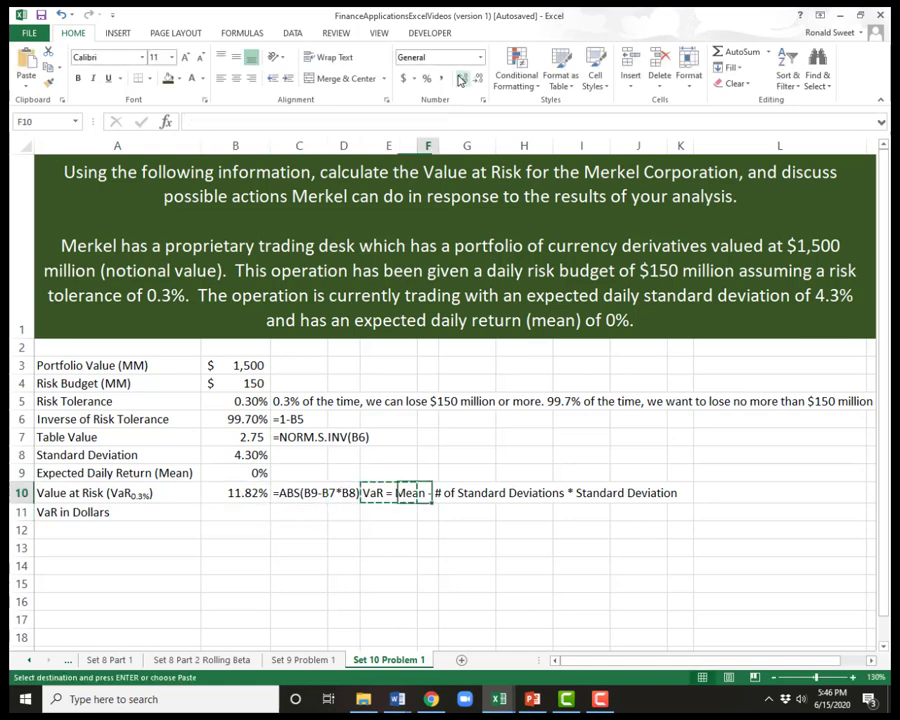
key("Return")
key("Left")
key("Left")
key("Left")
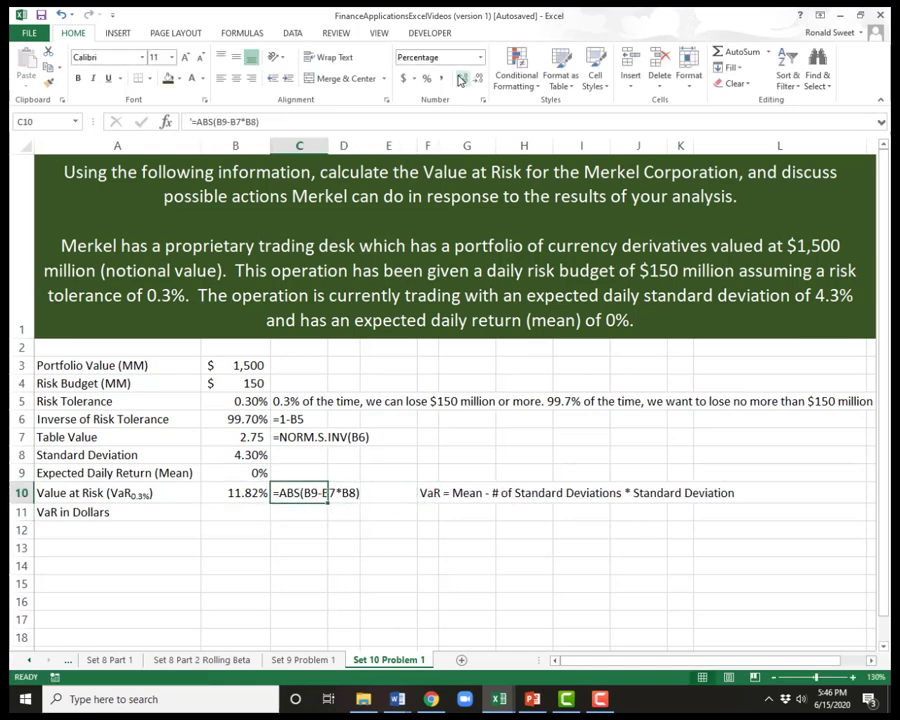
key("Left")
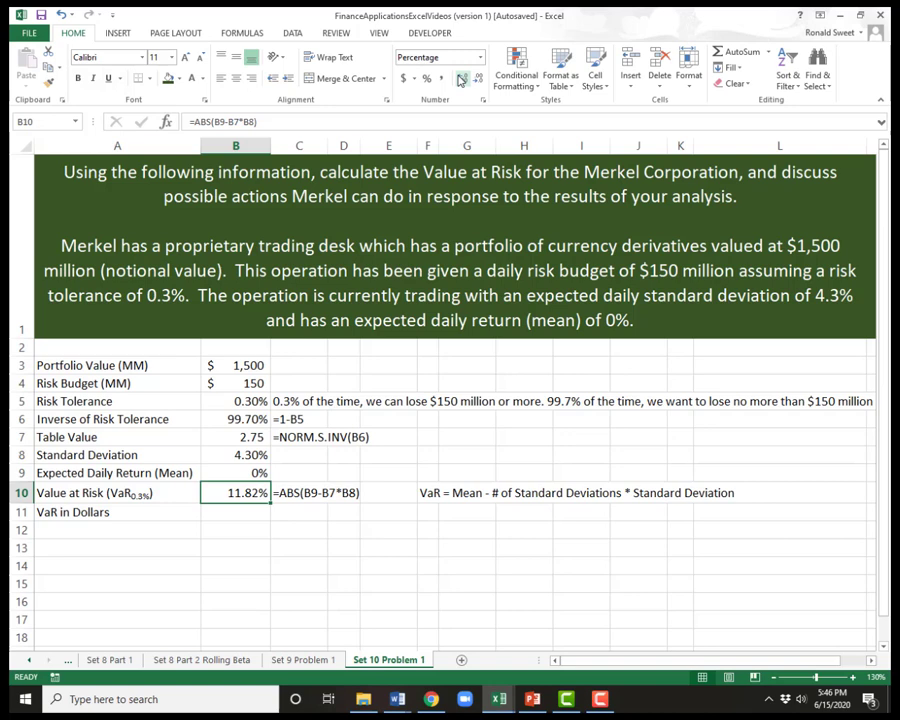
key("Return")
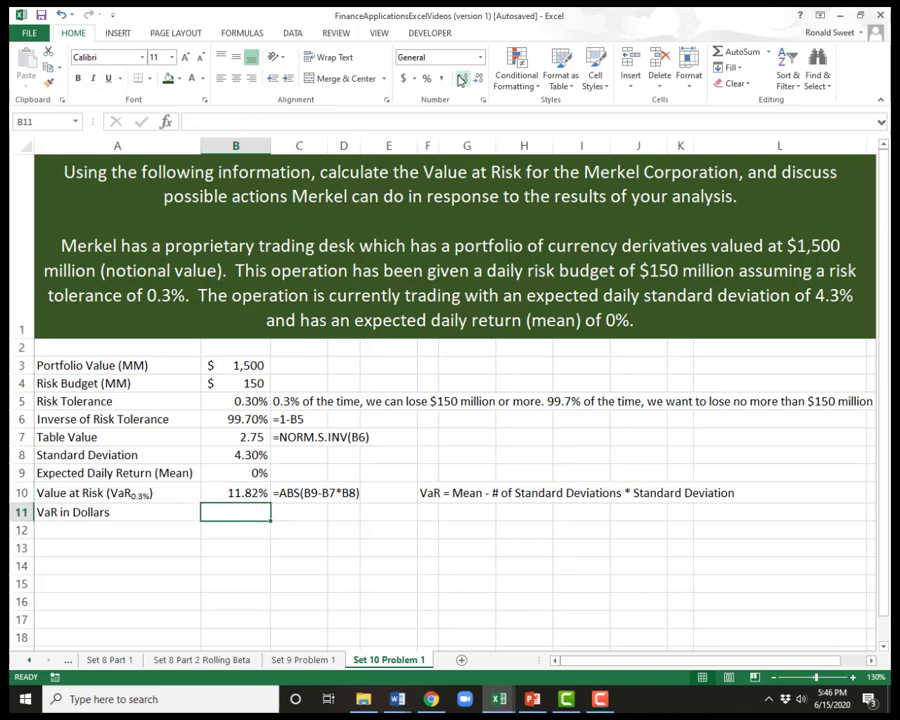
- Edit the equation note in F10 to read "VaR = Absolute Value(Mean - # of Standard Deviations * Standard Deviation)"
key("Up")
key("Right")
key("Right")
key("Right")
key("Right")
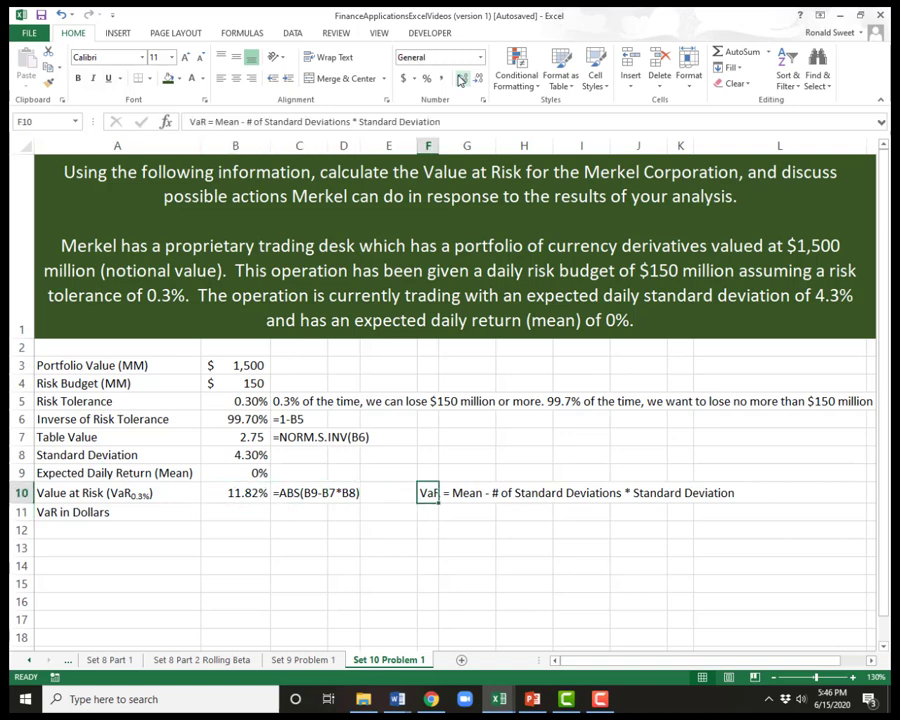
key("F2")
key("Home")
key("Right")
key("Right")
key("Right")
key("Right")
key("Right")
key("Right")
key("Right")
key("Right")
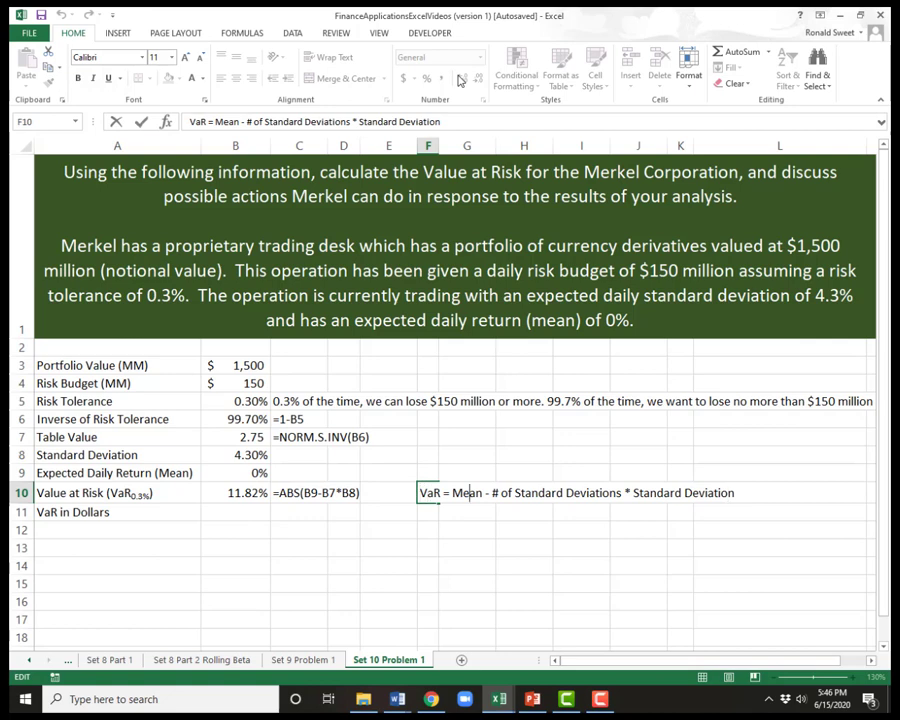
key("Left")
key("Left")
type("Absolute ")
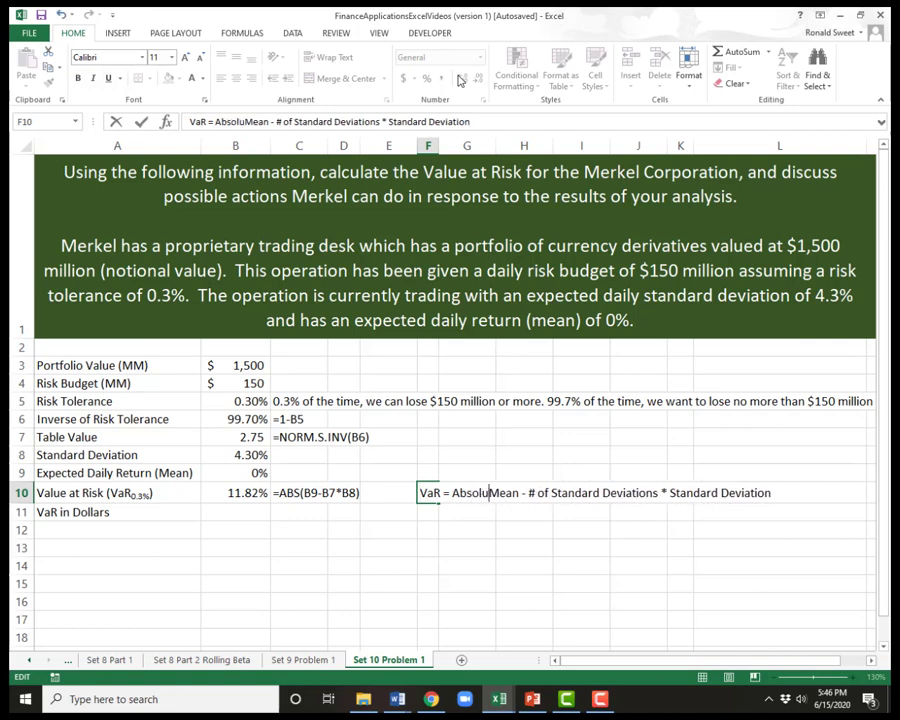
type("Value(")
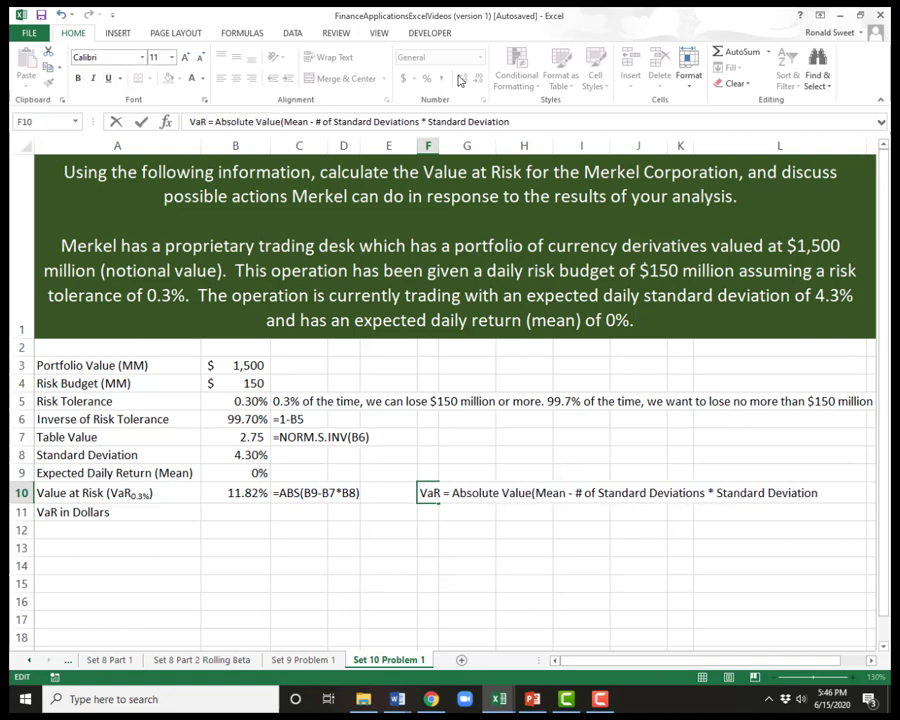
type(")")
key("Return")
- Calculate the VaR in dollars in B11 with the formula =B10*B3
key("Return")
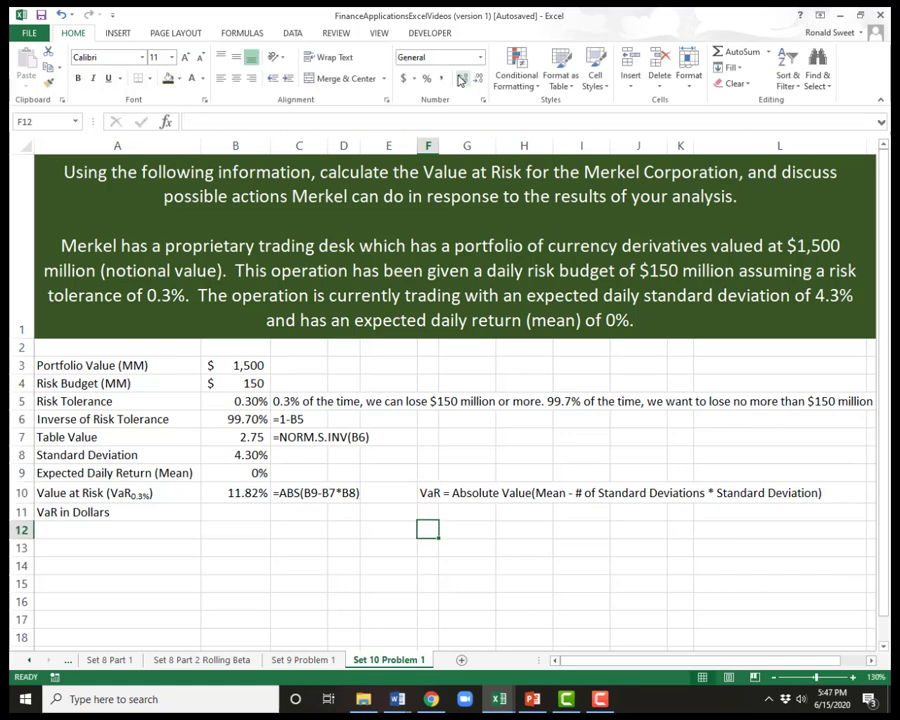
key("Left")
key("Left")
key("Left")
key("Left")
key("Up")
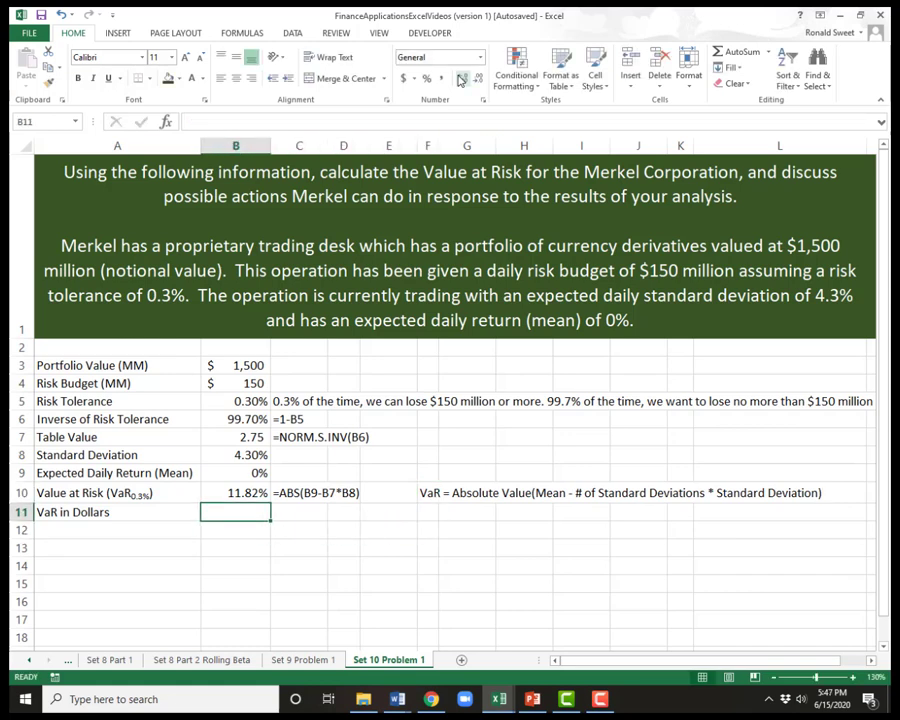
type("=")
key("Up")
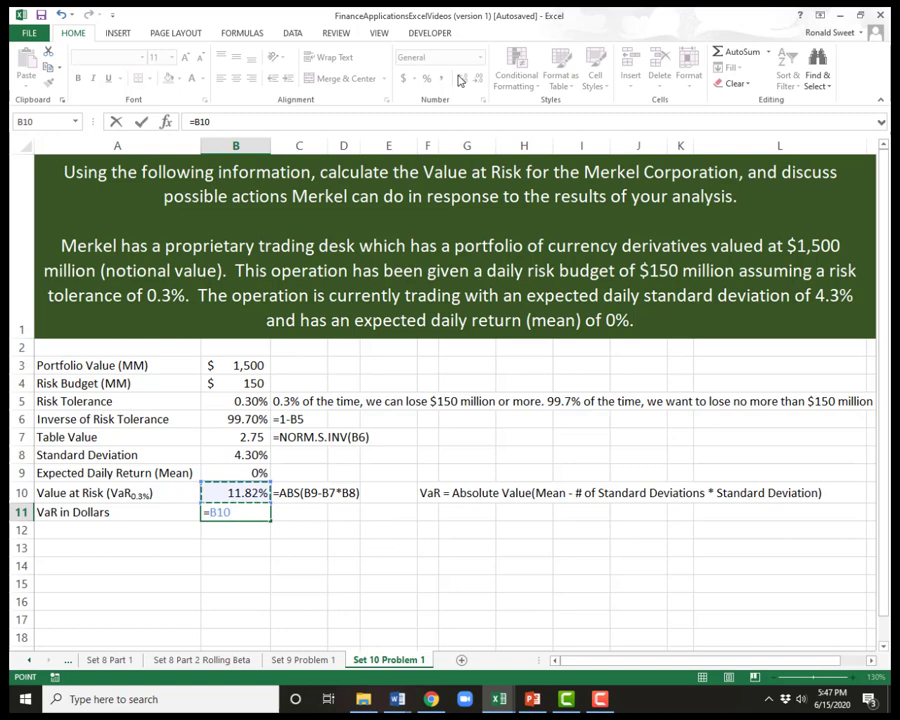
type("*")
key("Up")
key("Up")
key("Up")
key("Up")
key("Up")
key("Up")
key("Up")
key("Up")
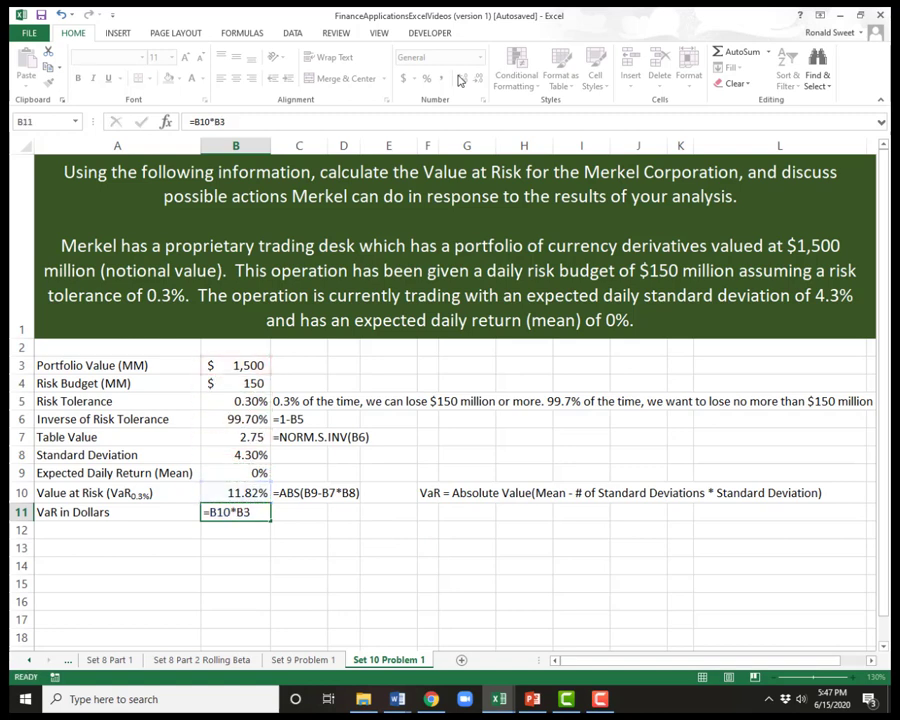
key("Return")
- Show the formula =B10*B3 as a text note in C11, keeping the working formula in B11
key("Up")
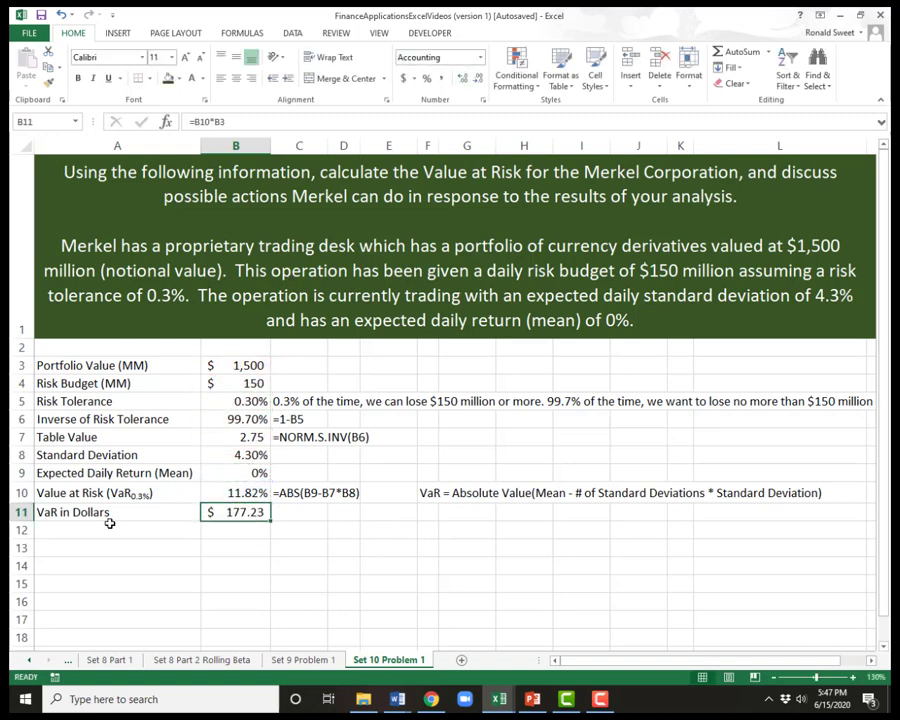
double_click(249, 513)
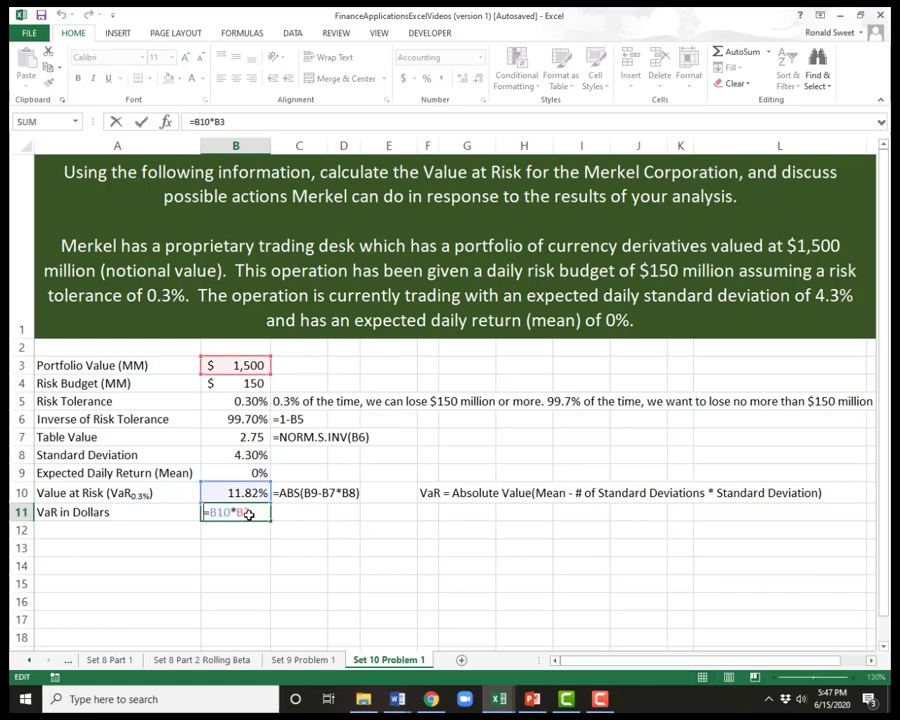
key("Home")
type("'")
key("Return")
key("Up")
key("Right")
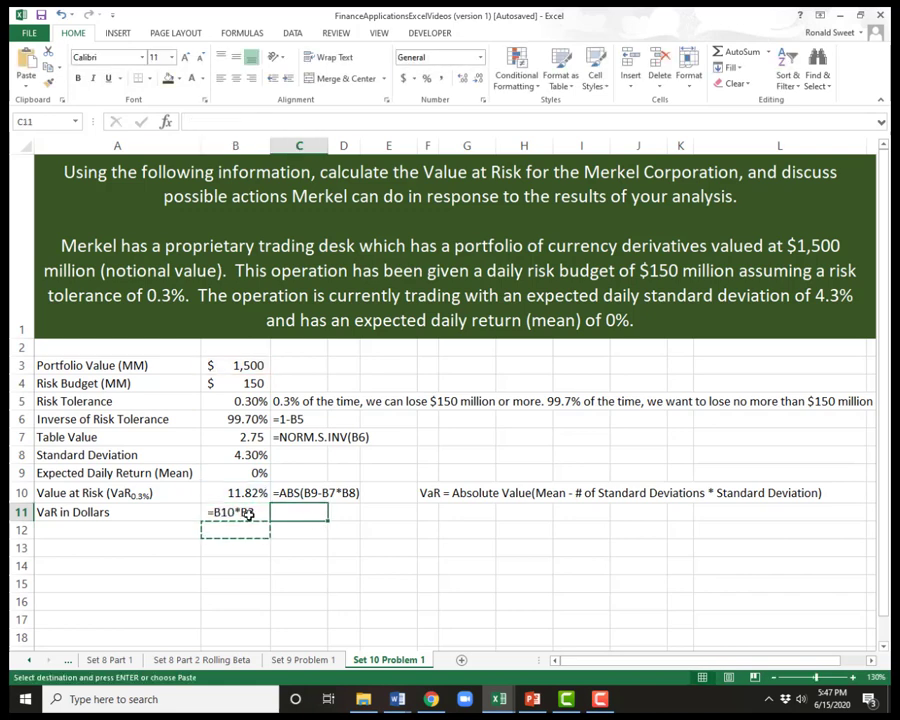
key("Escape")
key("Left")
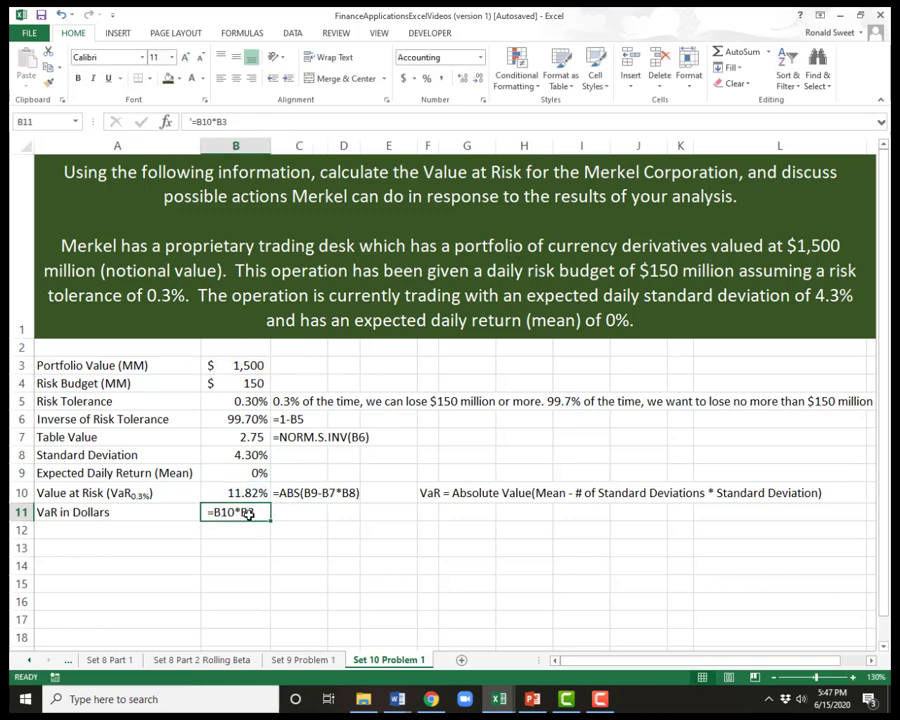
double_click(249, 513)
key("Home")
key("Delete")
key("Return")
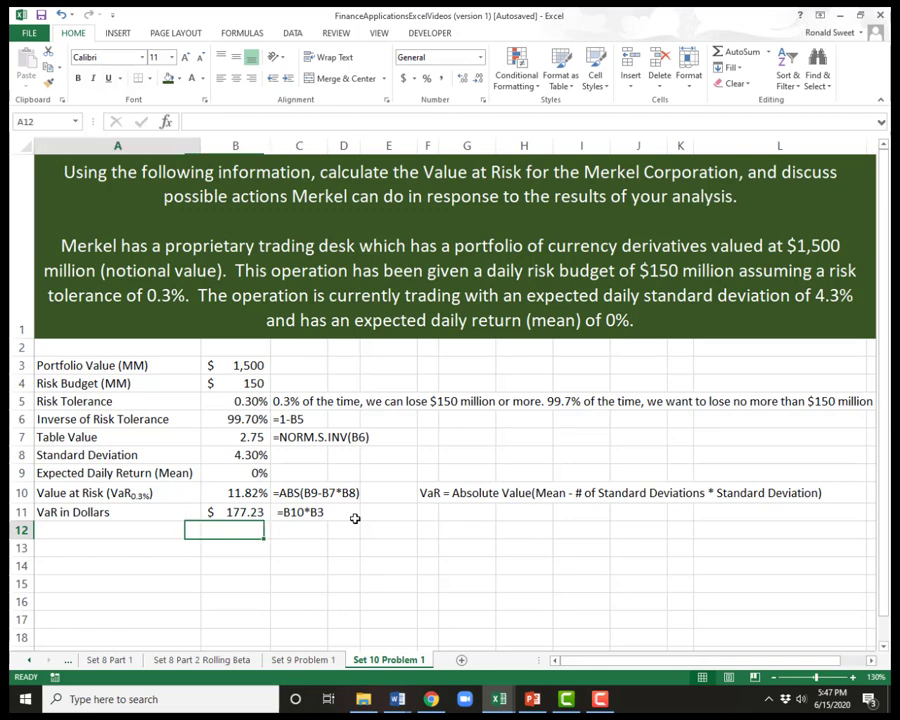
- Label cell A12 "Assessment"
key("Left")
type("Assessment")
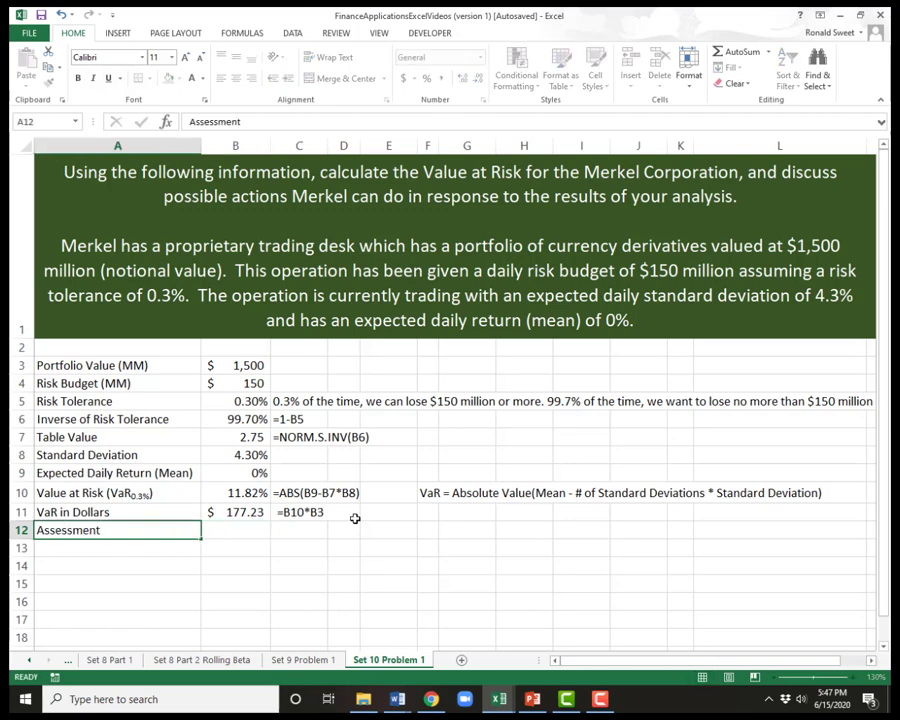
- Assess the VaR against the risk budget in B12 with the formula =IF(B11>B4," Fail. Need to Reduce Risk.","Risk is Within Limits.")
key("Tab")
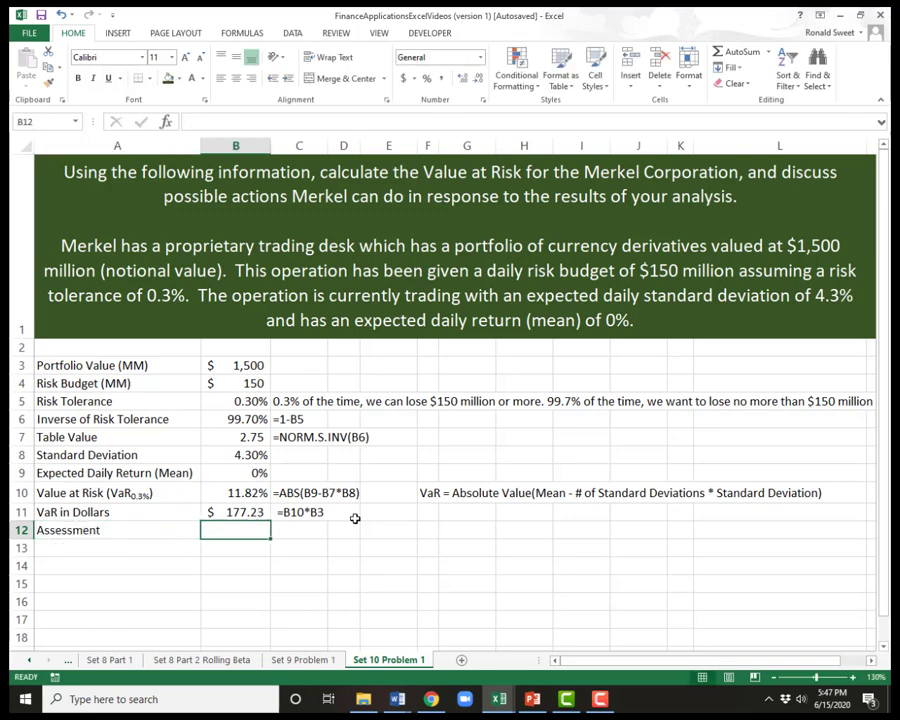
type("=if(")
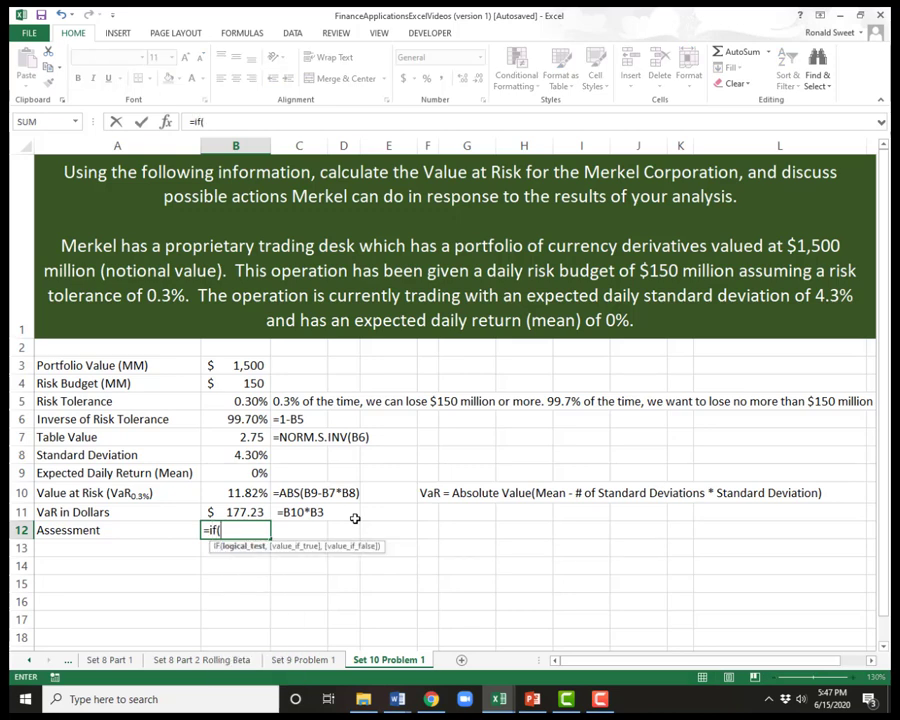
key("Up")
type(">")
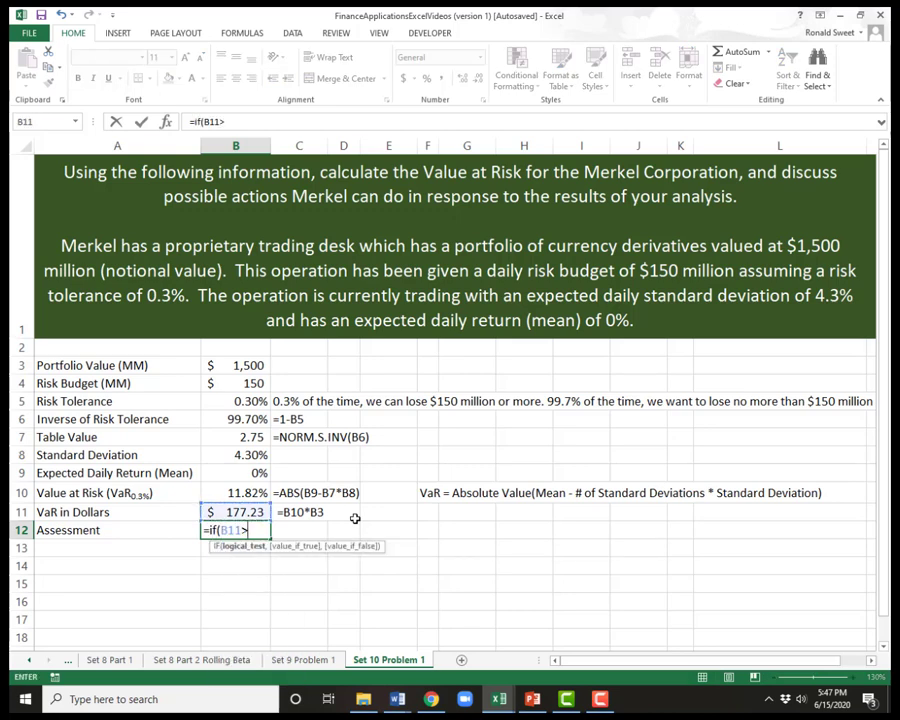
key("Up")
key("Up")
key("Up")
key("Up")
key("Up")
key("Up")
key("Up")
key("Up")
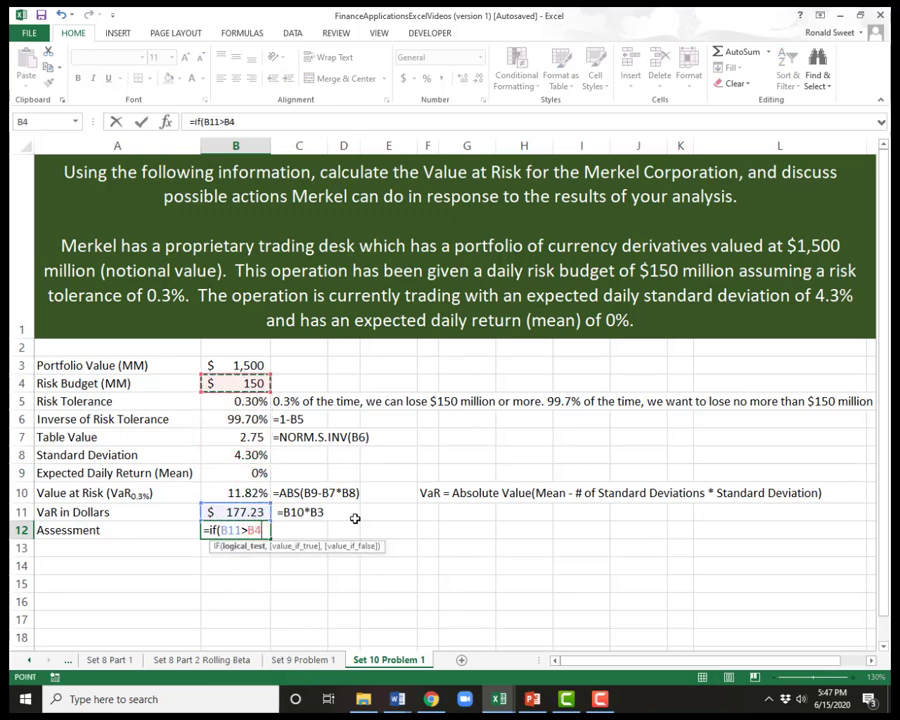
type(",\" F")
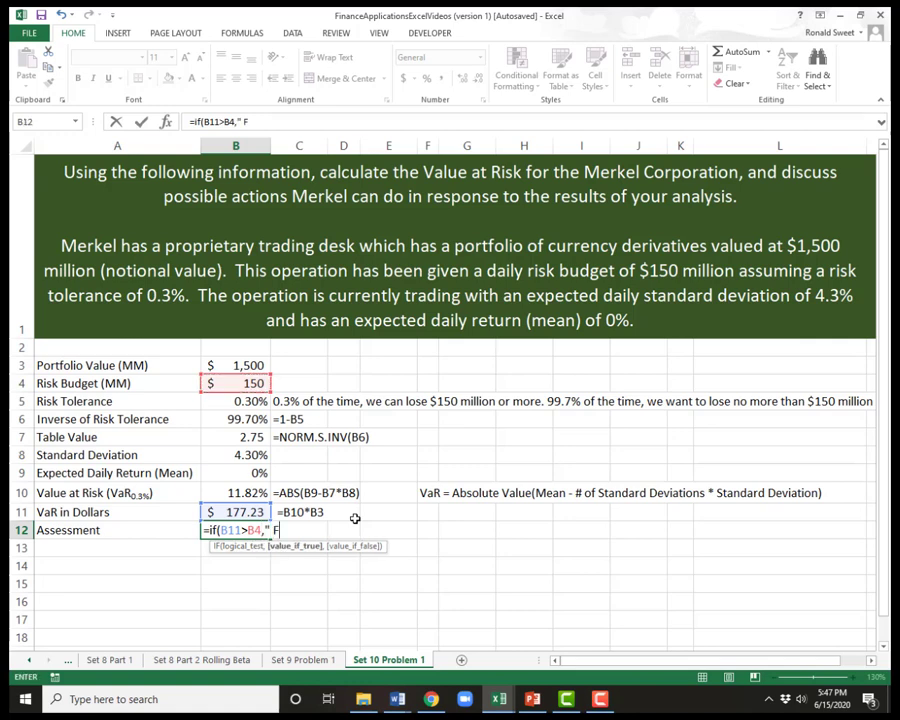
type("ail. Need ")
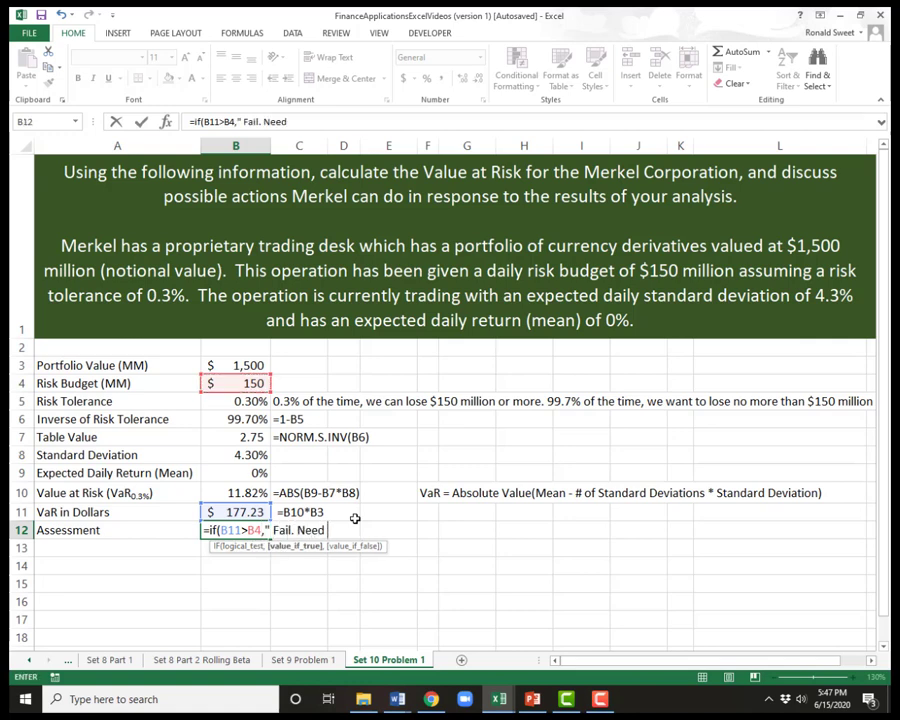
type("to Reduce Ris")
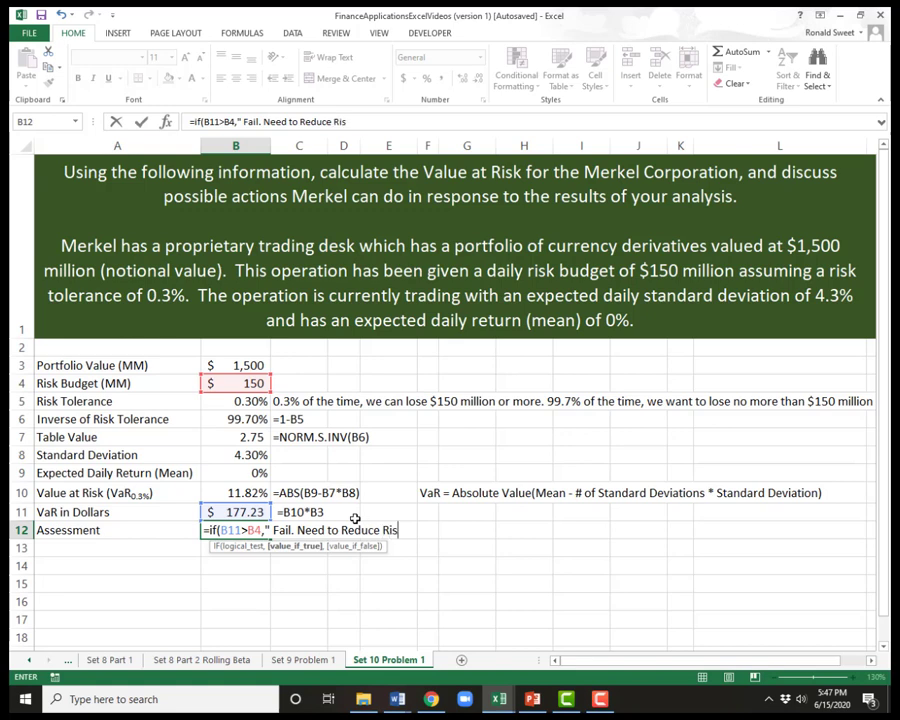
type("k.\",\"")
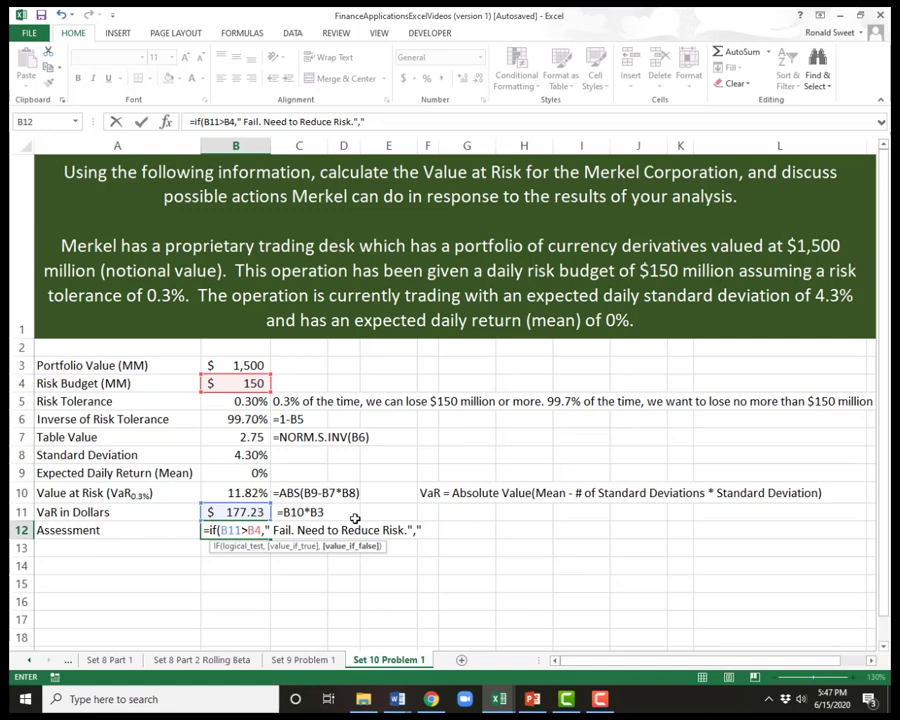
type("Risk is Within Limi")
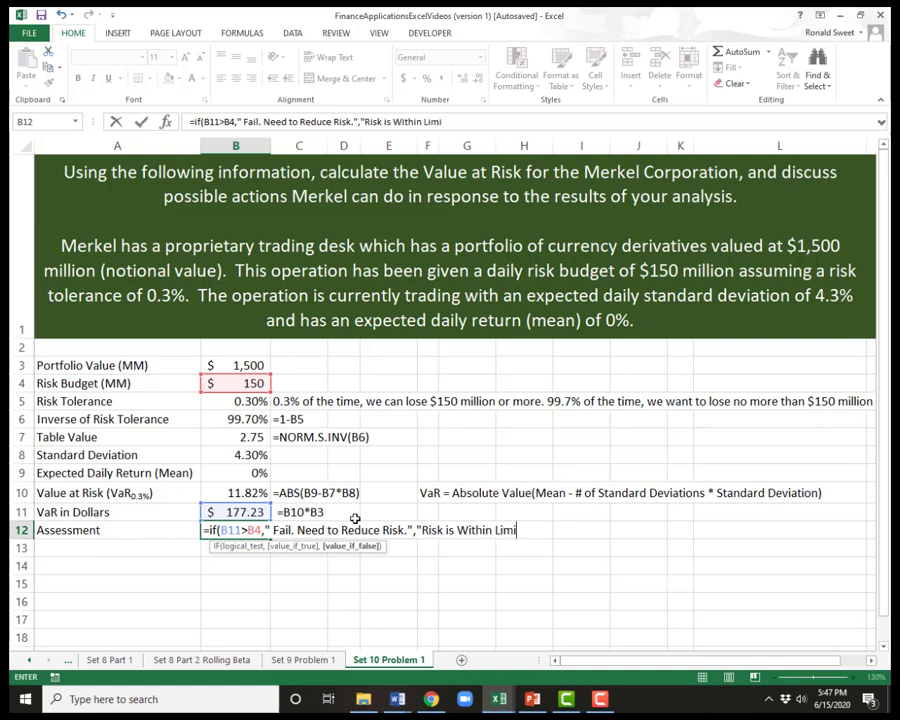
type("ts.\")")
key("BackSpace")
type(")")
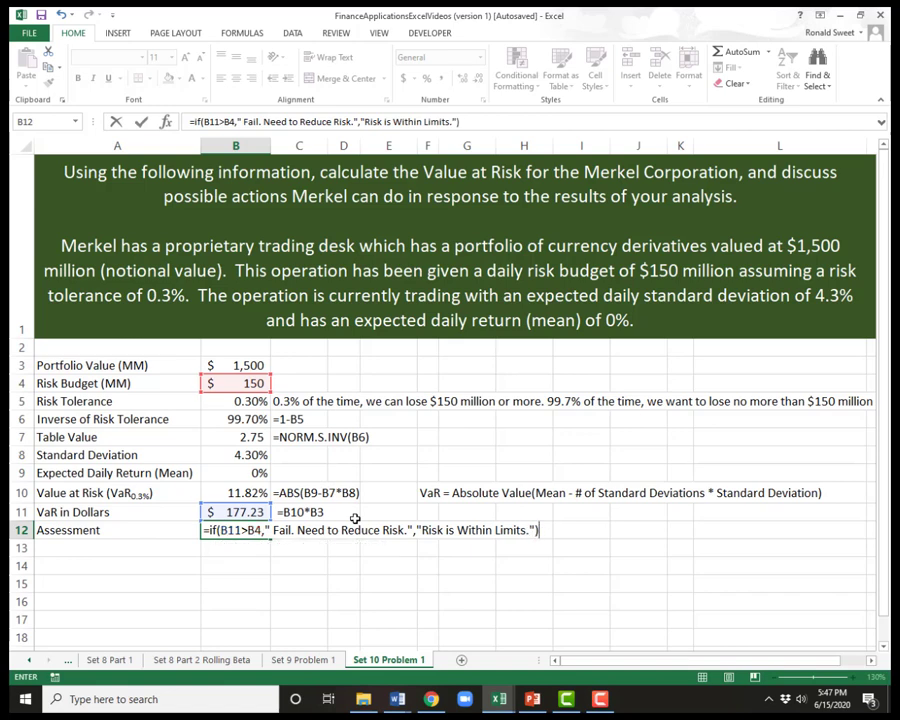
key("ctrl+Return")
- Show the assessment IF formula as a text note in H12, keeping the working formula in B12
key("F2")
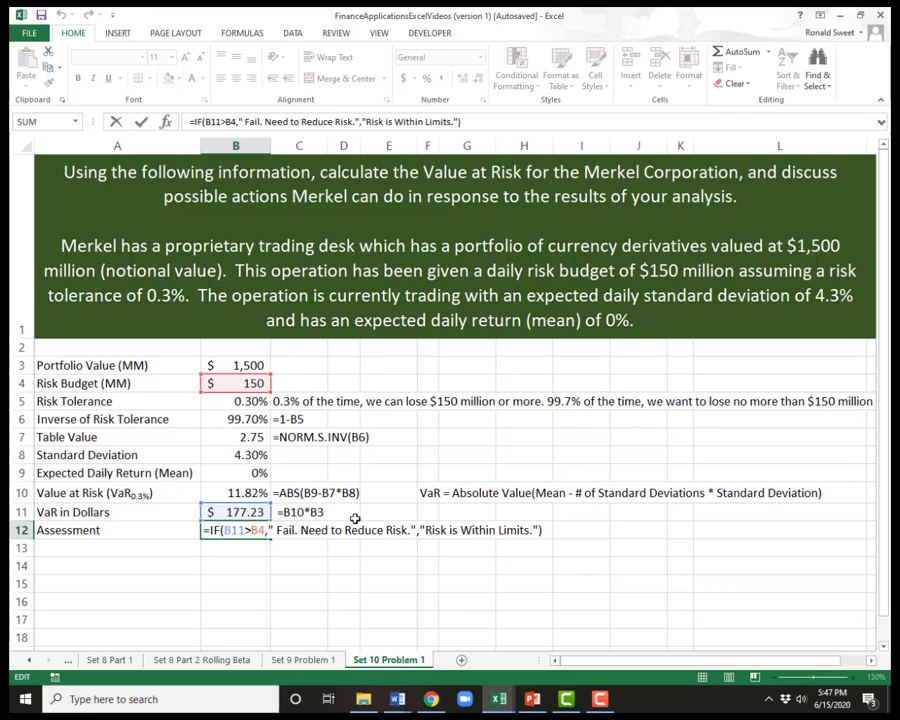
key("Home")
type("'")
key("ctrl+Return")
key("ctrl+c")
key("Right")
key("Right")
key("Right")
key("Right")
key("Right")
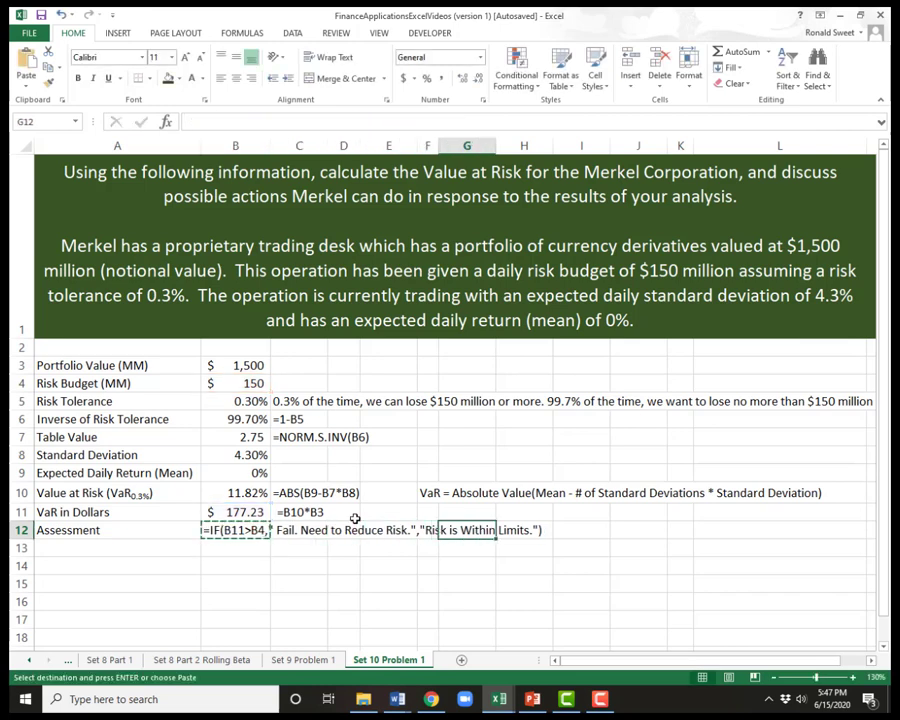
key("Right")
key("ctrl+v")
key("Left")
key("Left")
key("Left")
key("Left")
key("Left")
key("Left")
key("F2")
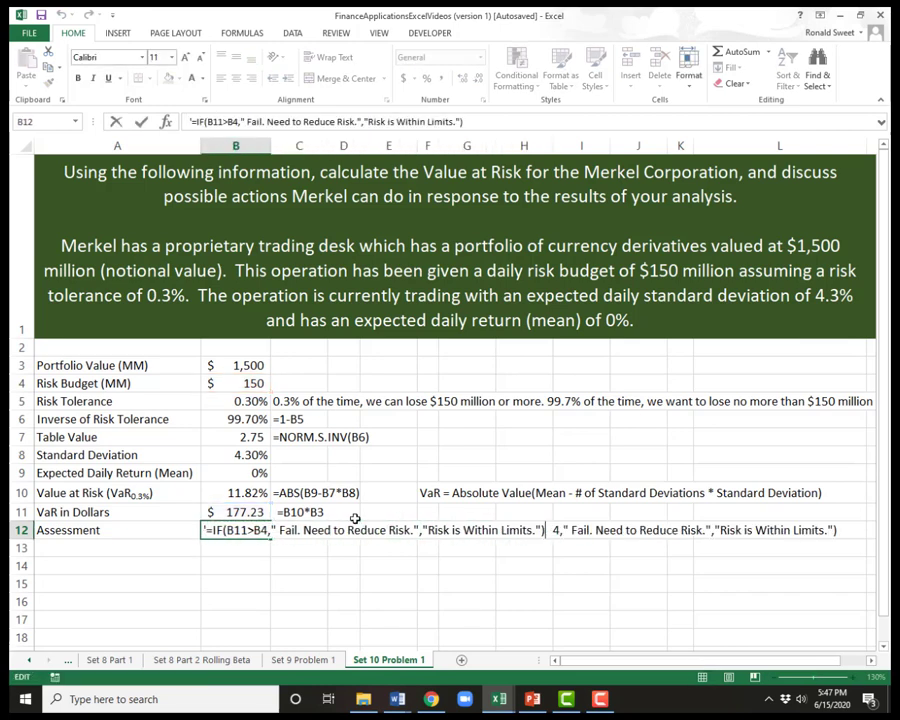
key("Home")
key("Delete")
key("Return")
key("Up")
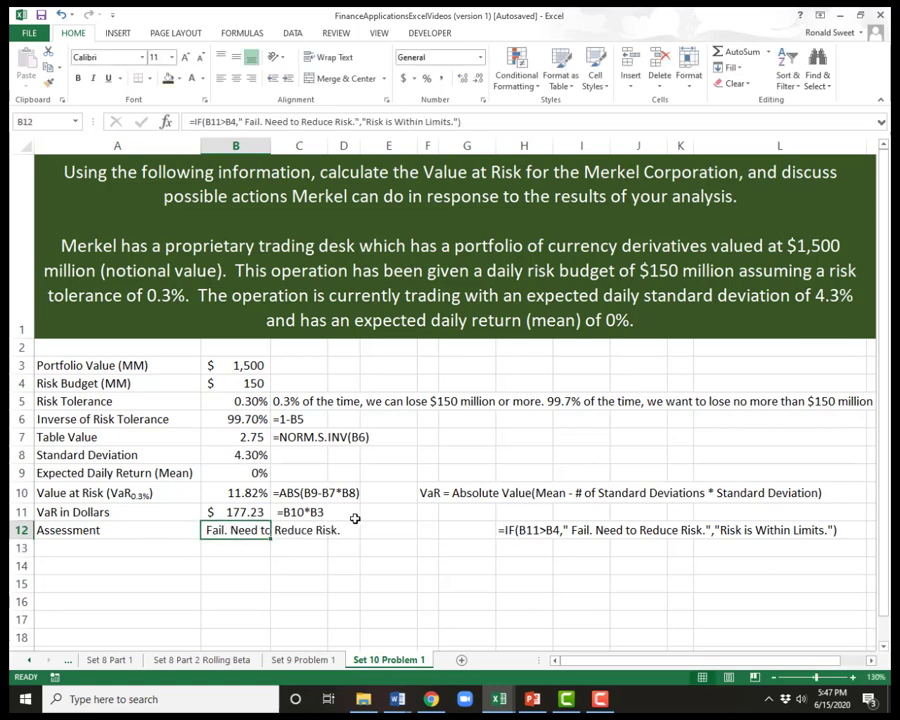
key("Down")
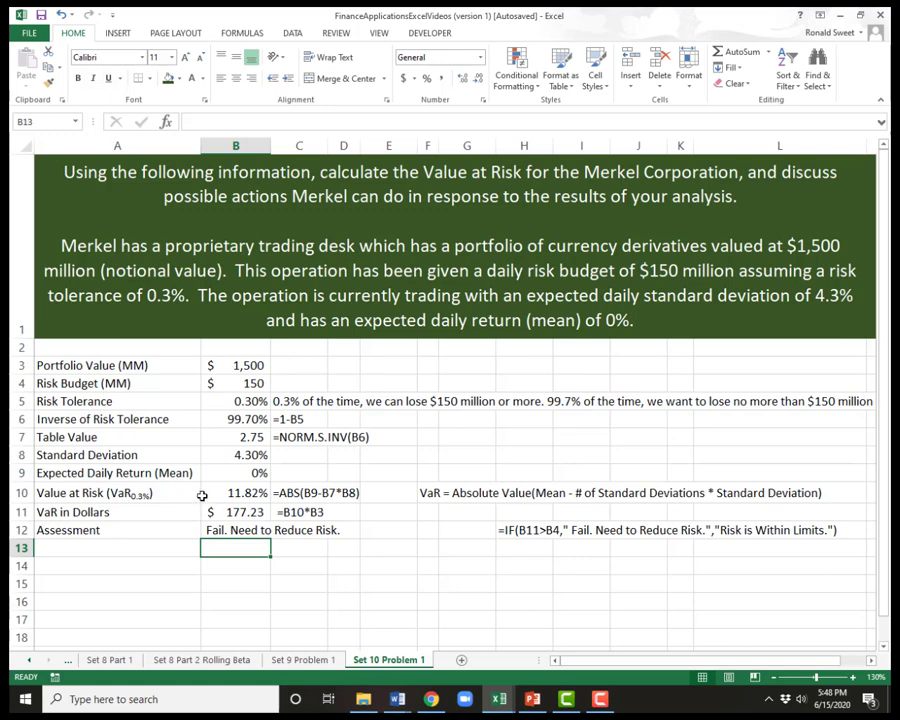
- Highlight the portfolio value, risk budget and risk tolerance inputs in B3:B5 with dark green fill and white font
left_click(237, 364)
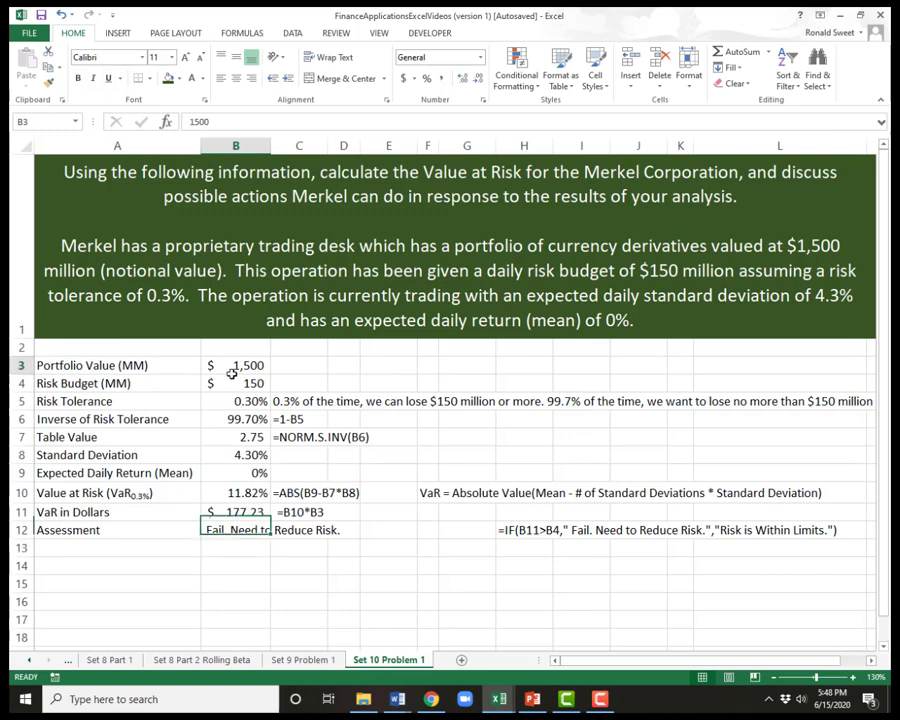
left_click(171, 81)
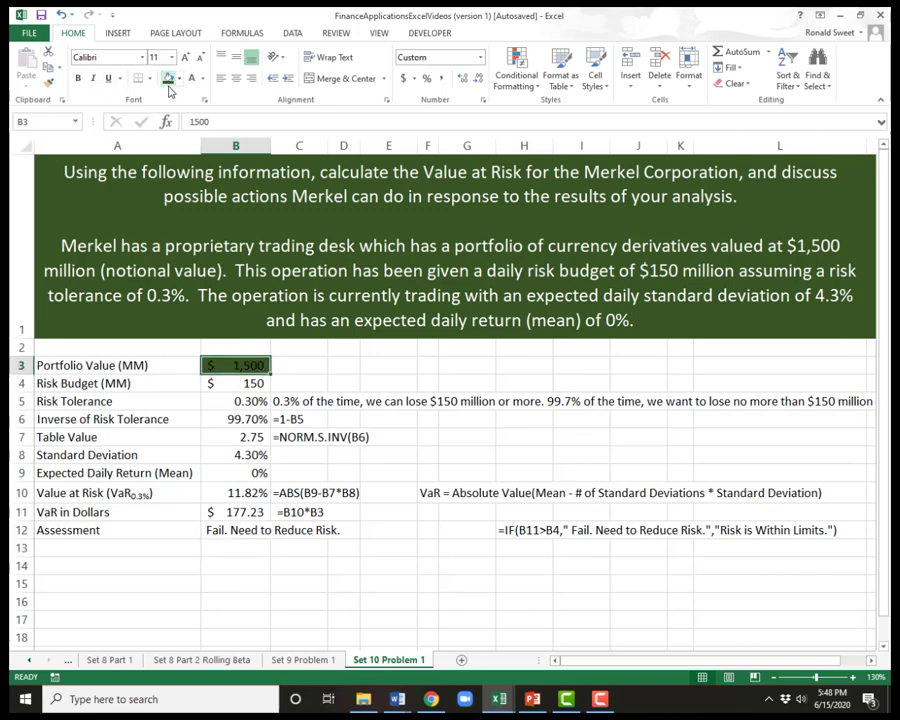
left_click(235, 382)
left_click(168, 80)
left_click(190, 80)
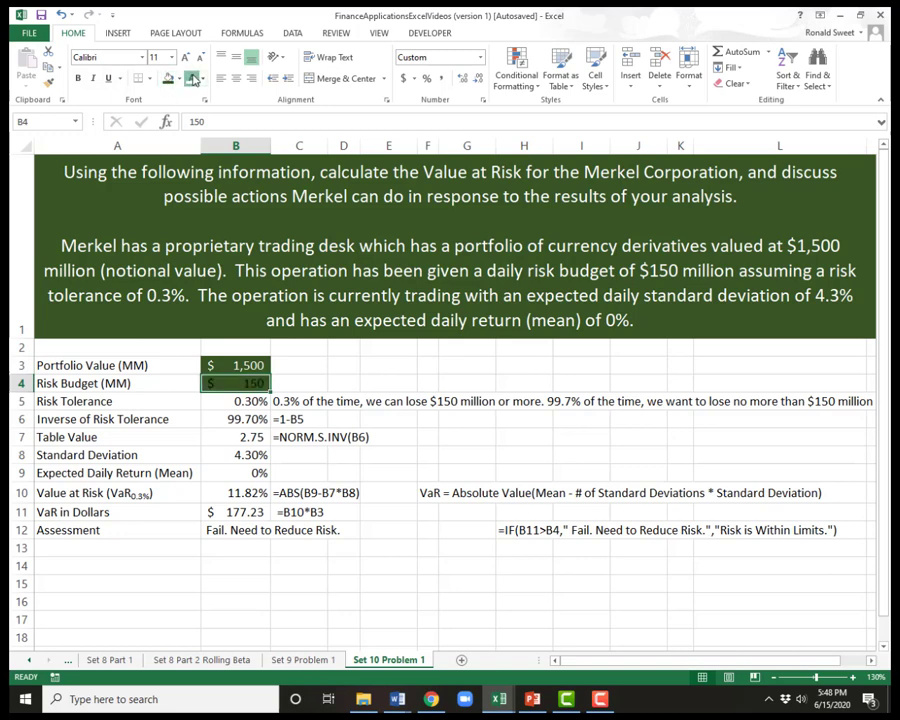
key("Return")
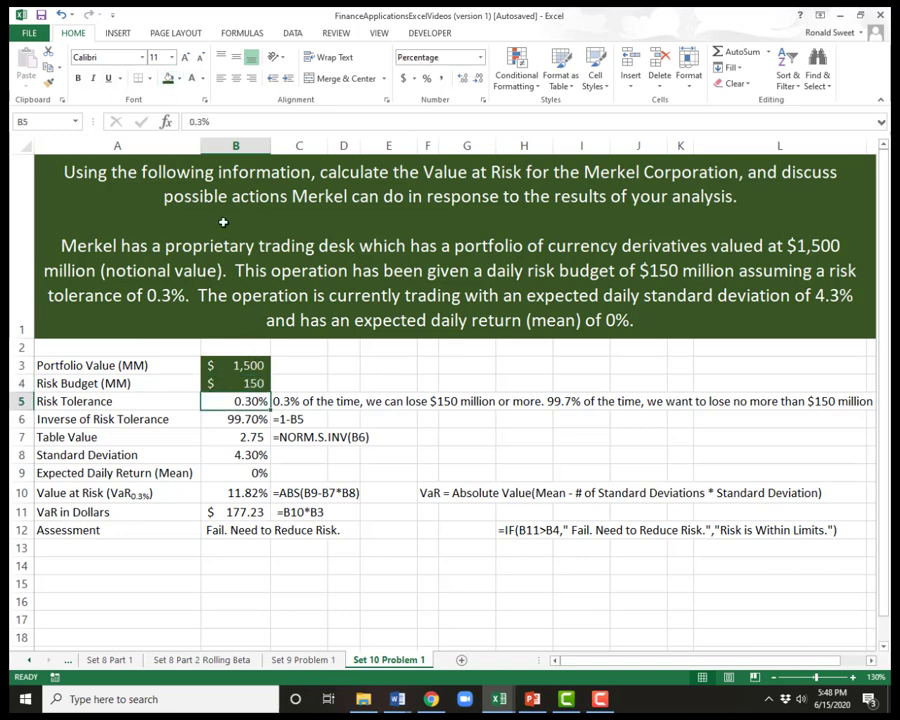
left_click(168, 80)
left_click(194, 79)
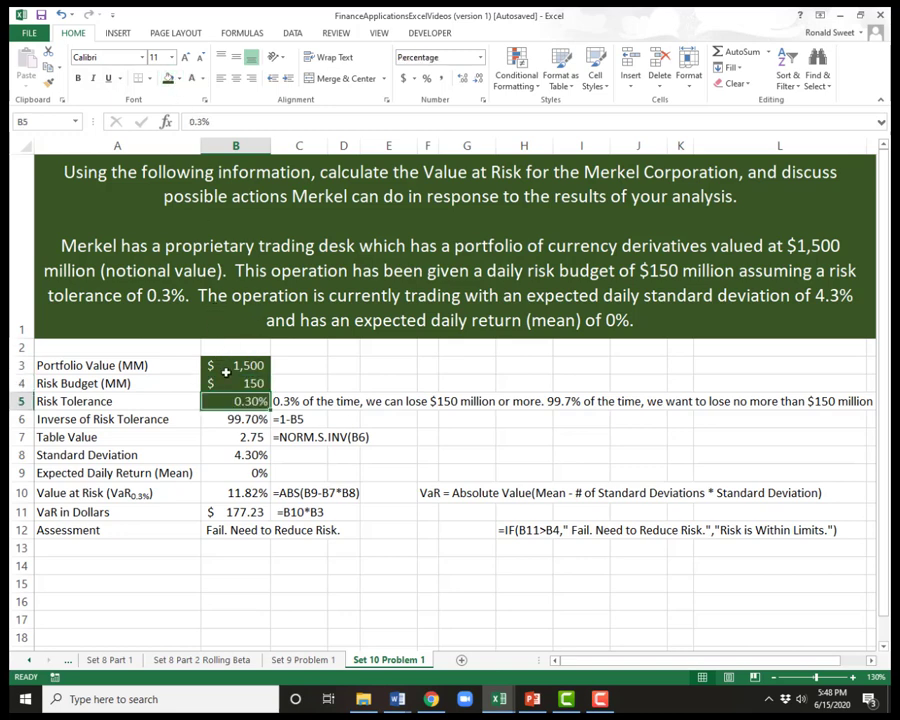
- Apply the same dark green fill and white font to the standard deviation and expected daily return inputs in B8 and B9
left_click(231, 452)
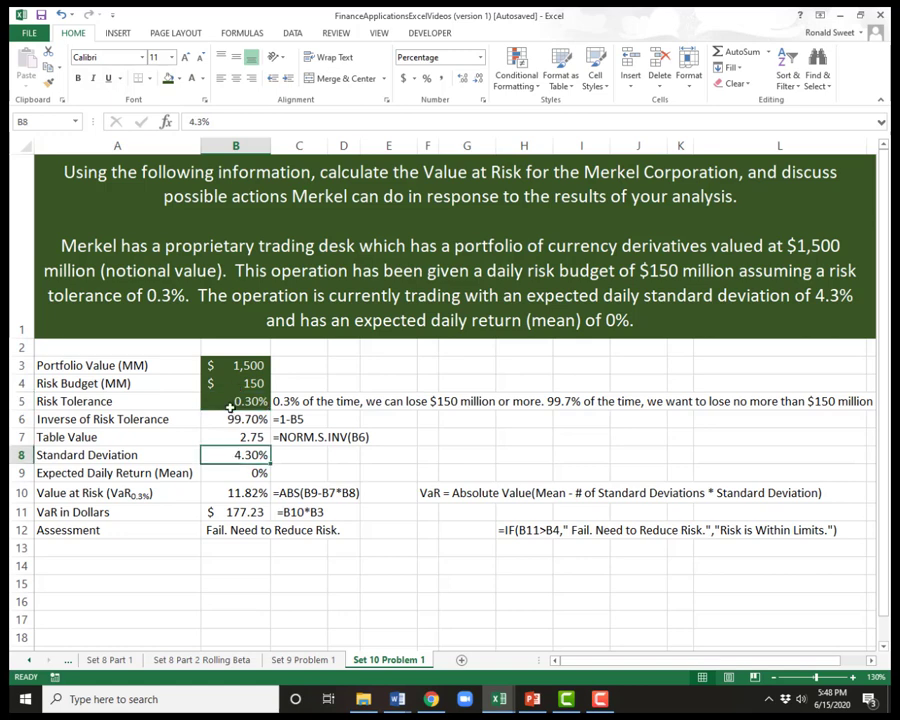
left_click(168, 80)
left_click(194, 79)
left_click(256, 472)
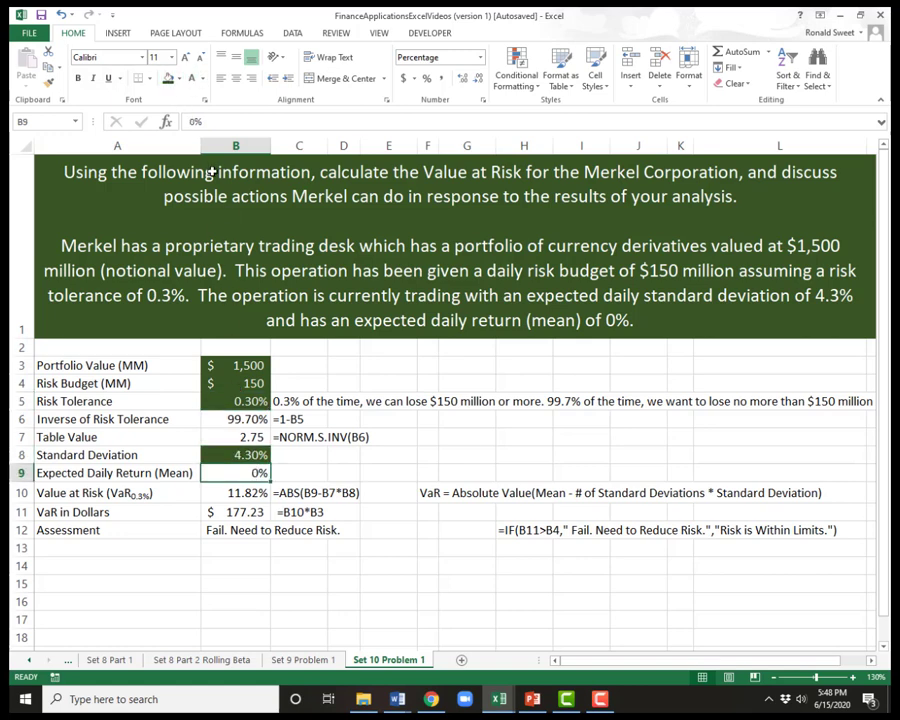
left_click(168, 80)
left_click(194, 79)
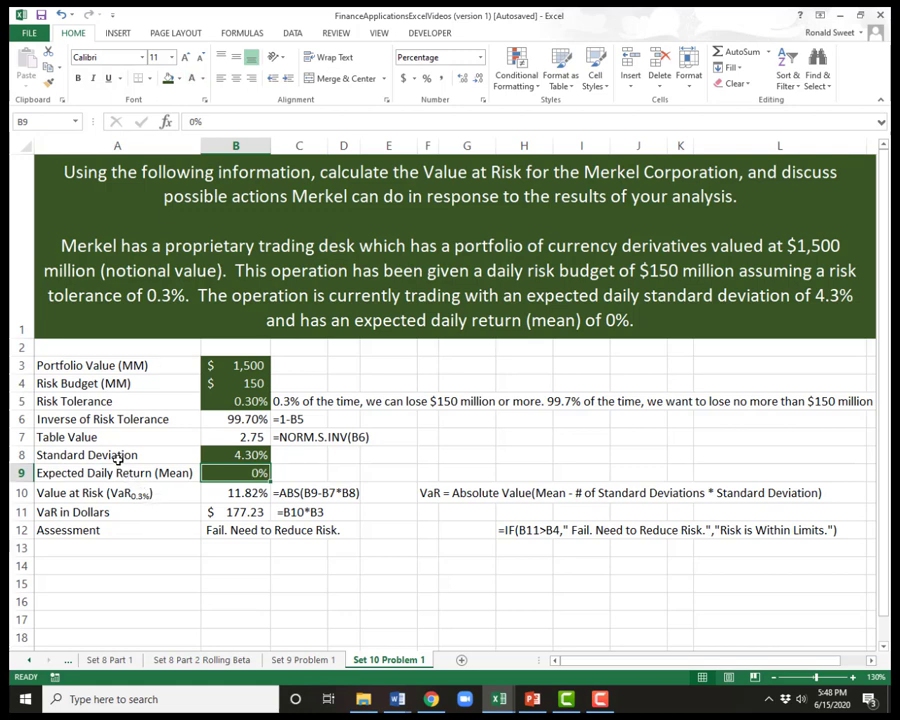
- Review the highlighted input cells B3, B4, B5, B8 and B9 one by one as the assumptions that can be changed
left_click(236, 366)
left_click(236, 383)
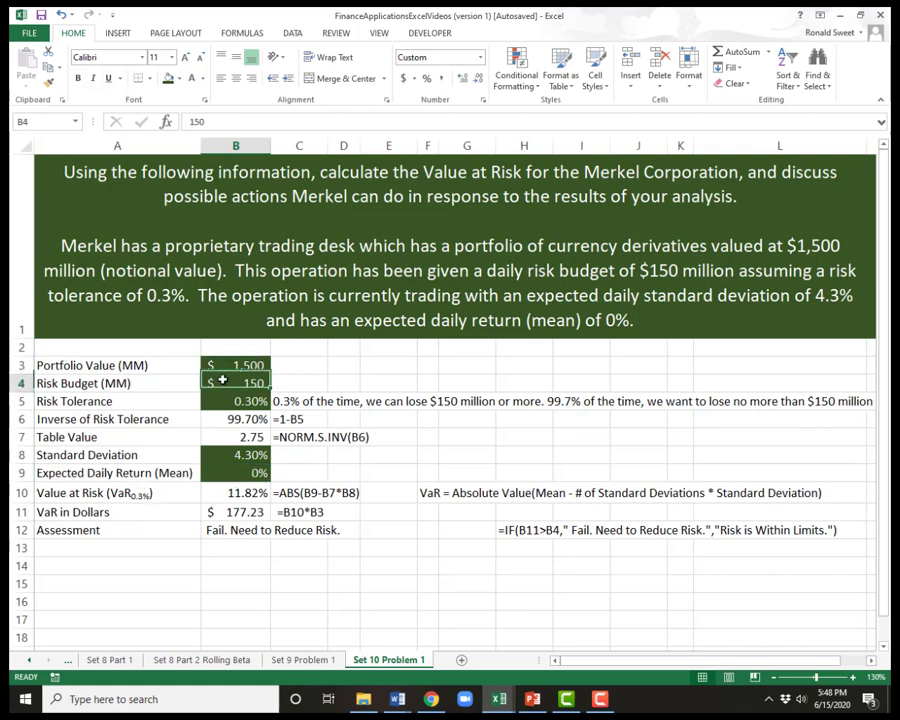
left_click(224, 404)
left_click(232, 455)
left_click(232, 472)
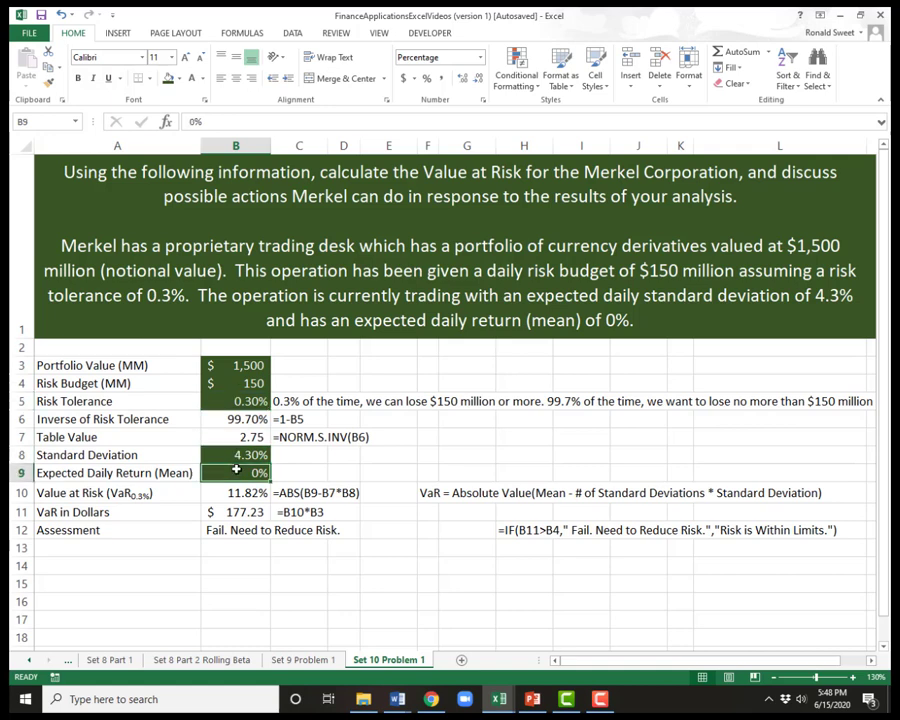
left_click(236, 383)
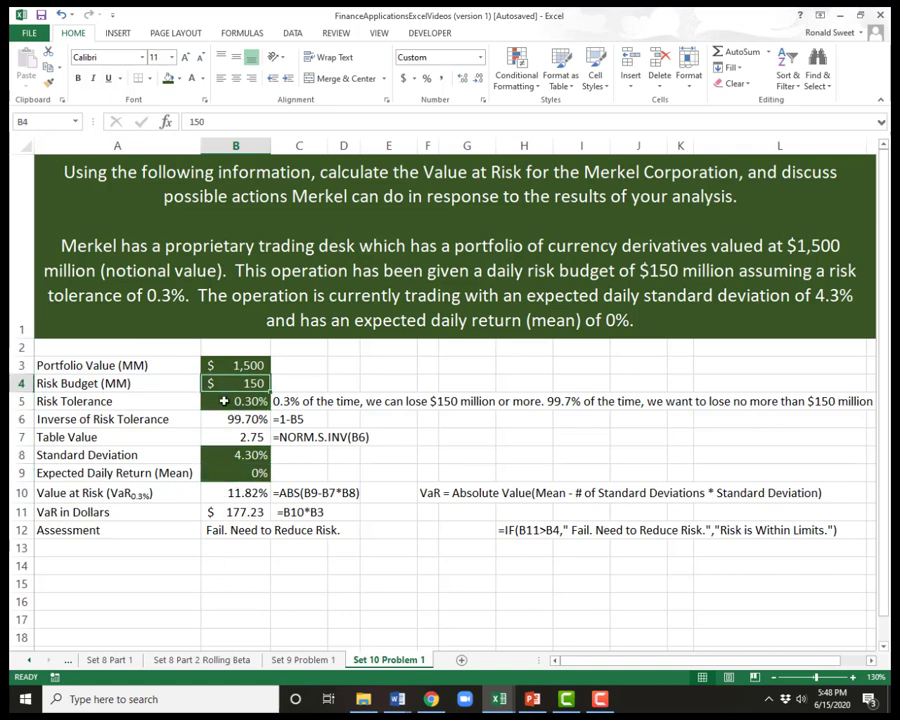
left_click(234, 400)
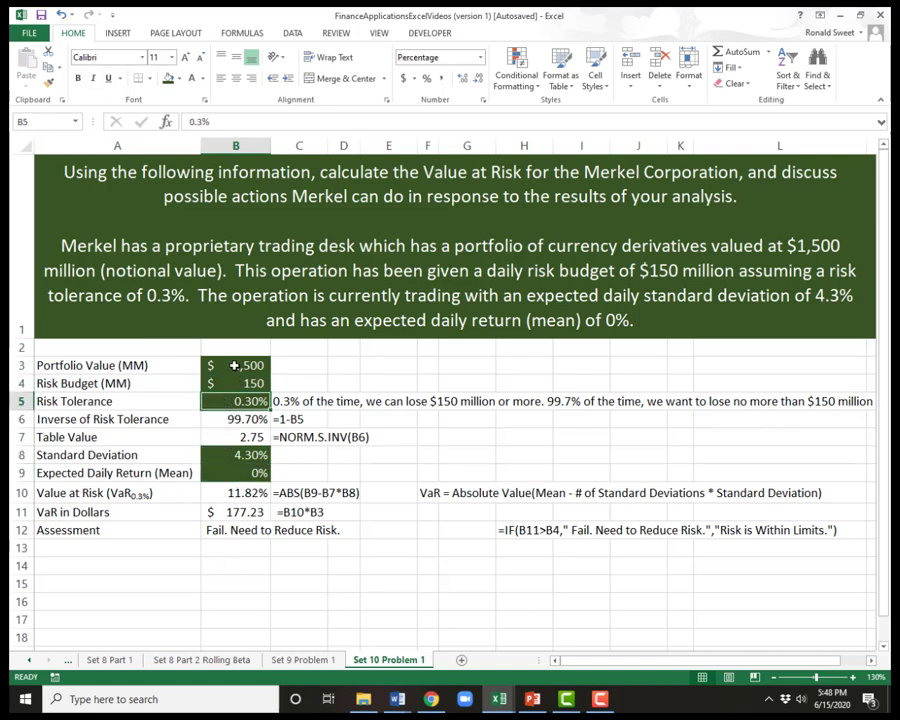
left_click(236, 362)
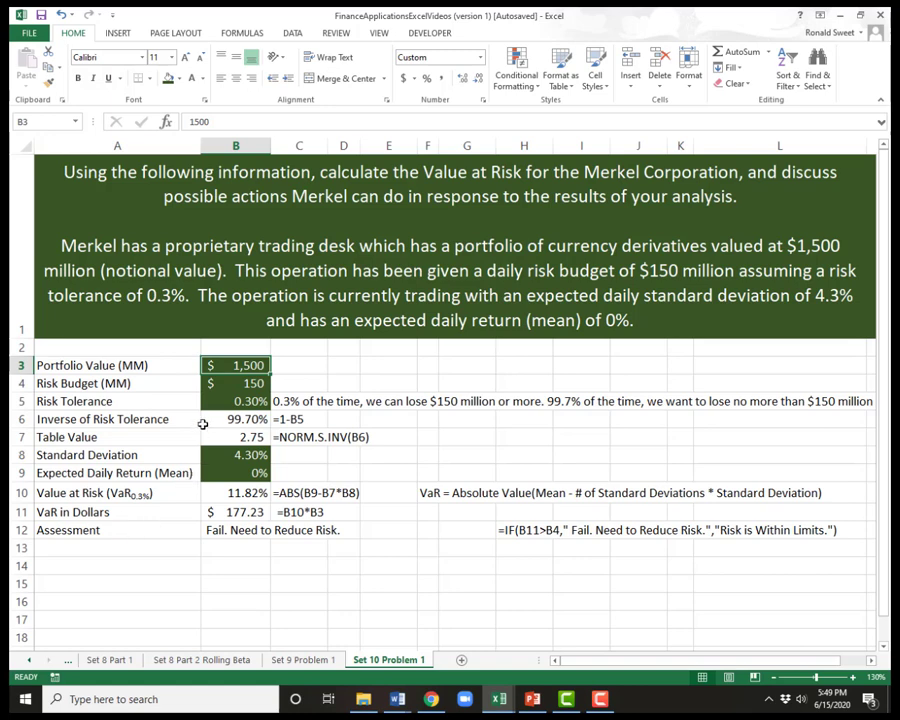
left_click_drag(96, 365, 240, 548)
left_click(300, 383)
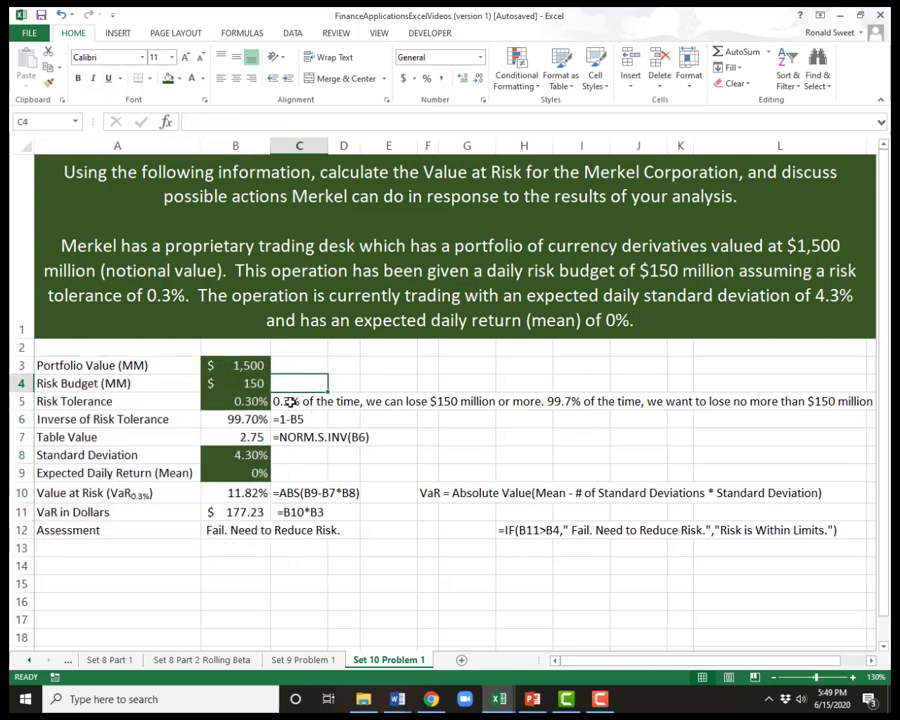
left_click_drag(307, 402, 828, 556)
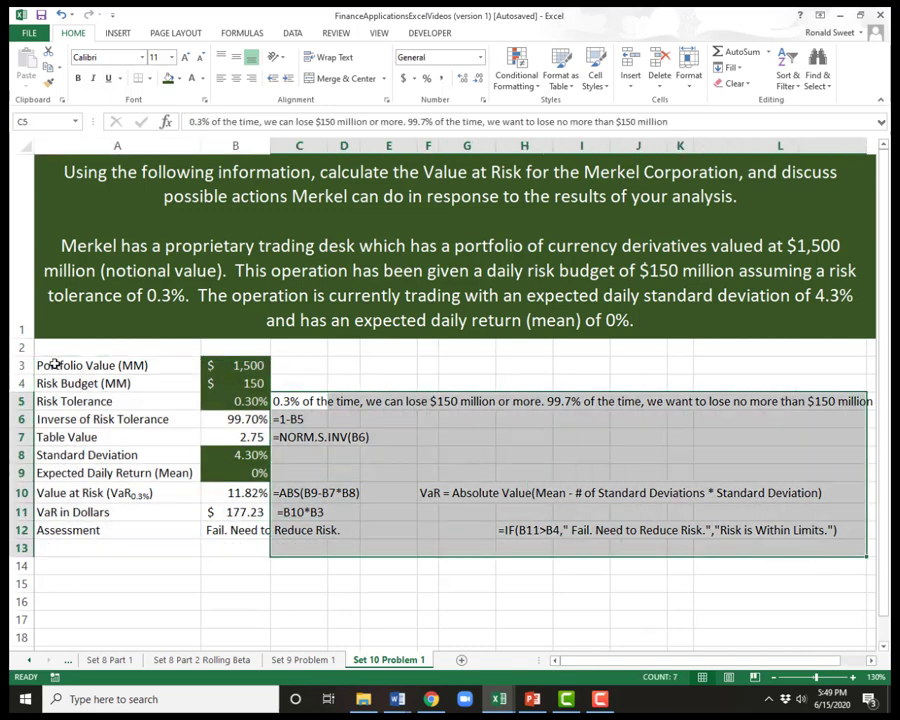
left_click(52, 366)
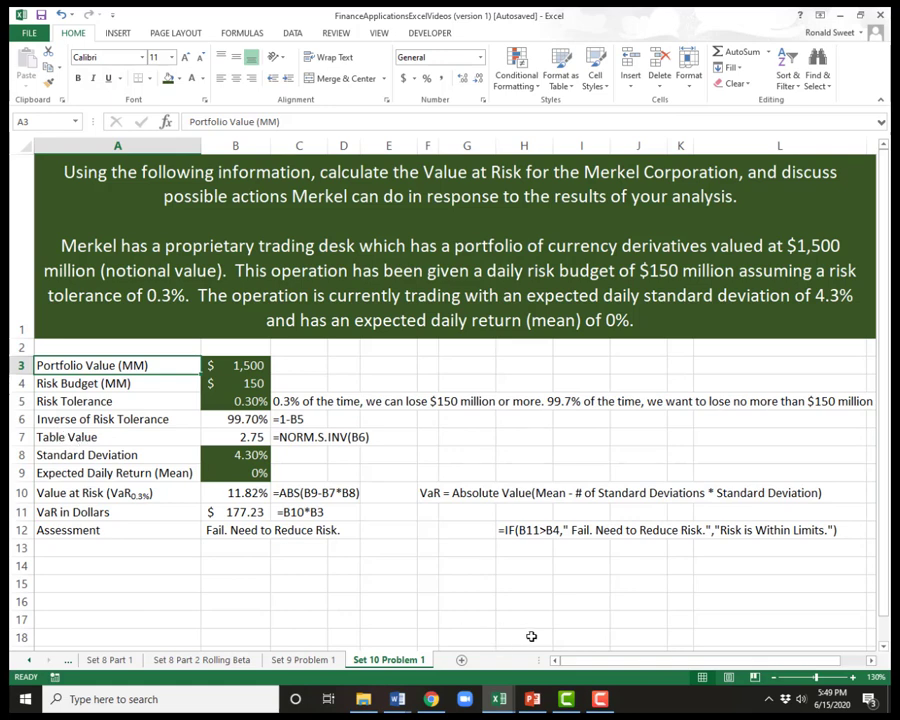
mouse_move(602, 705)
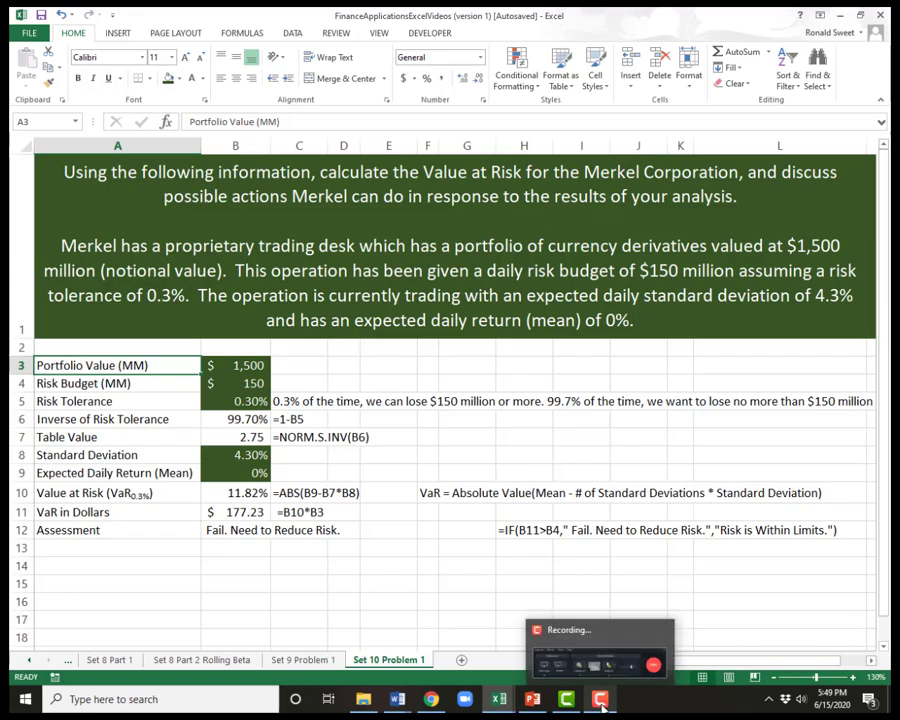